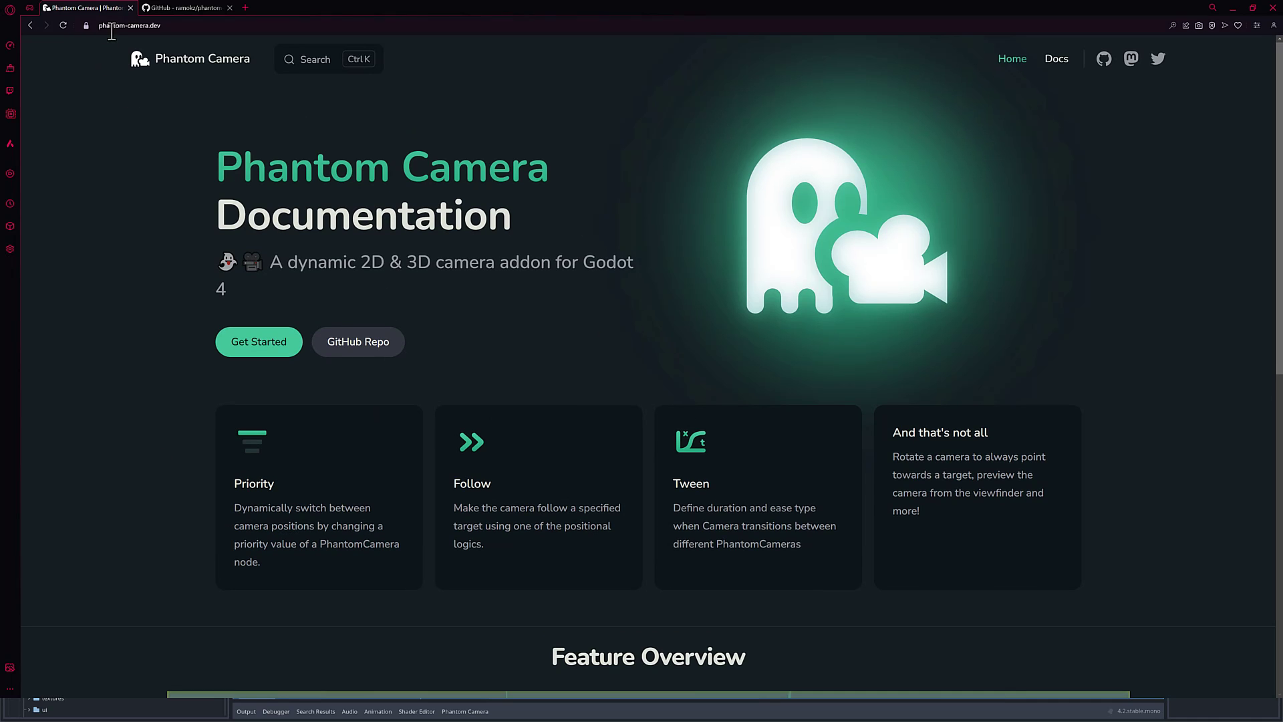
# - Open the Phantom Camera documentation in full screen and look through the PhantomCamera2D and PhantomCamera3D core node pages
pyautogui.press('F11')
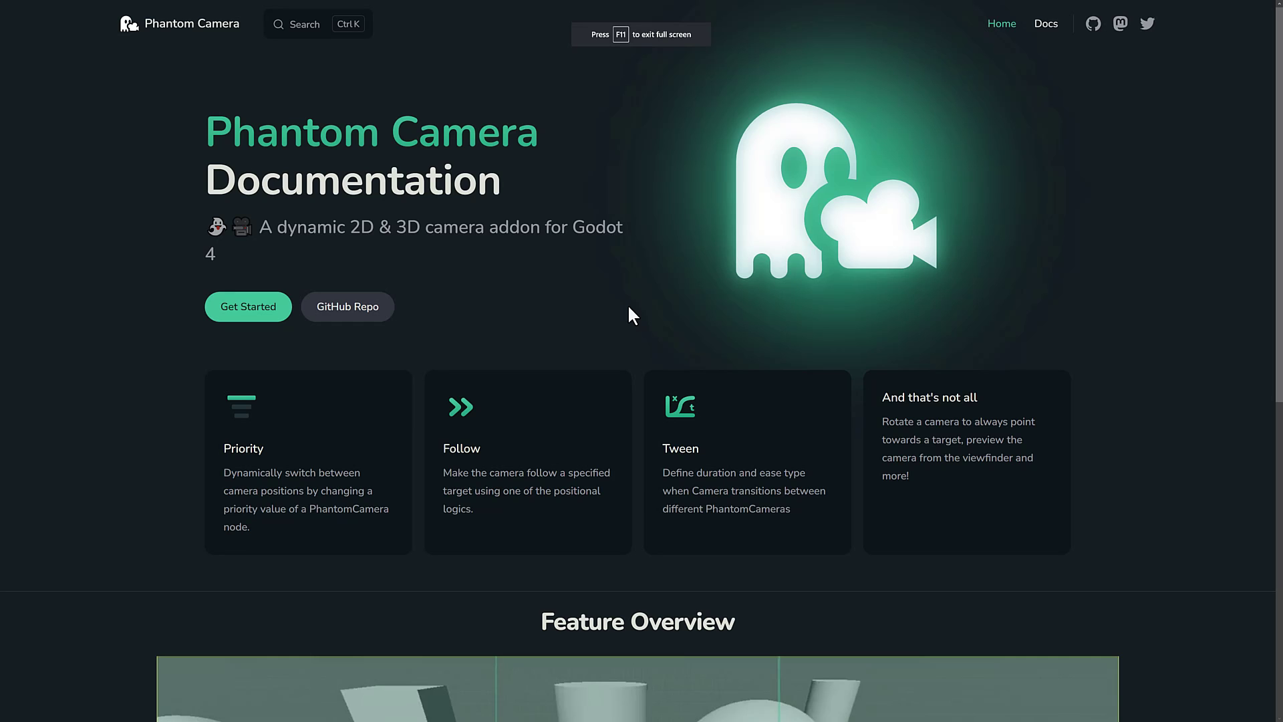
pyautogui.click(1044, 26)
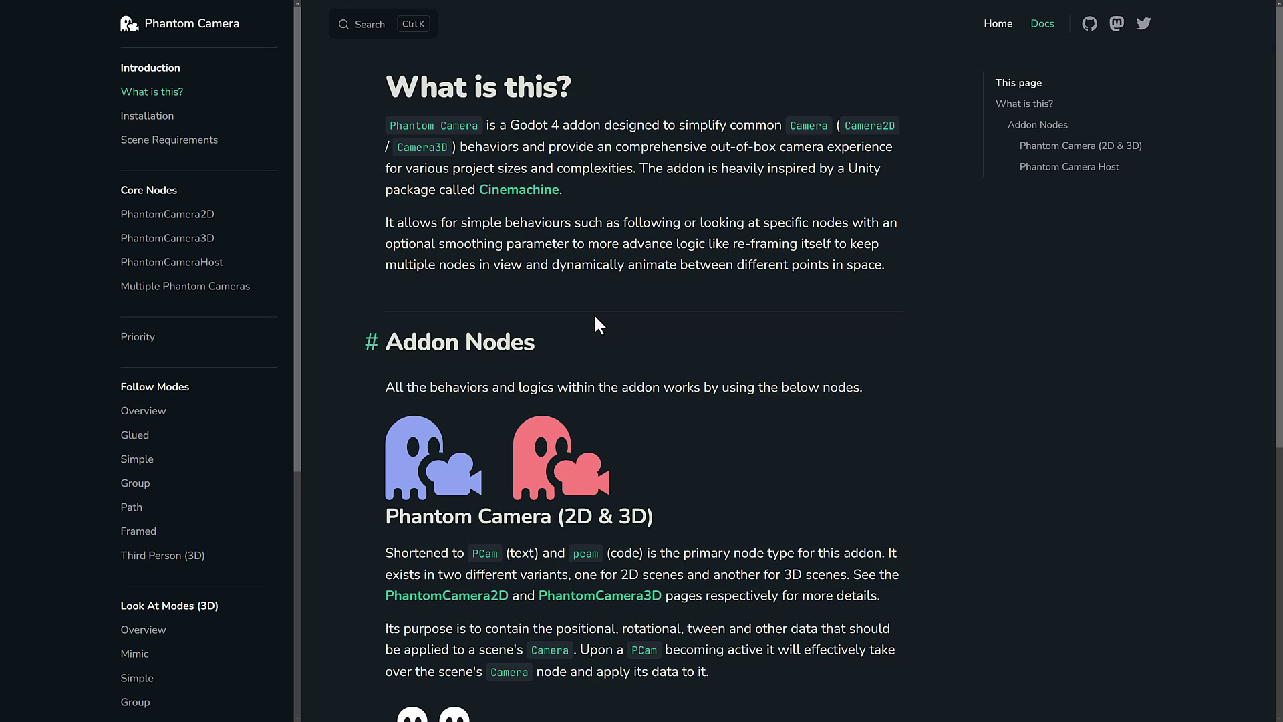
pyautogui.click(159, 216)
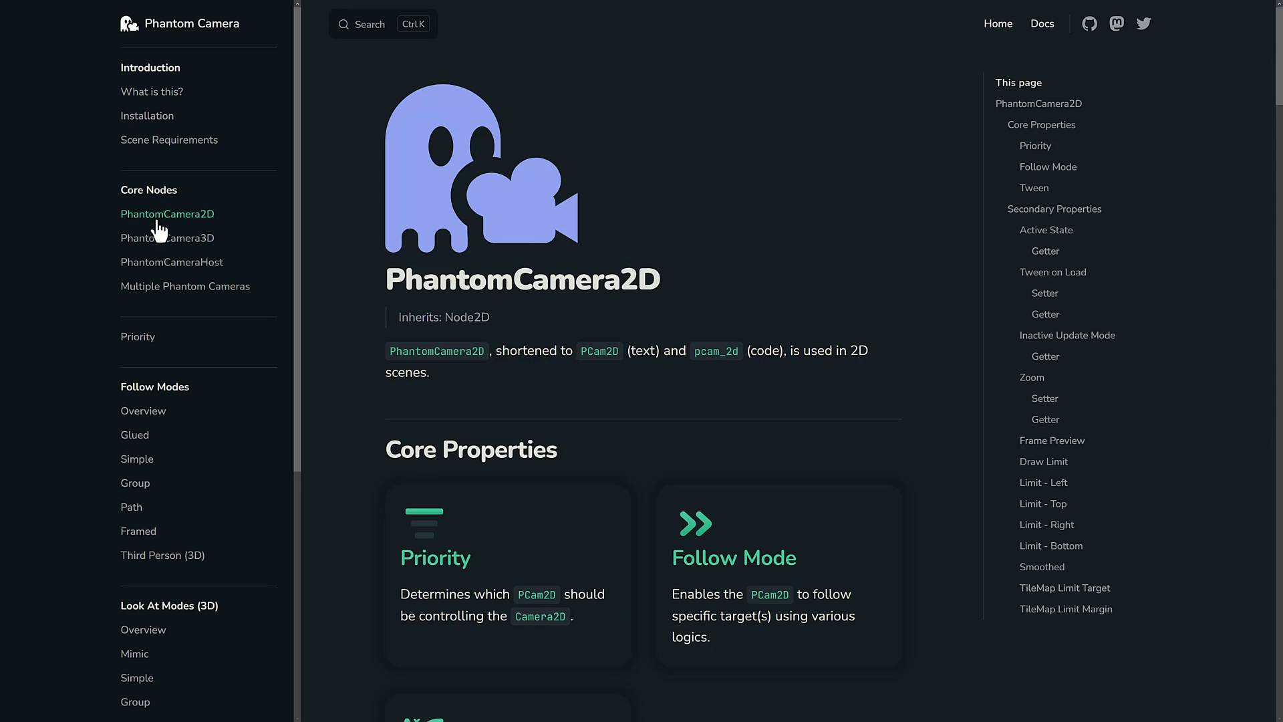
pyautogui.scroll(-3, 641, 286)
pyautogui.scroll(3, 468, 267)
pyautogui.click(167, 238)
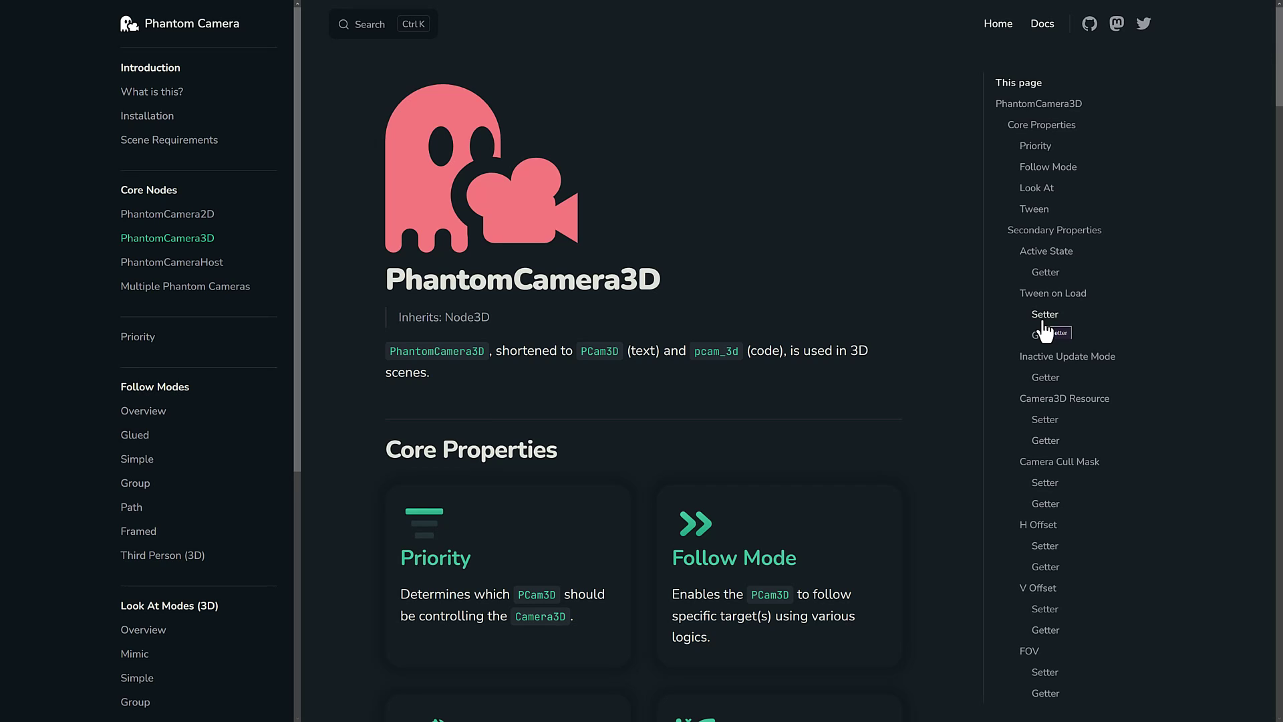
# - Switch to the Godot editor and search the node types that can be created for "phan"
pyautogui.hotkey('alt', 'Tab')
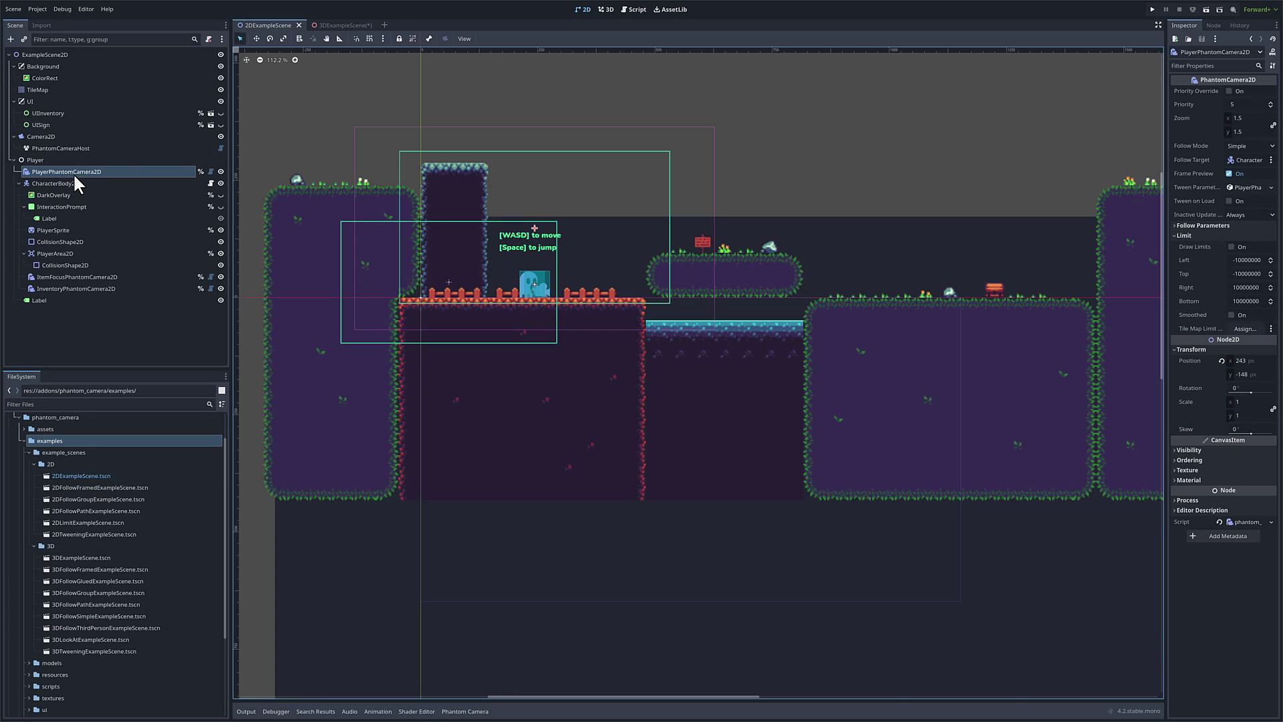
pyautogui.click(11, 39)
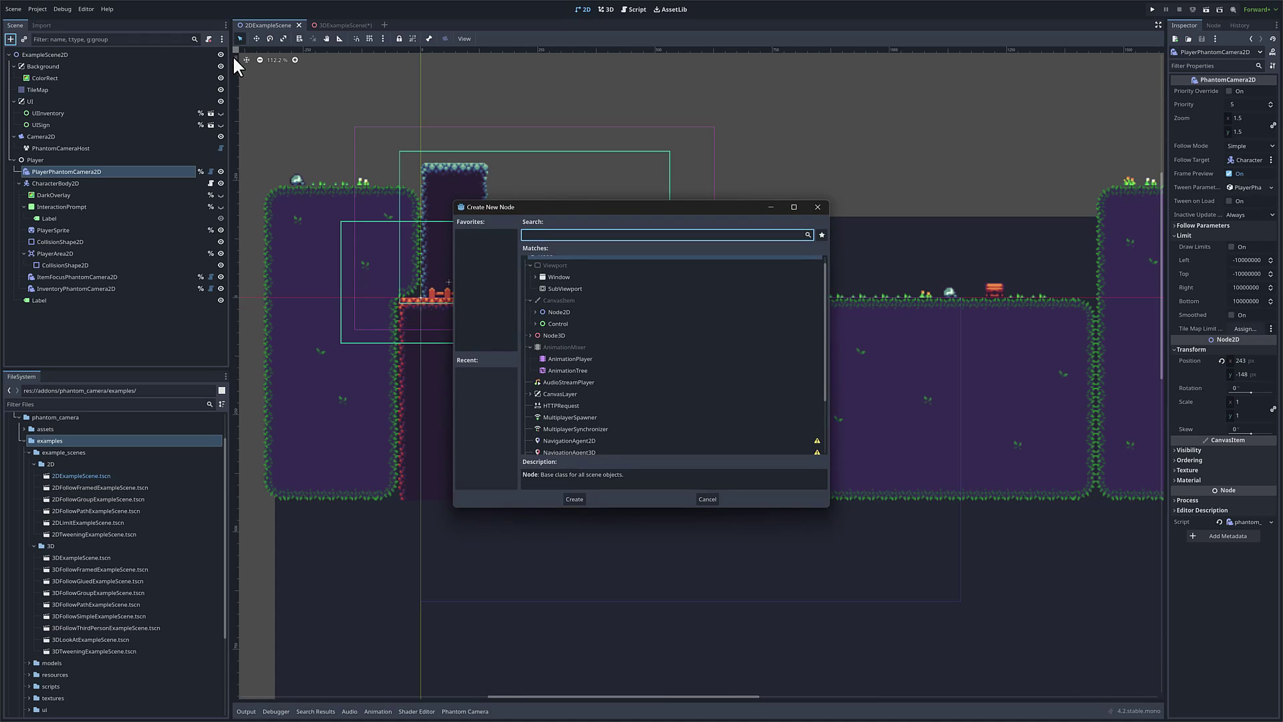
pyautogui.write('phan')
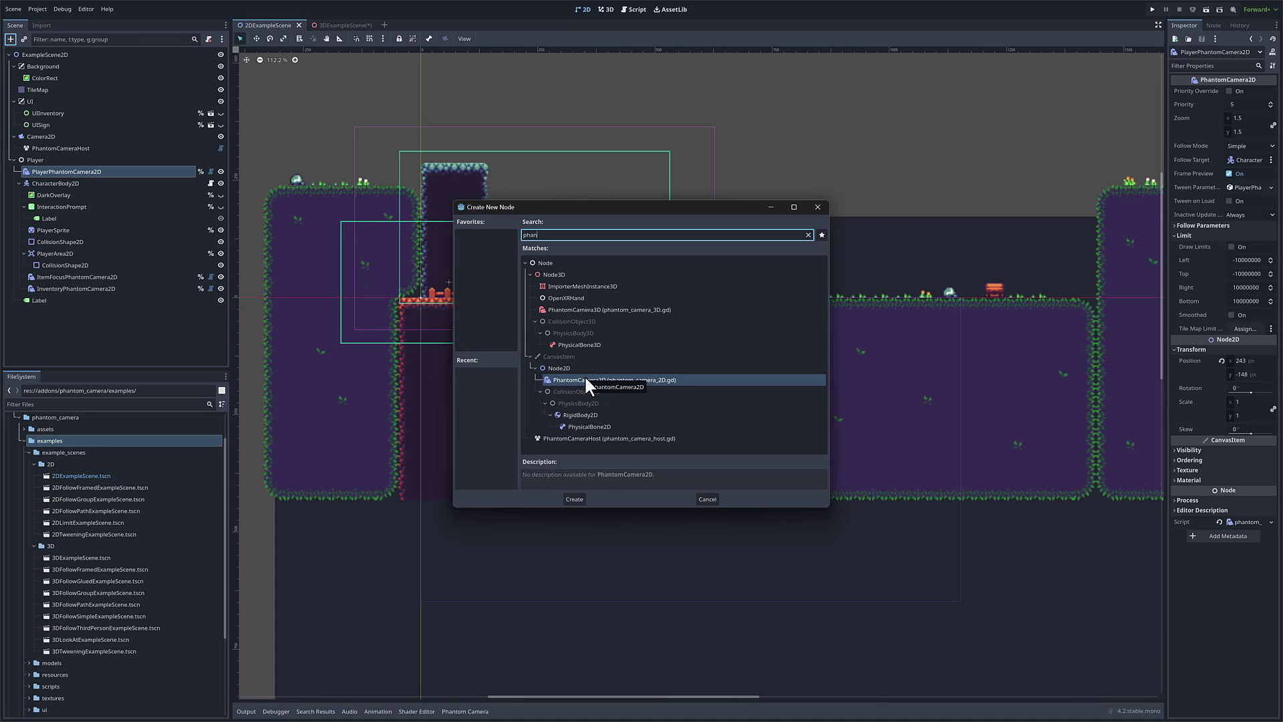
pyautogui.press('Escape')
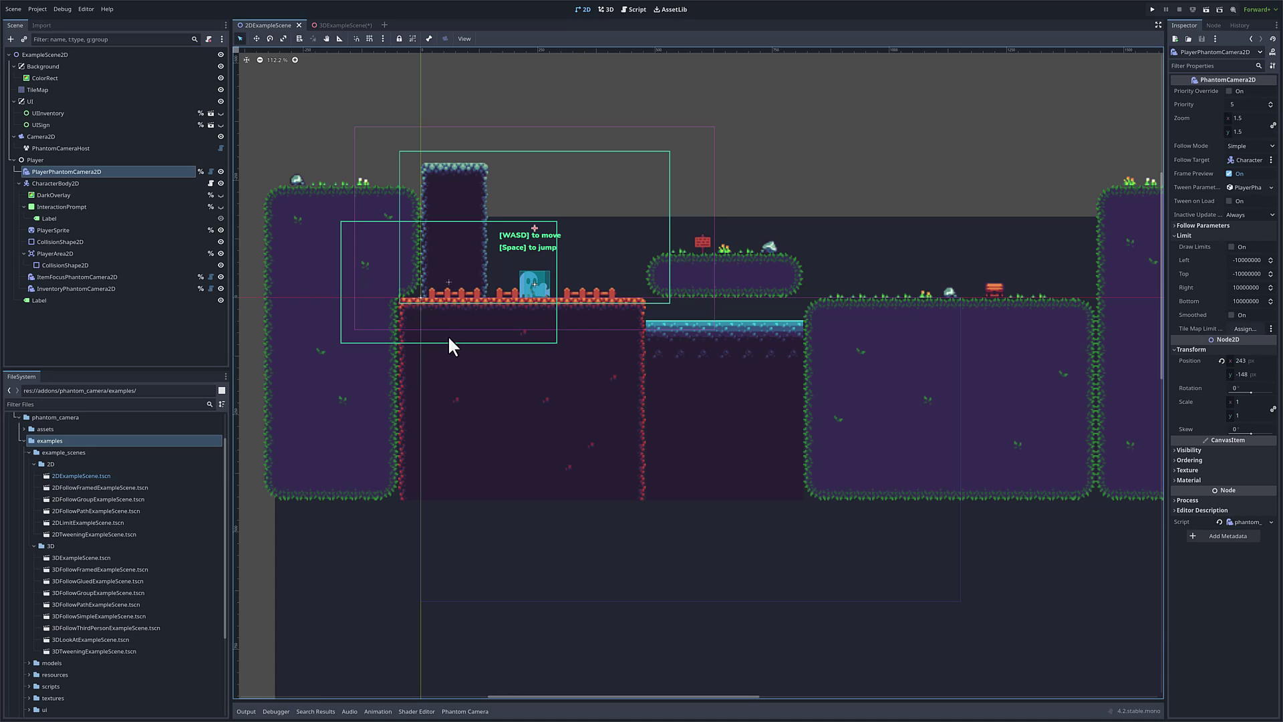
# - Check the installed plugins in the project settings and look over the phantom_camera addon folder in the project files
pyautogui.click(37, 9)
pyautogui.click(42, 22)
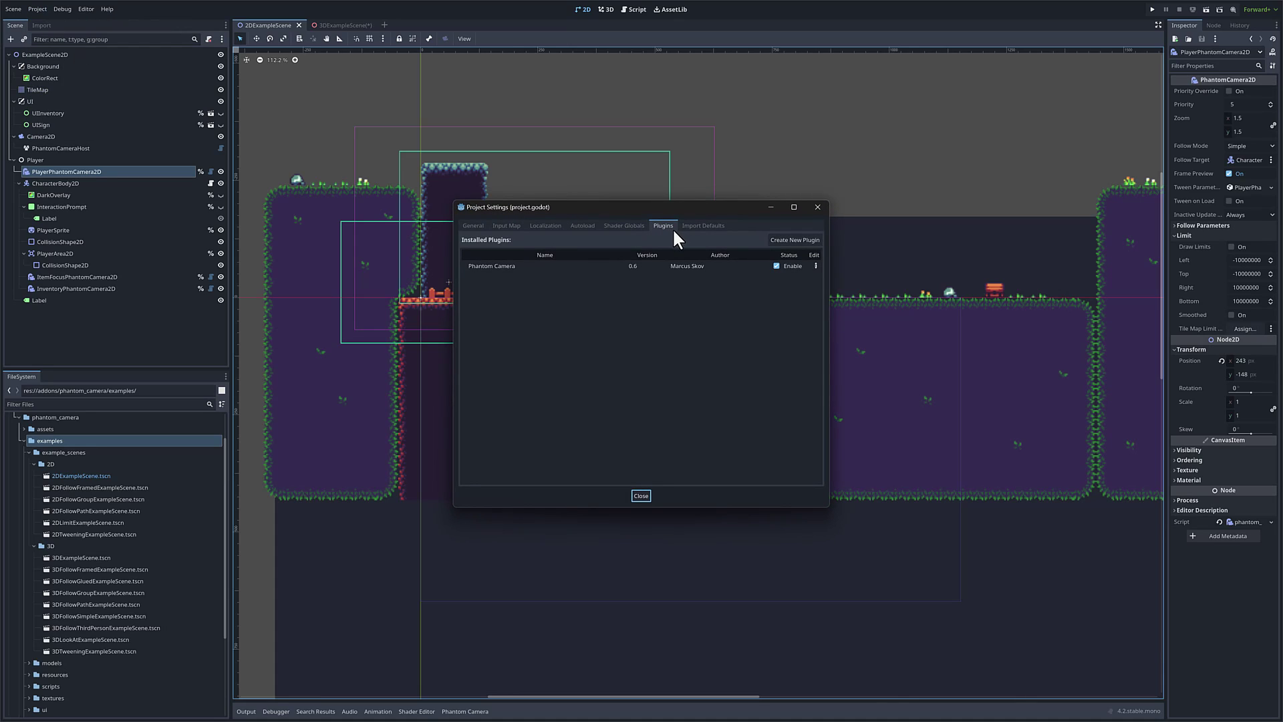
pyautogui.click(641, 496)
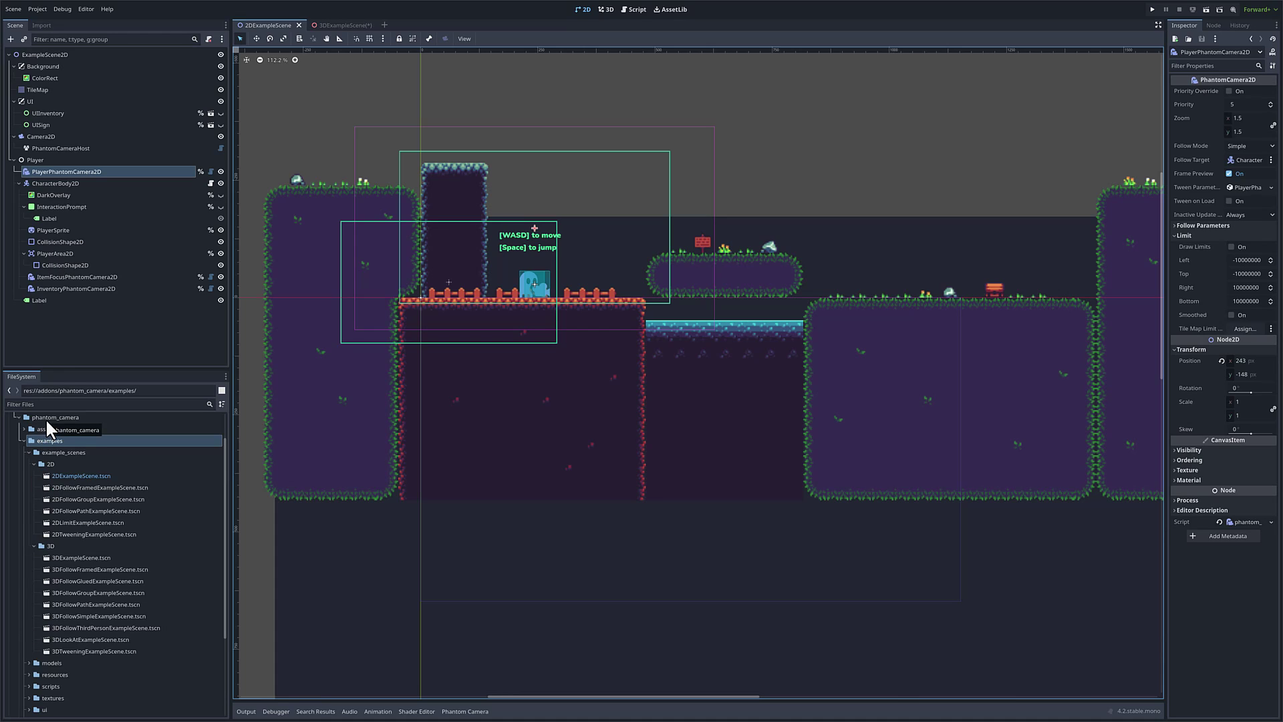
pyautogui.scroll(2, 50, 454)
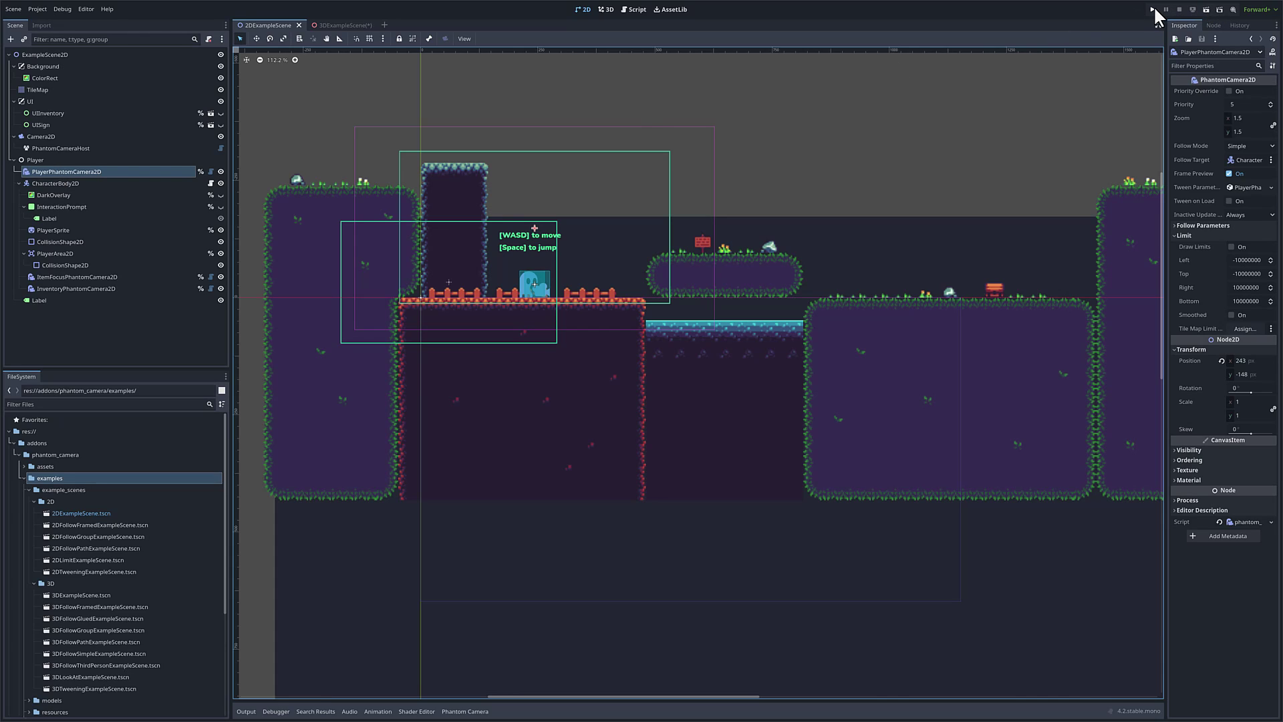
# - Run the 2D example scene, move the ghost to the sign on the floating platform, and interact with it
pyautogui.click(1206, 8)
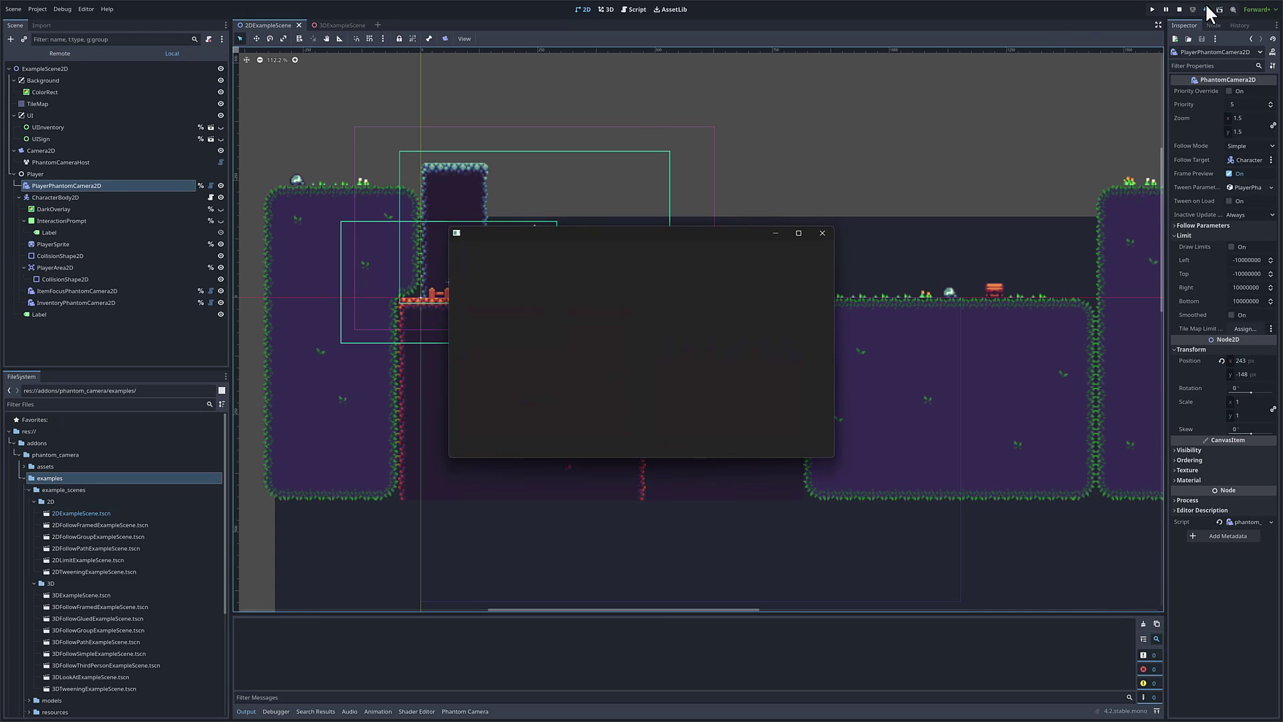
pyautogui.press('d')
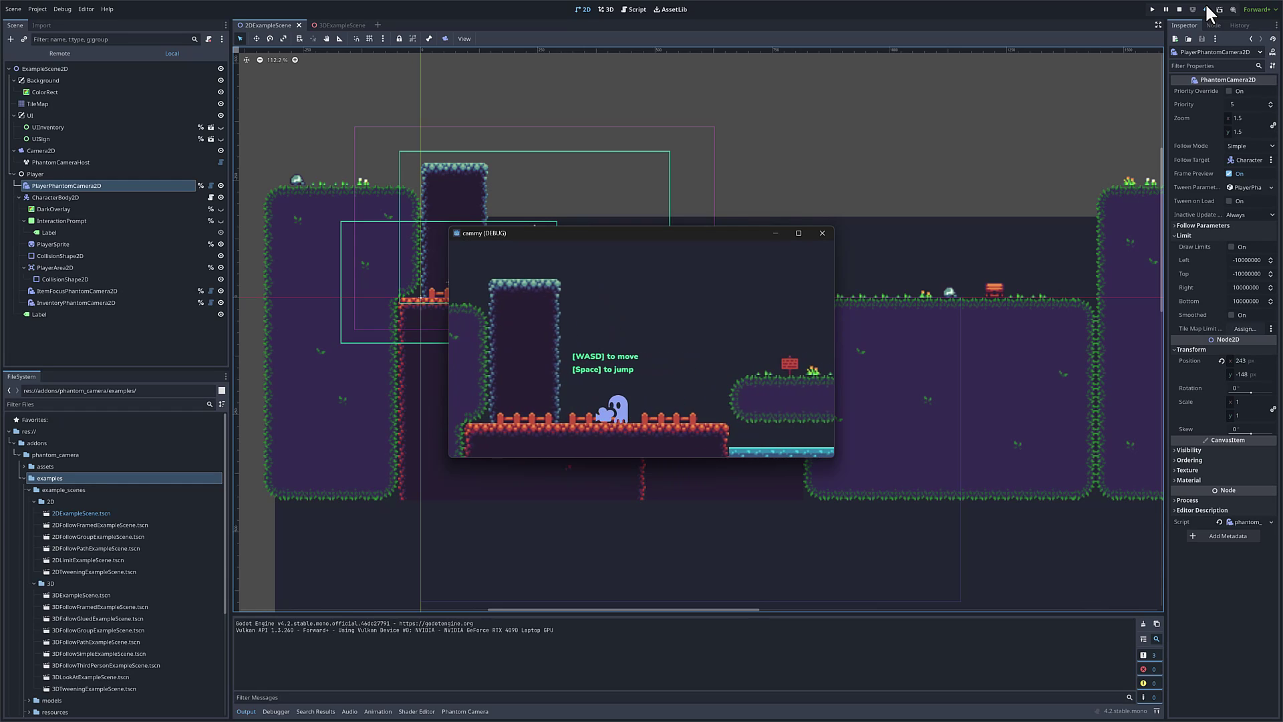
pyautogui.press('space')
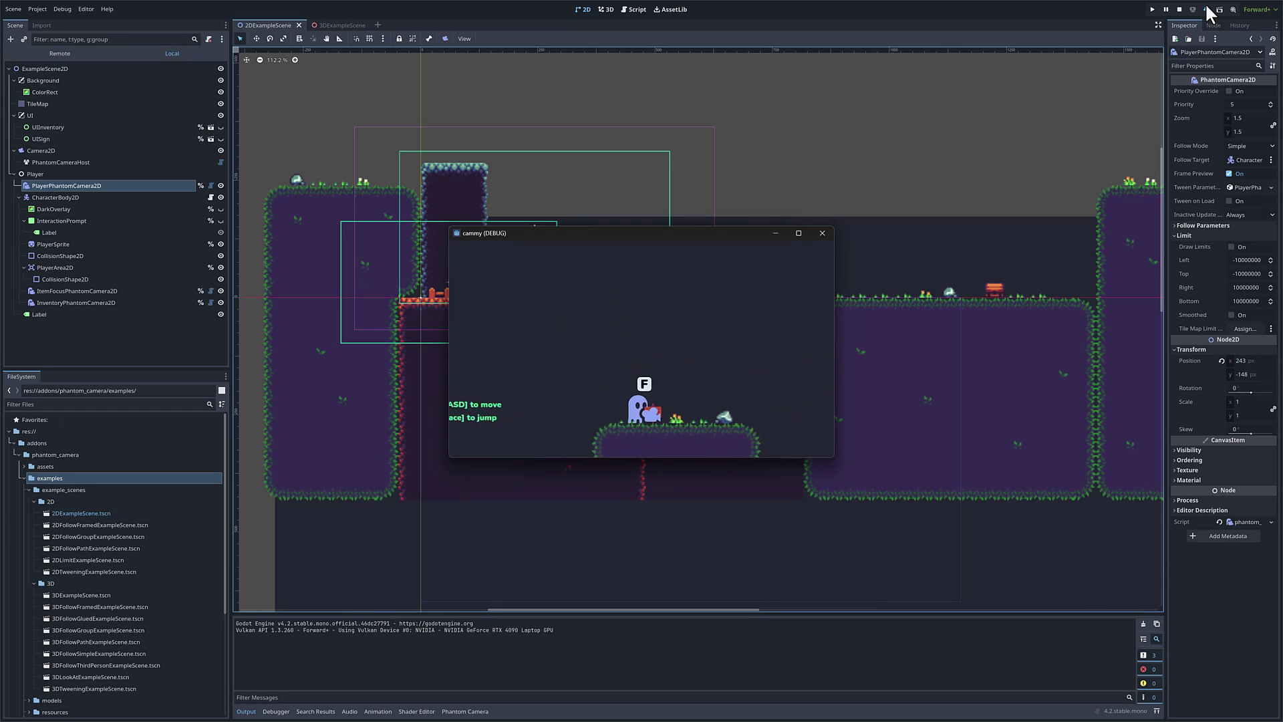
pyautogui.press('f')
pyautogui.press('f')
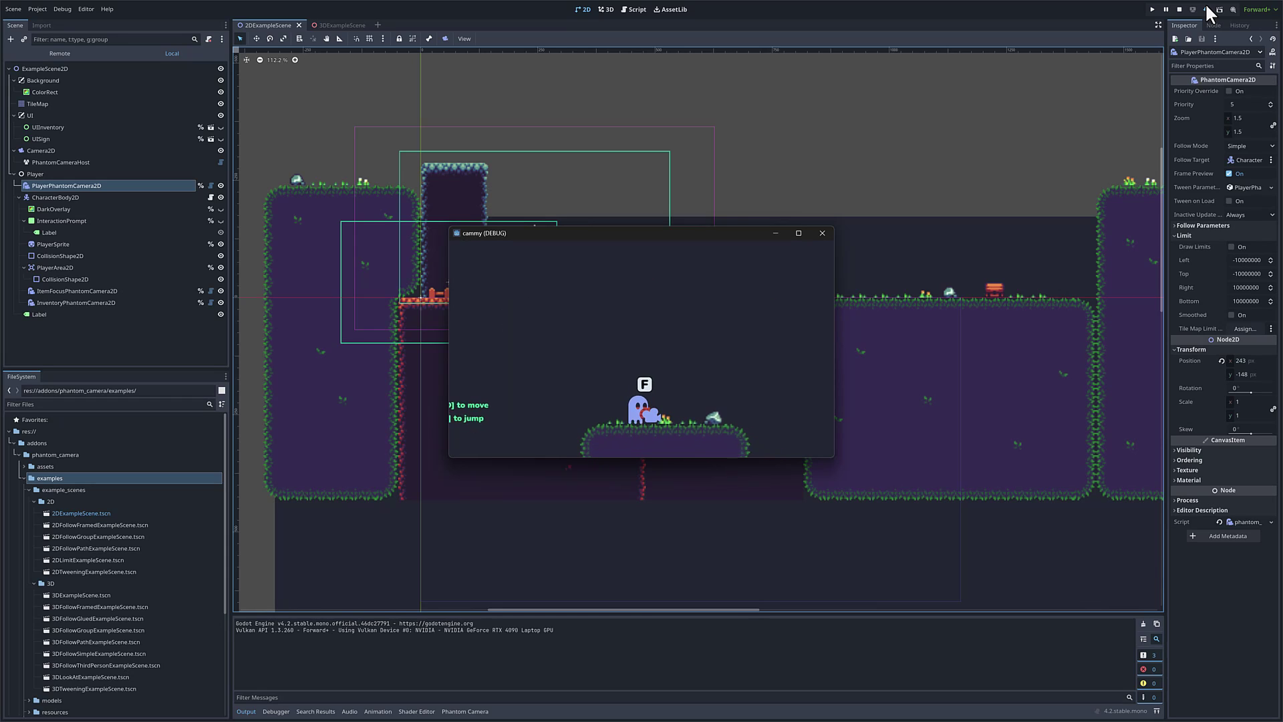
# - Test the inventory camera by opening and closing the inventory at the red chest, and walk the ghost back to the start
pyautogui.press('a')
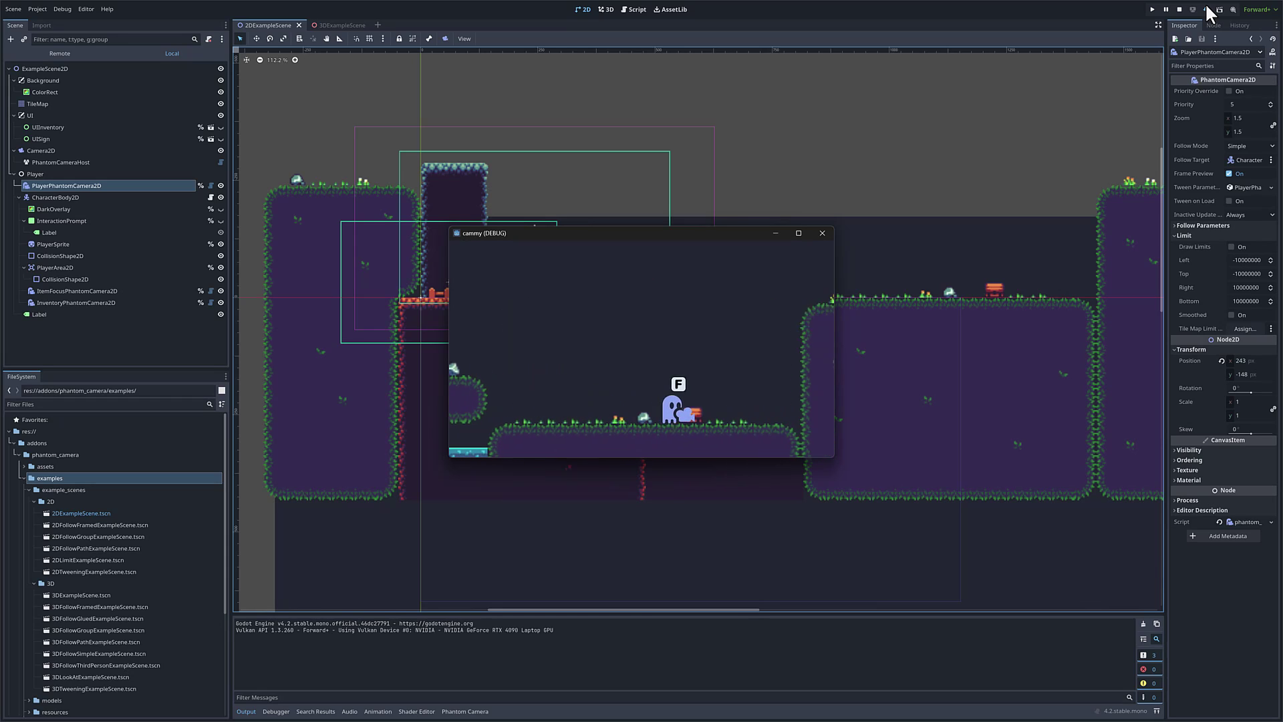
pyautogui.press('i')
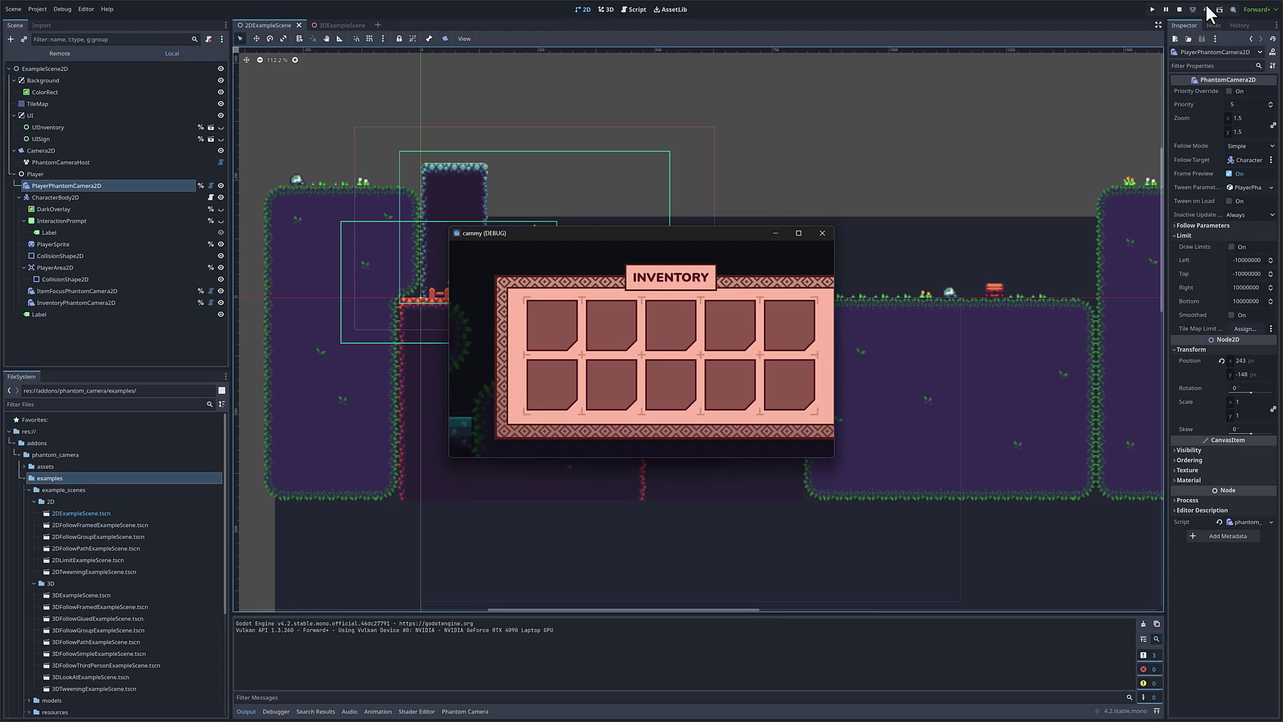
pyautogui.press('i')
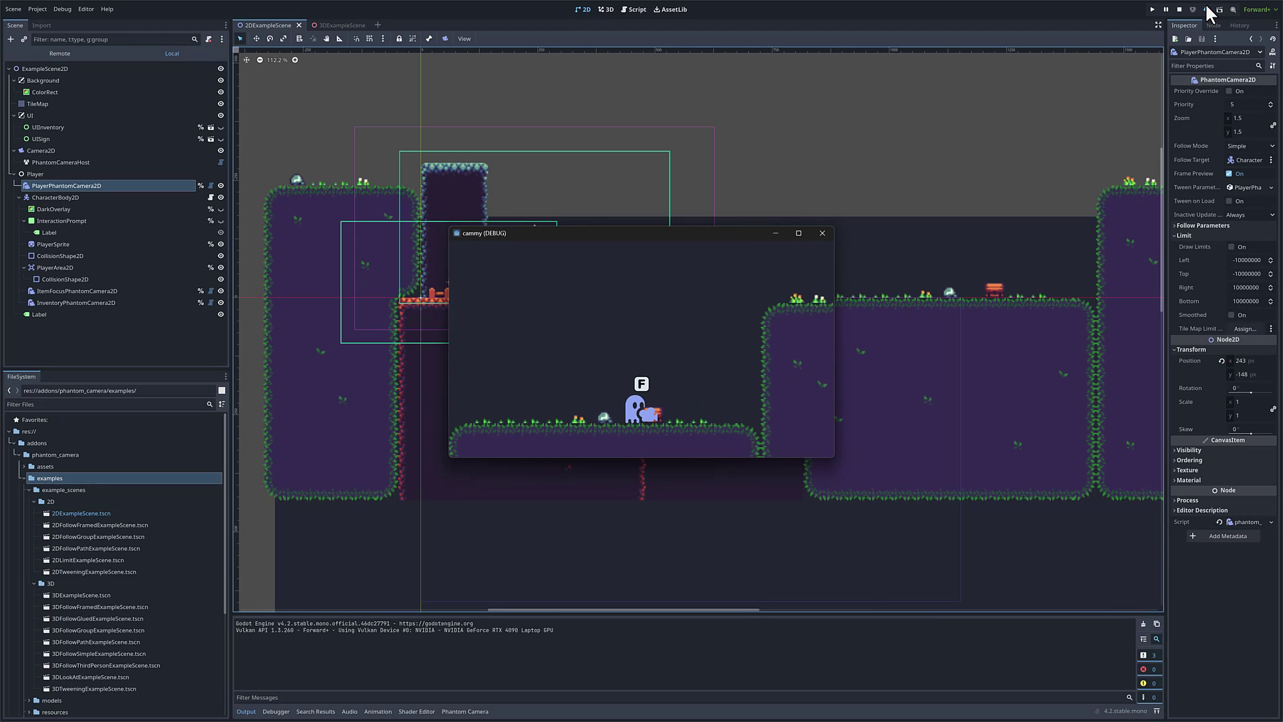
pyautogui.press('a')
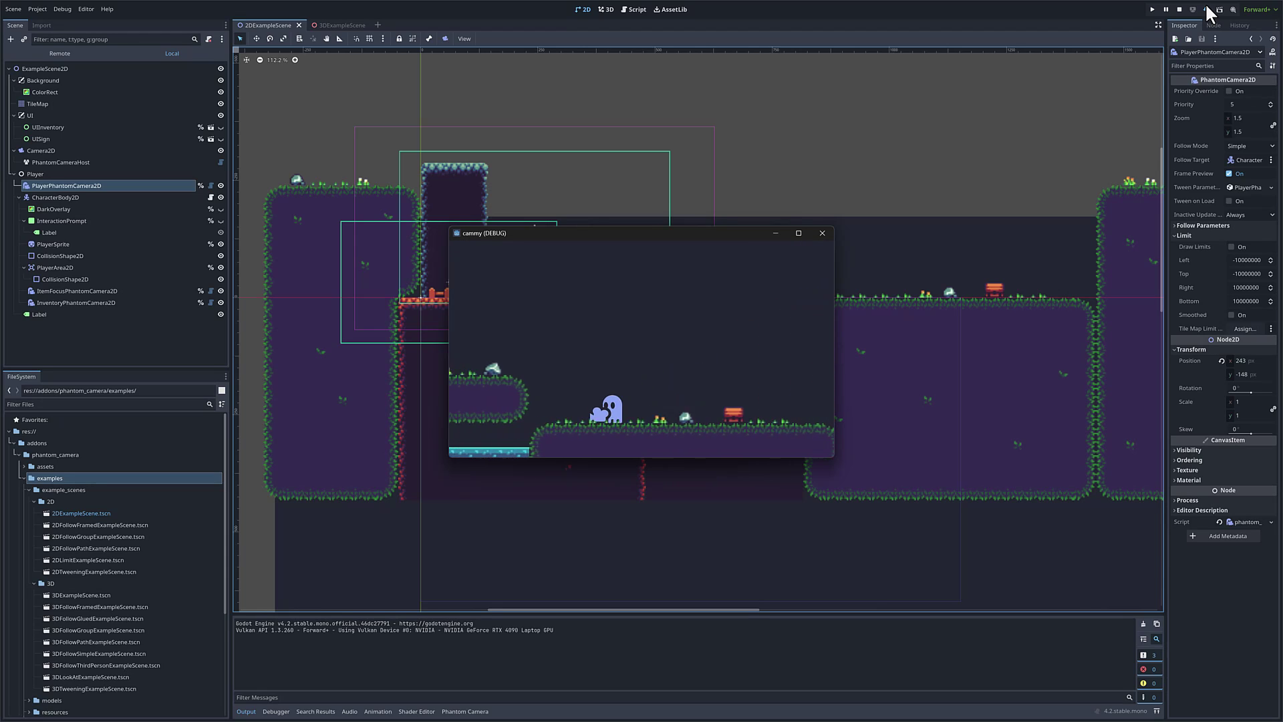
pyautogui.press('a')
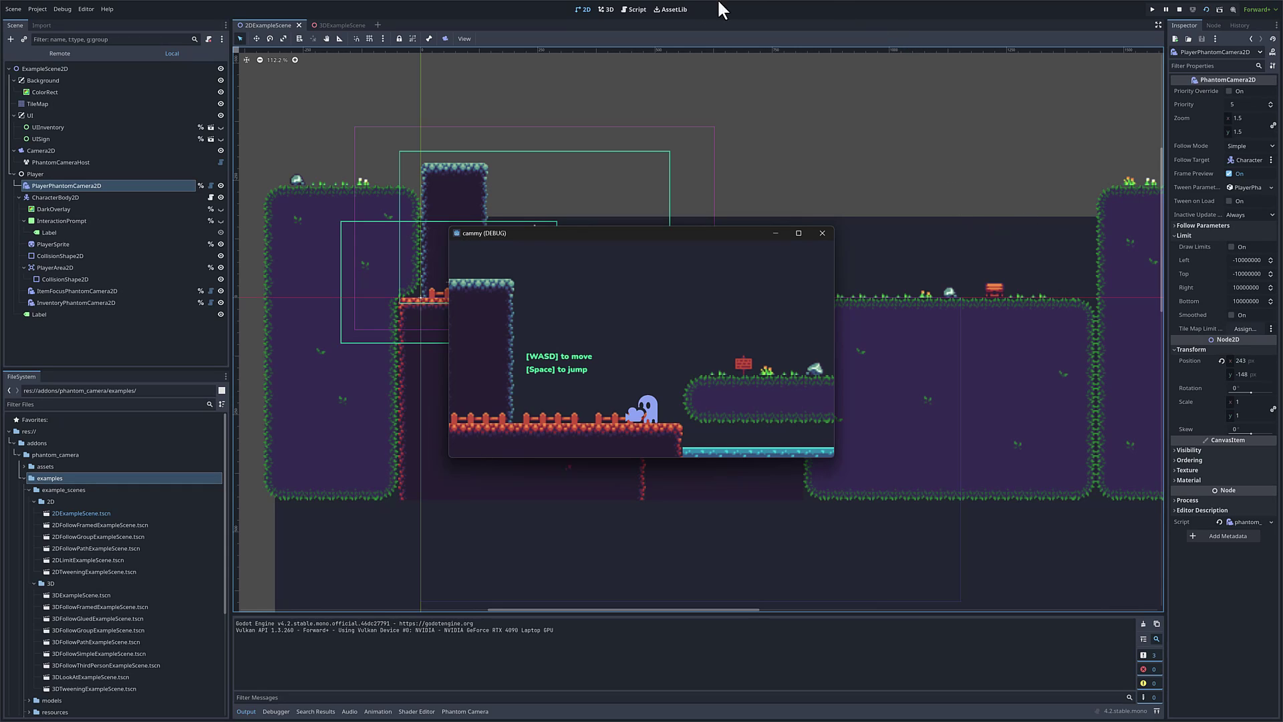
# - Switch to the 3DExampleScene, select NPCPhantomCamera3D, and examine the scene's phantom camera nodes
pyautogui.click(346, 26)
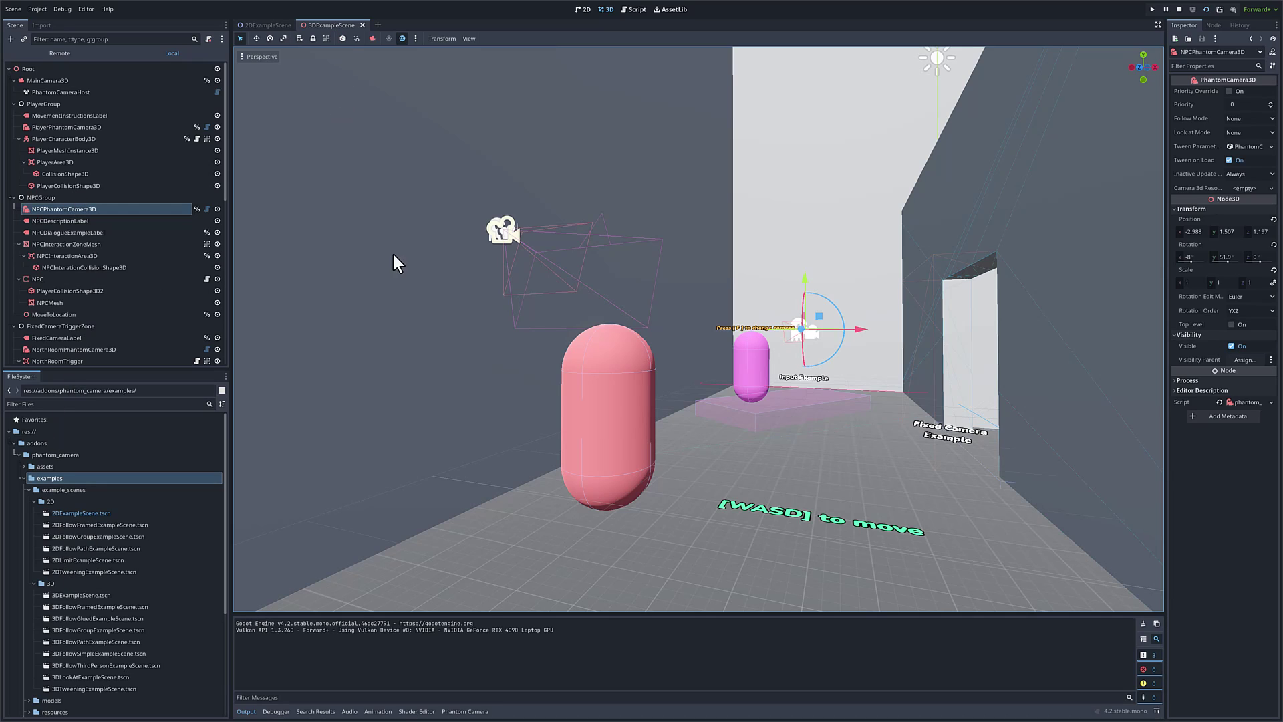
pyautogui.click(85, 209)
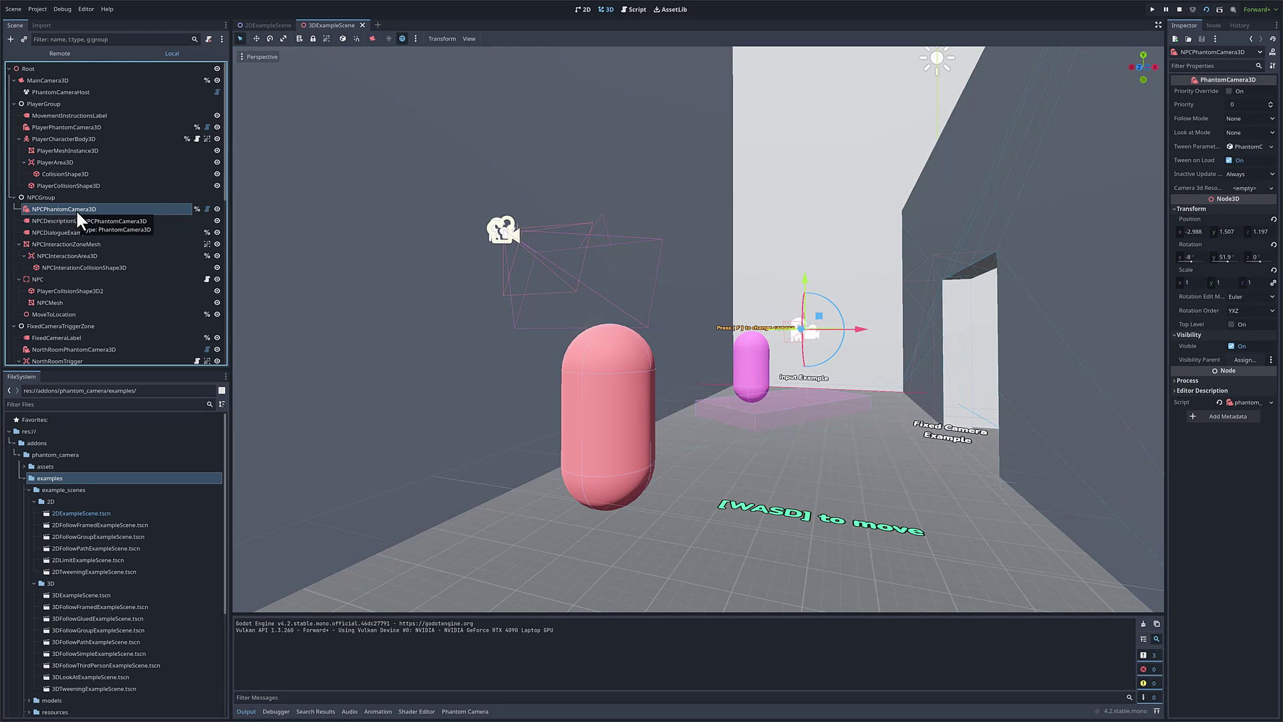
pyautogui.scroll(-2, 84, 314)
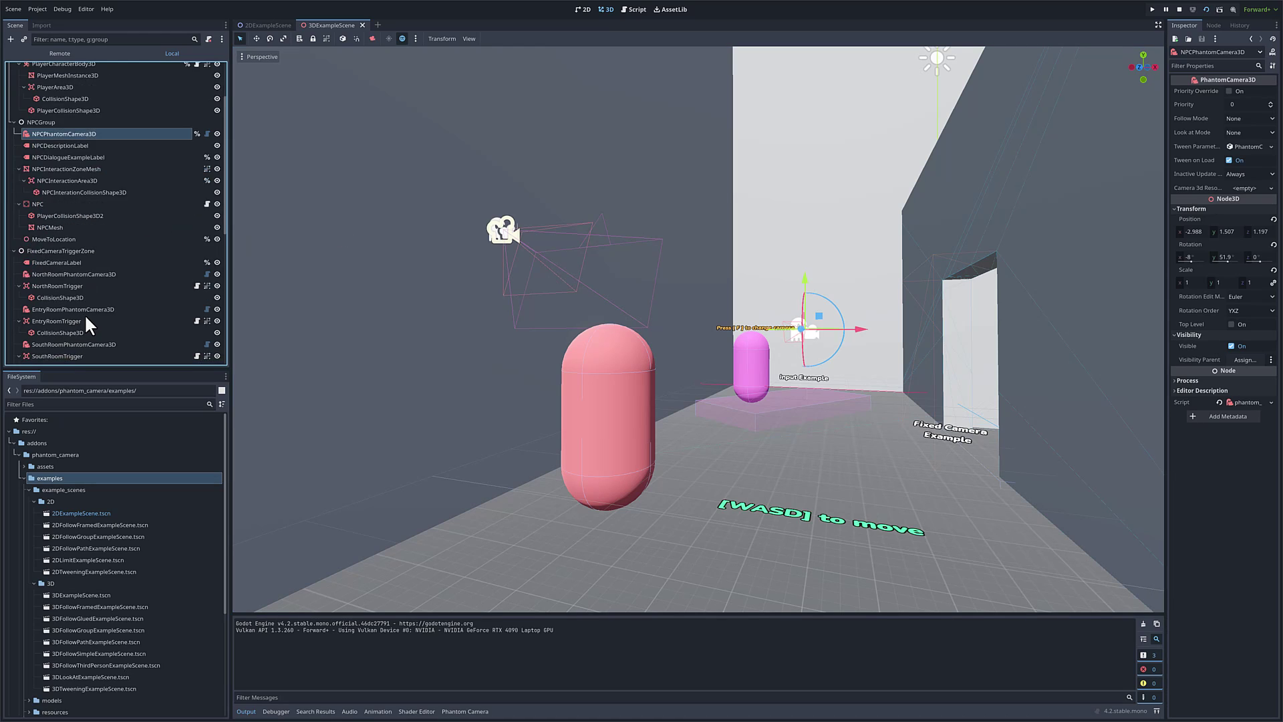
pyautogui.scroll(3, 85, 314)
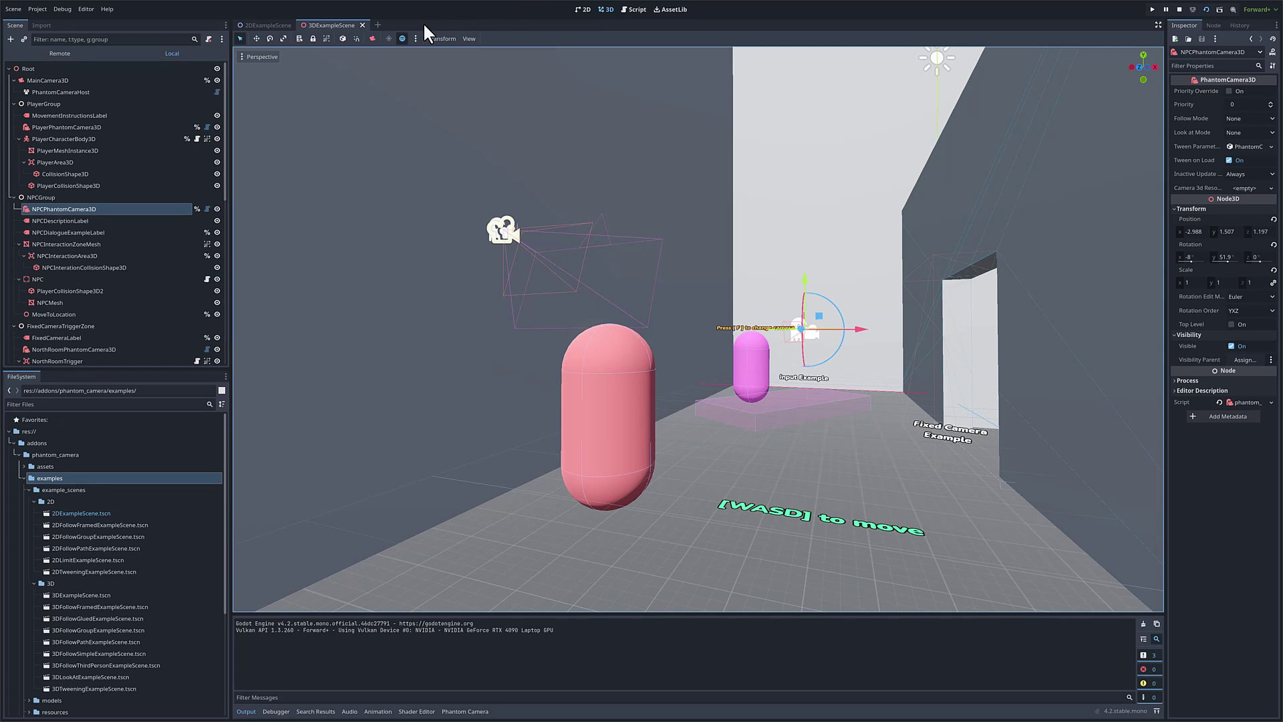
# - Stop the 2D game, run the current 3D example scene, walk the player capsule to the NPC, and trigger the camera change
pyautogui.click(1152, 9)
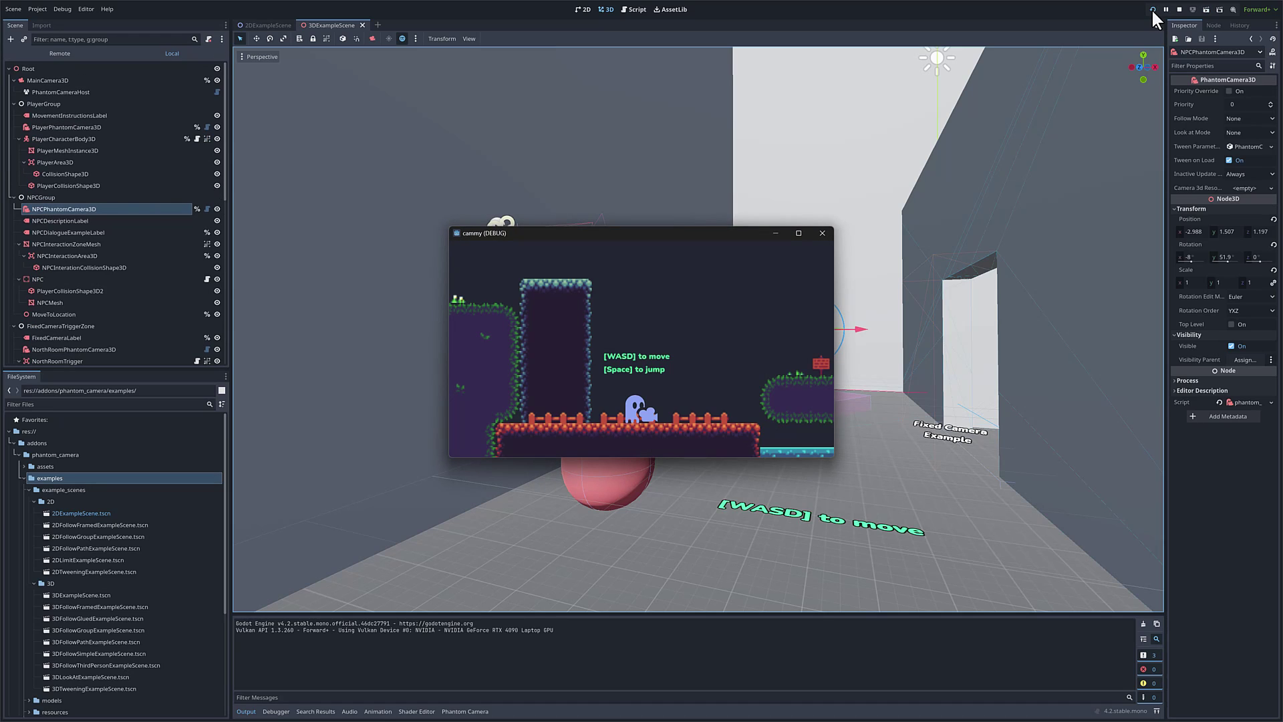
pyautogui.click(823, 232)
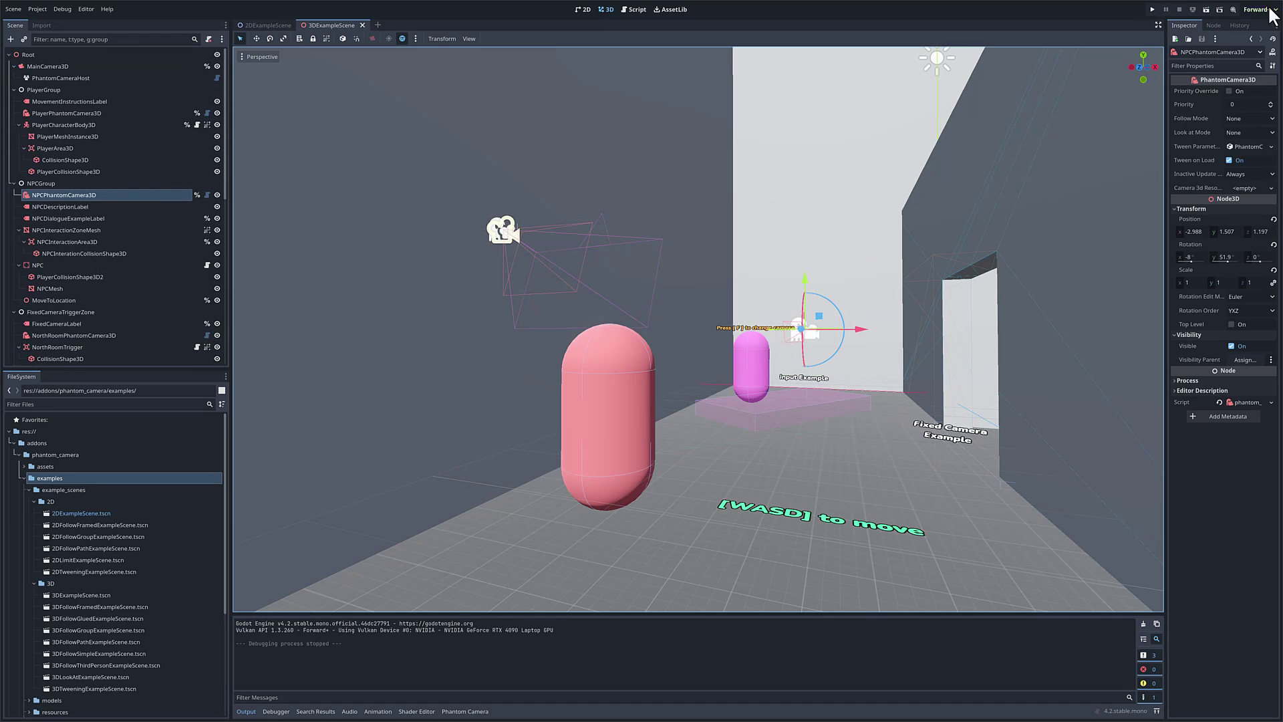
pyautogui.click(1202, 9)
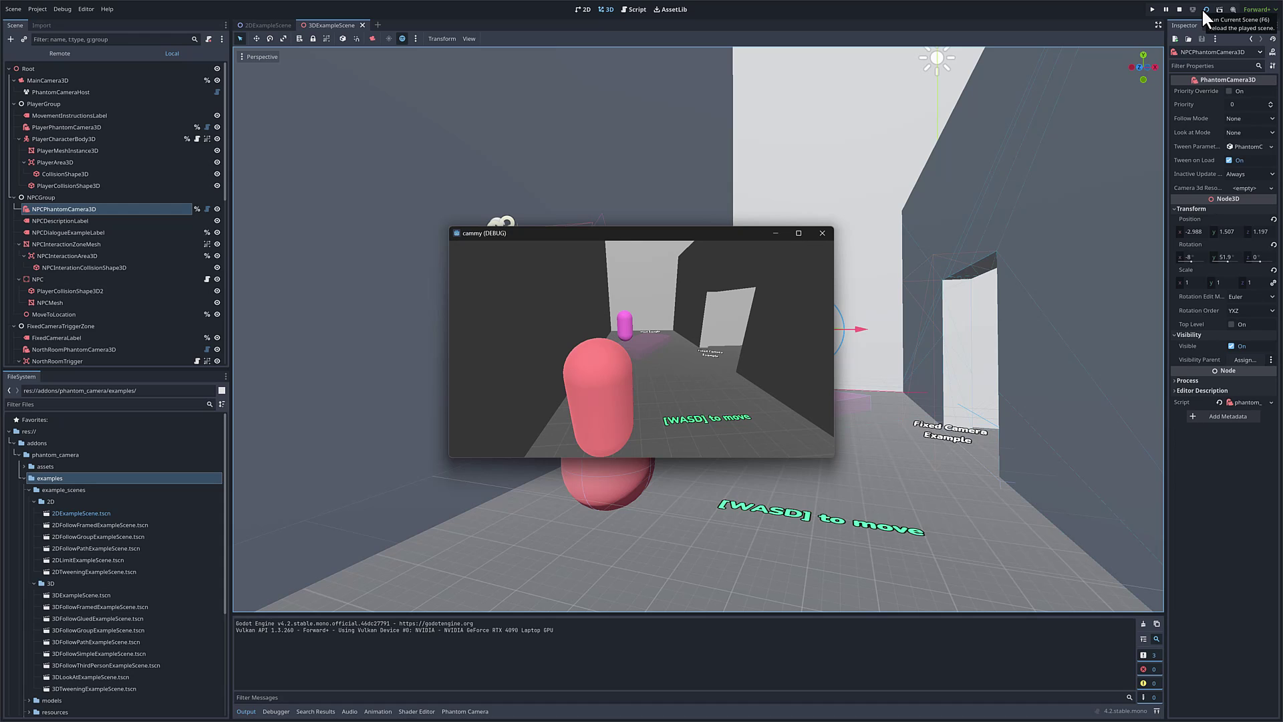
pyautogui.press('w')
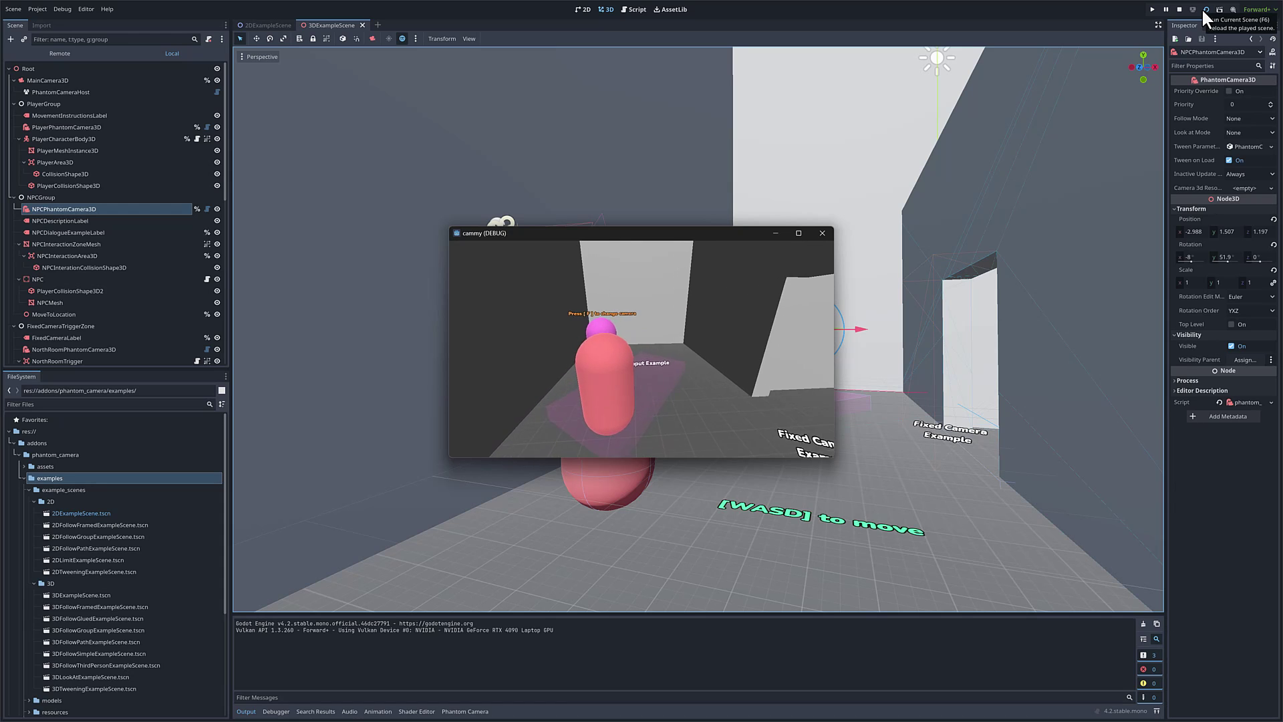
pyautogui.press('w')
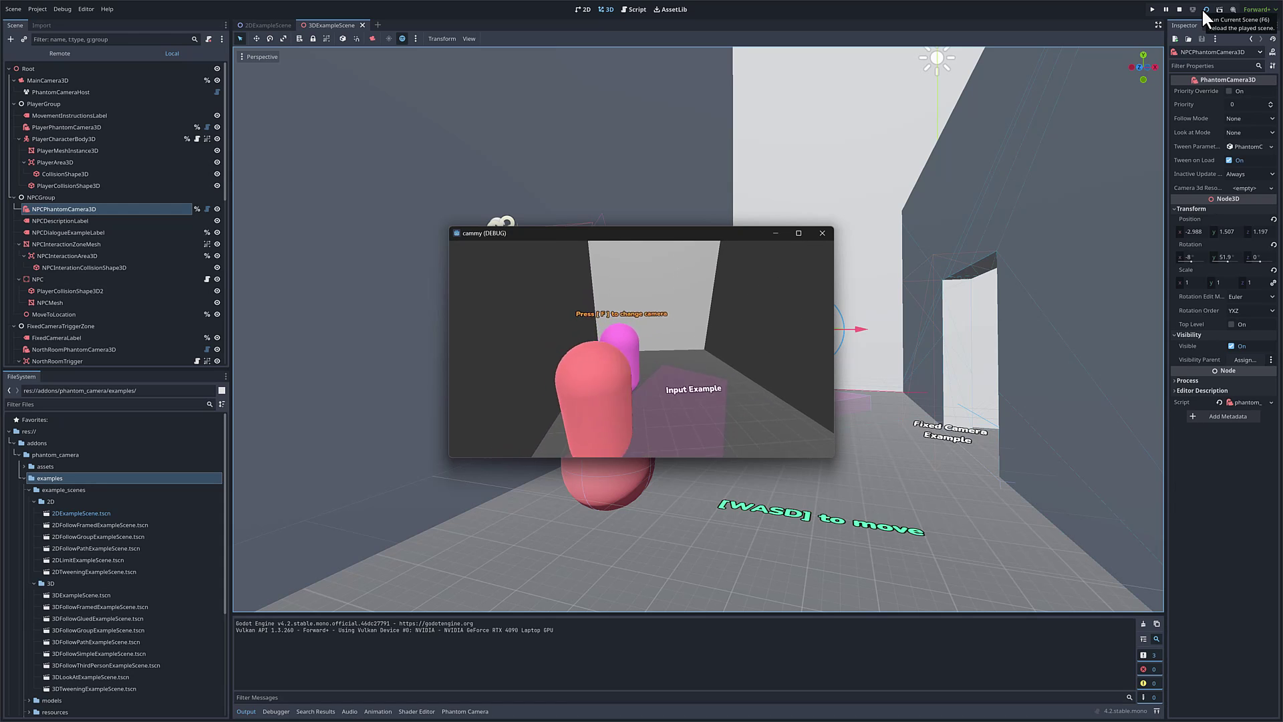
pyautogui.press('w')
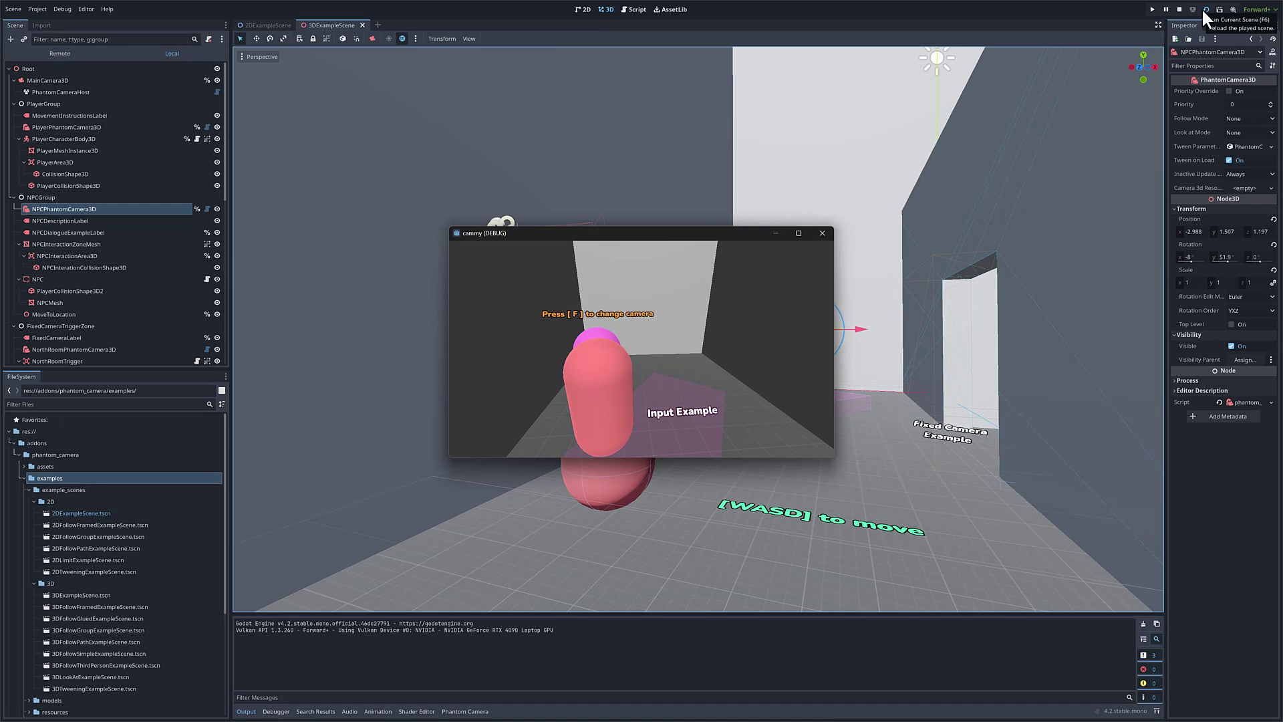
pyautogui.press('w')
pyautogui.press('f')
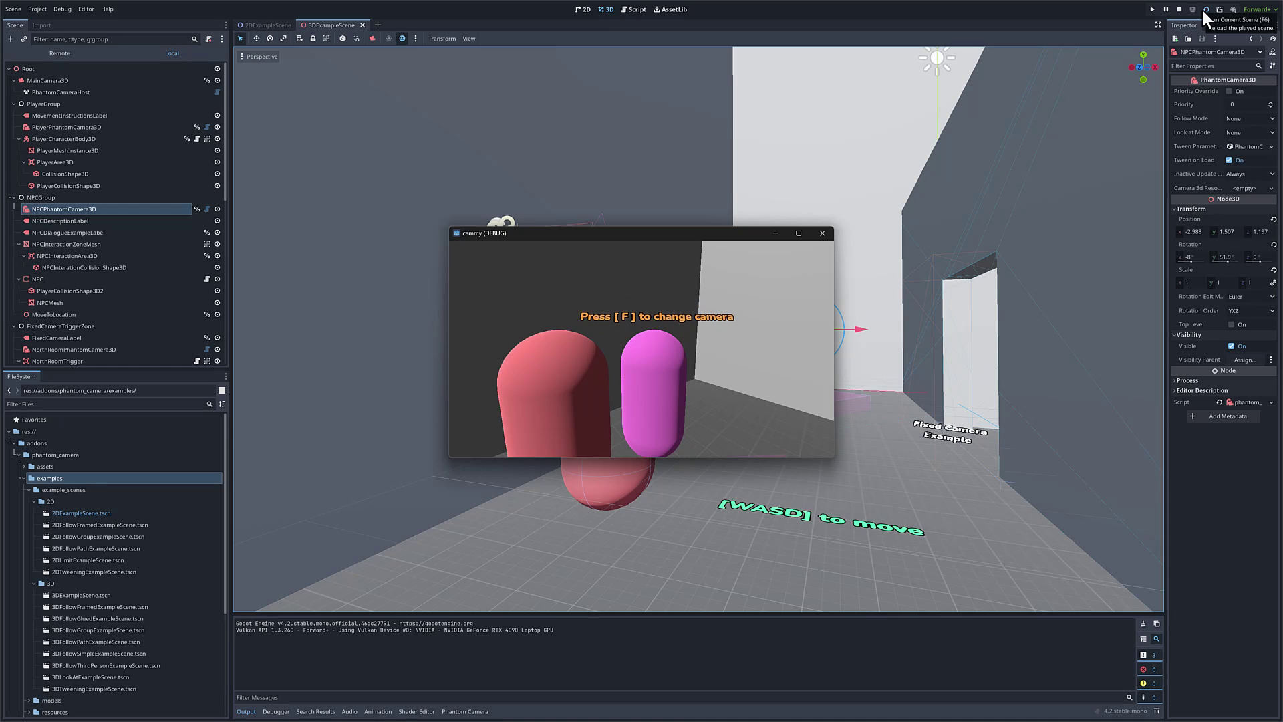
# - Walk the player capsule away from the NPC, around the Fixed Camera Example room, and back to the NPC camera zone
pyautogui.press('w')
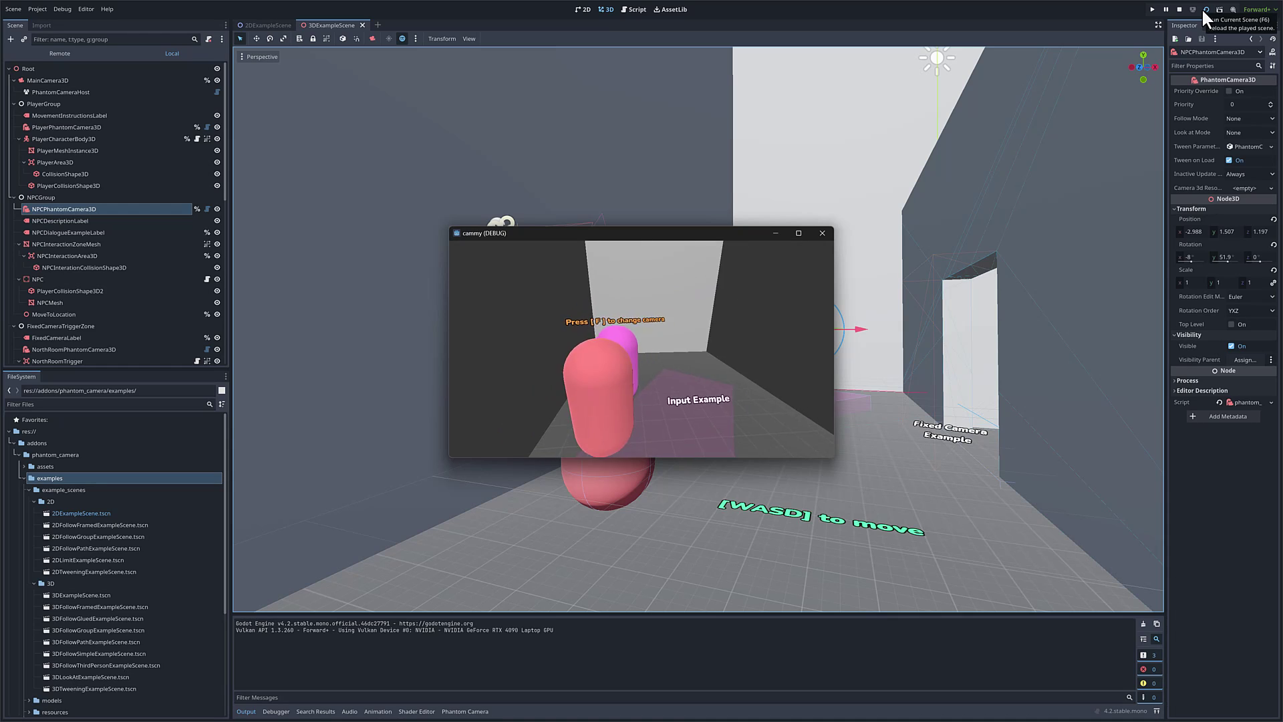
pyautogui.press('s')
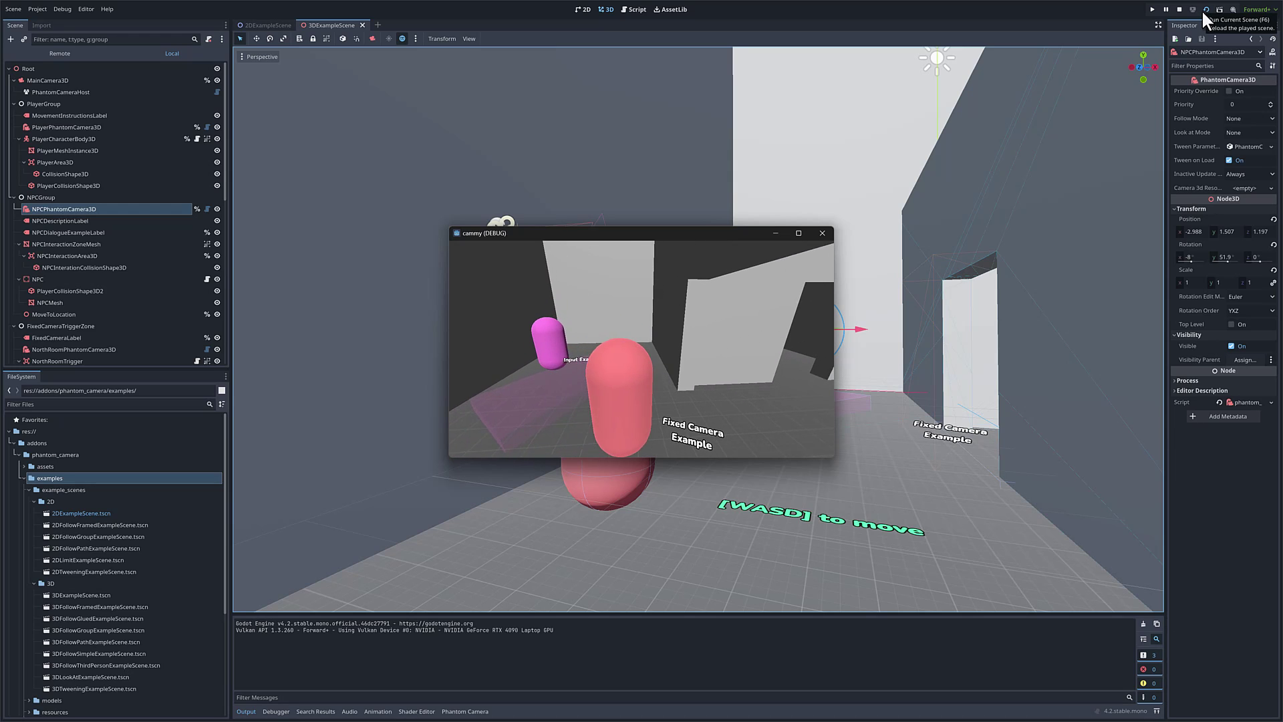
pyautogui.press('d')
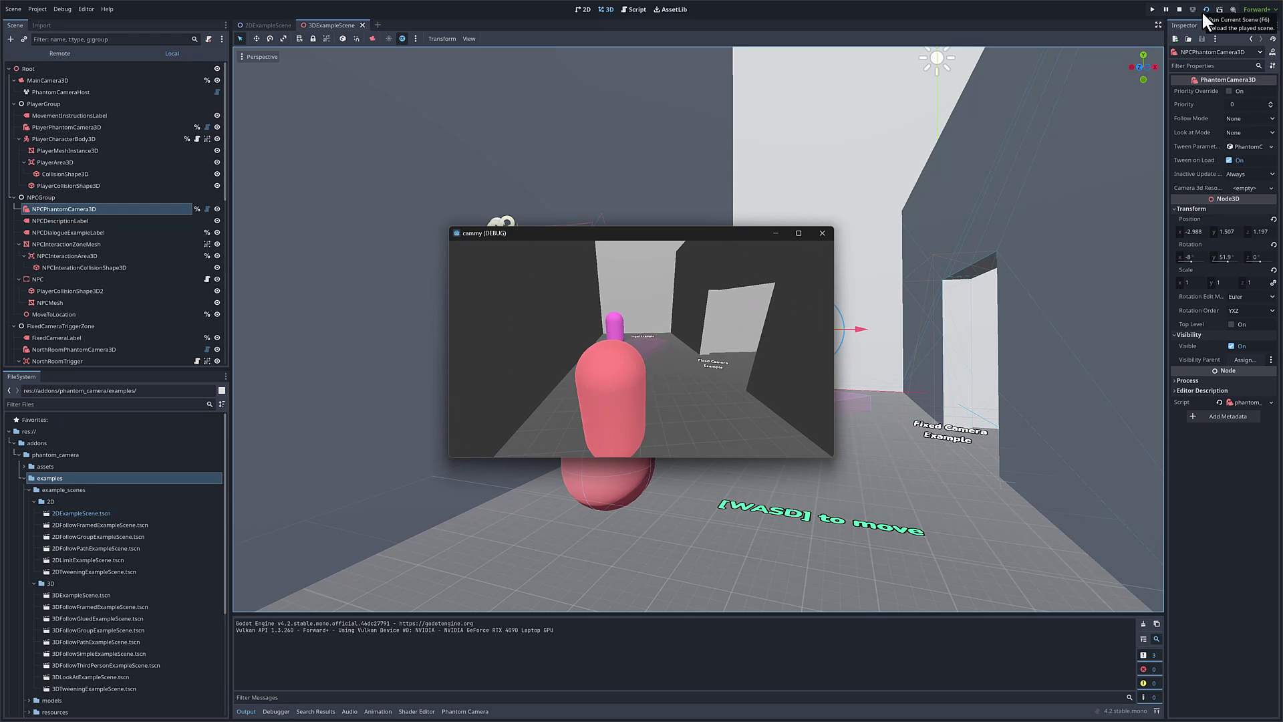
pyautogui.press('d')
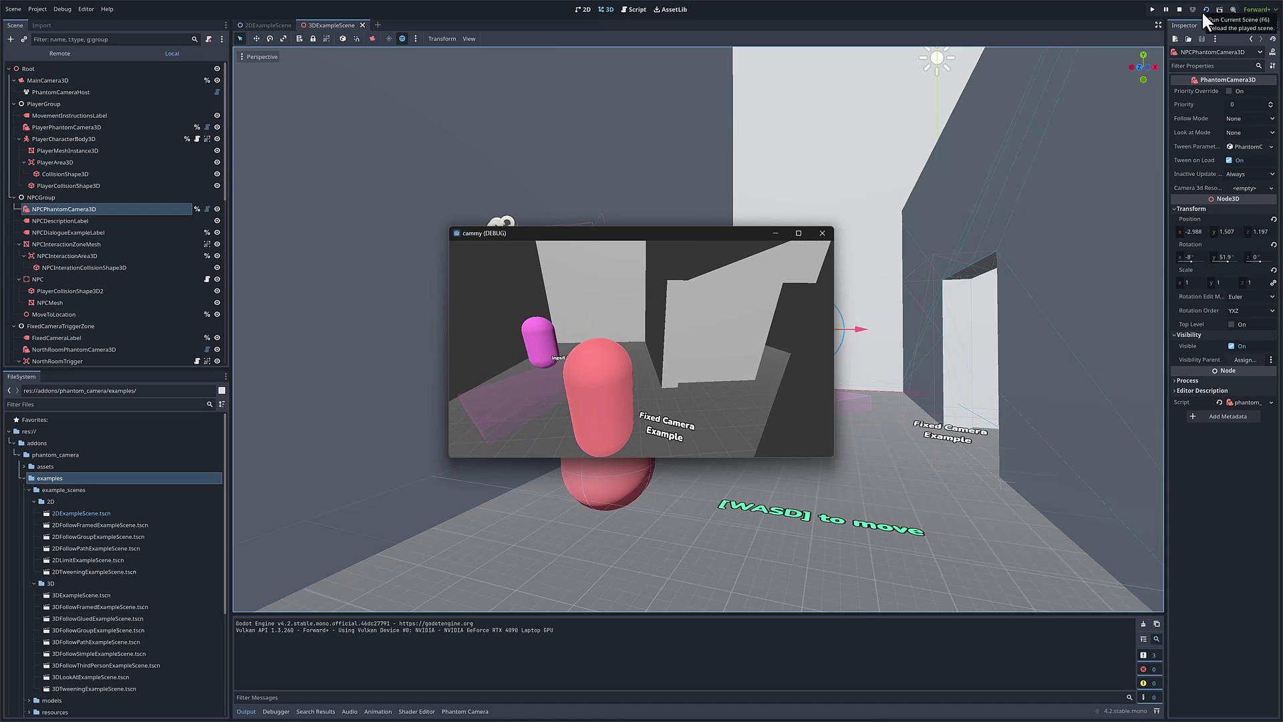
pyautogui.press('d')
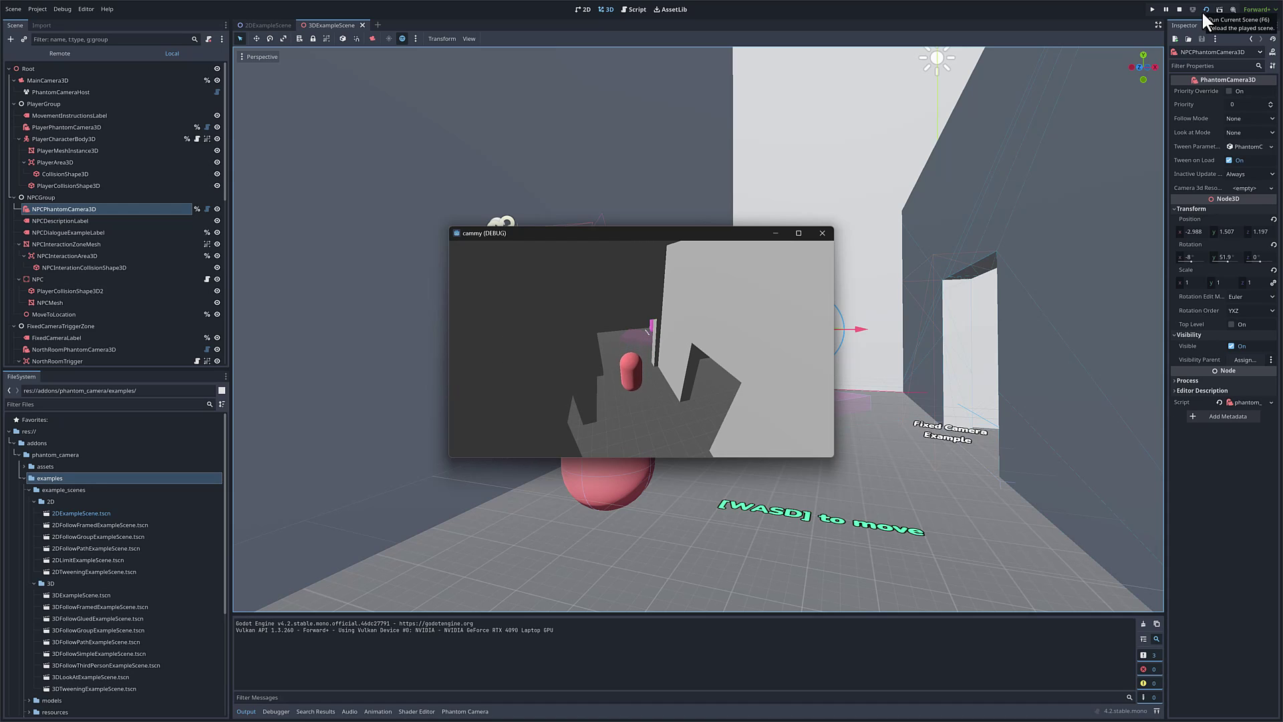
pyautogui.press('d')
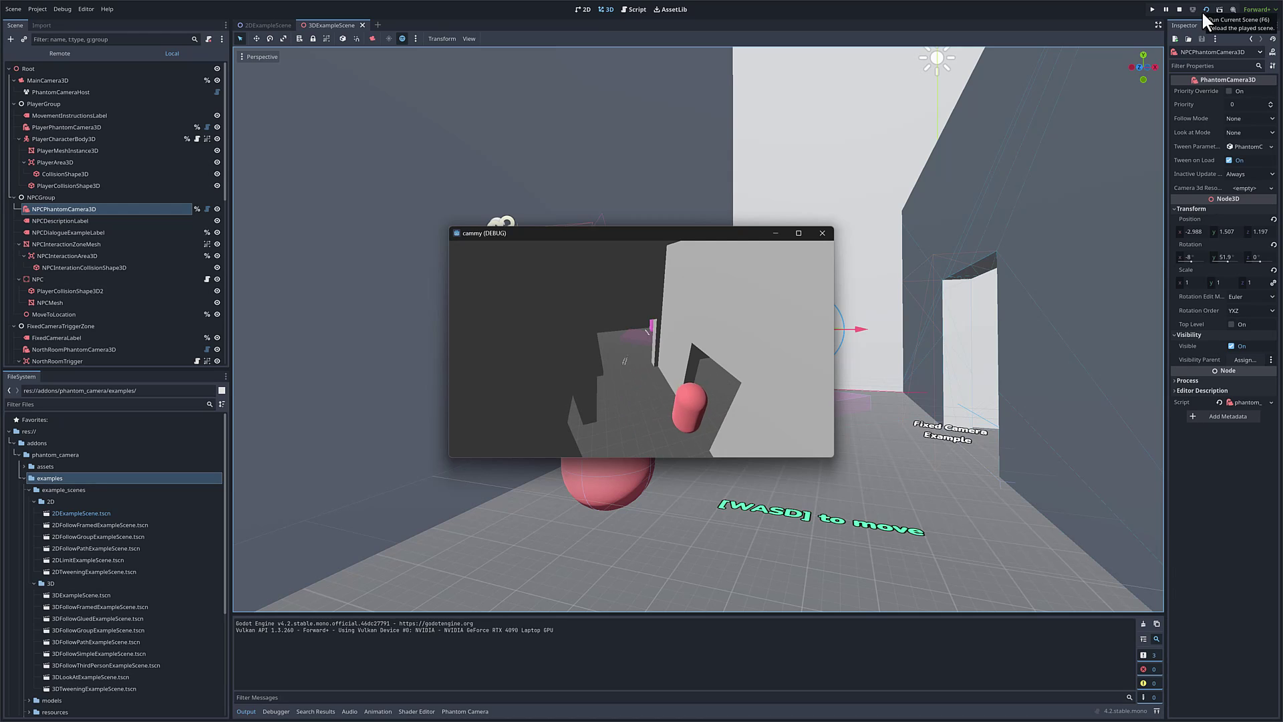
pyautogui.press('d')
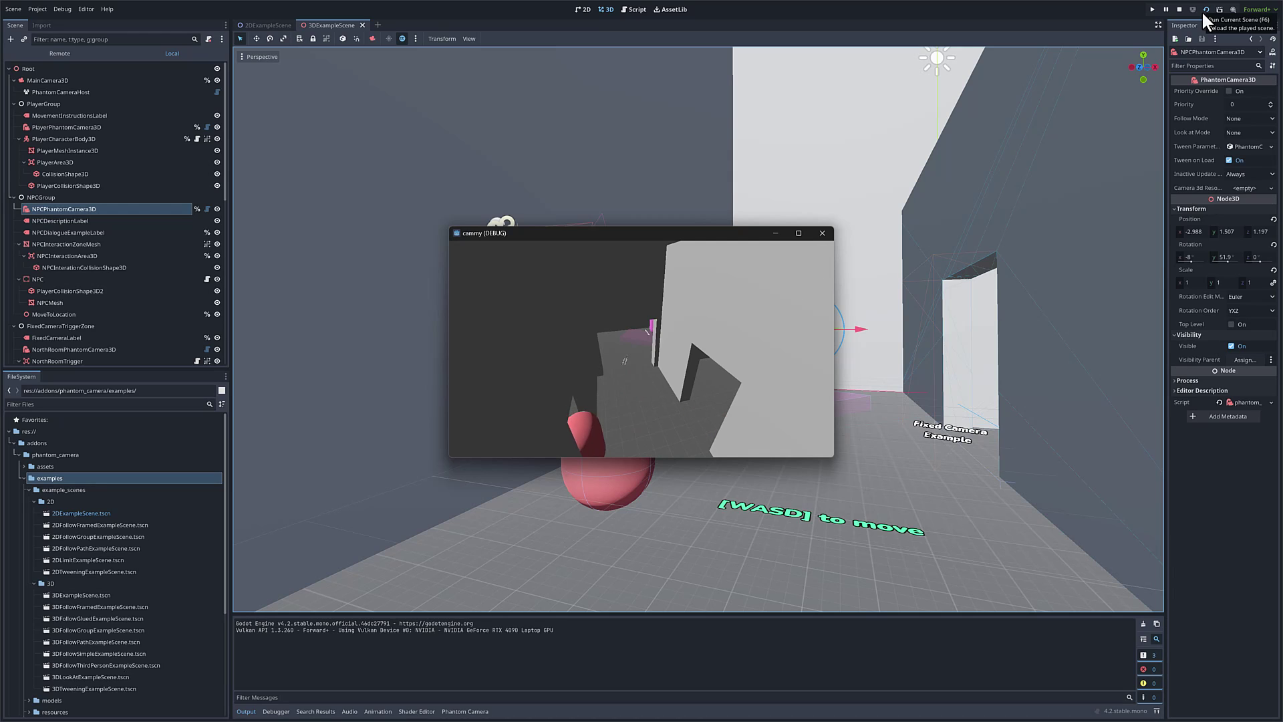
pyautogui.press('d')
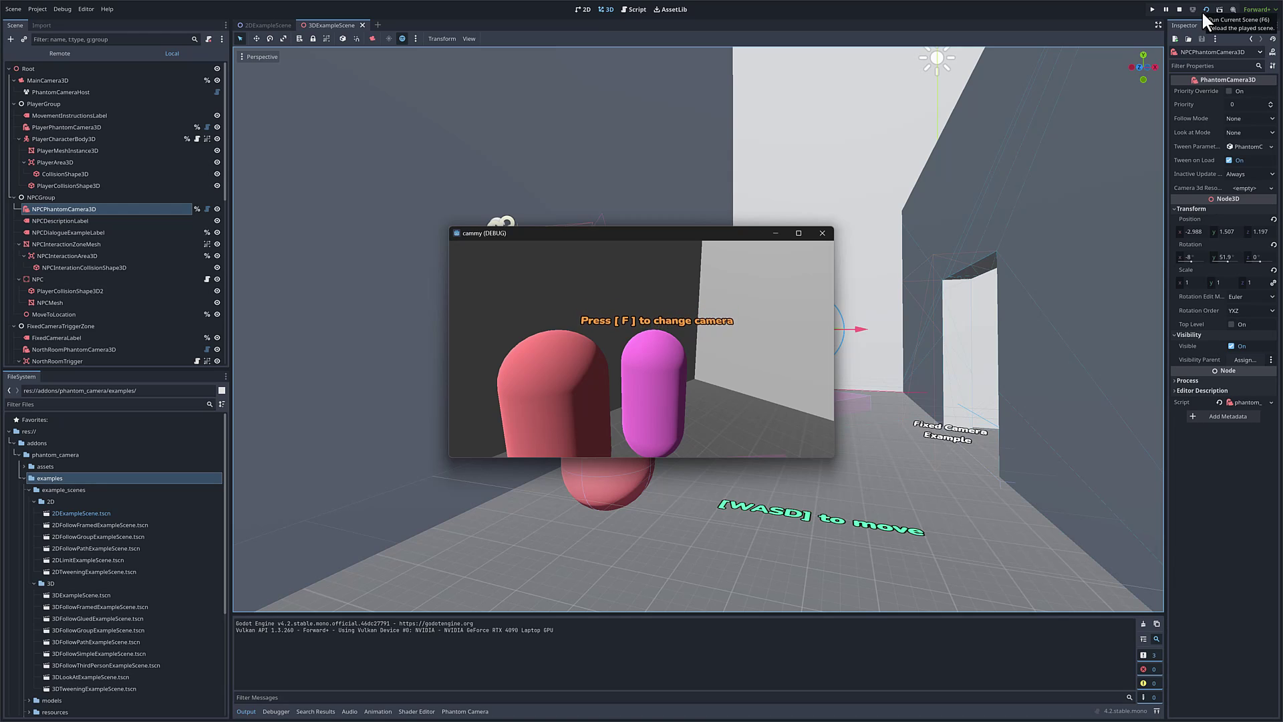
# - Stop the running 3D scene and show the Phantom Camera viewfinder preview alongside the 3D scene
pyautogui.click(826, 233)
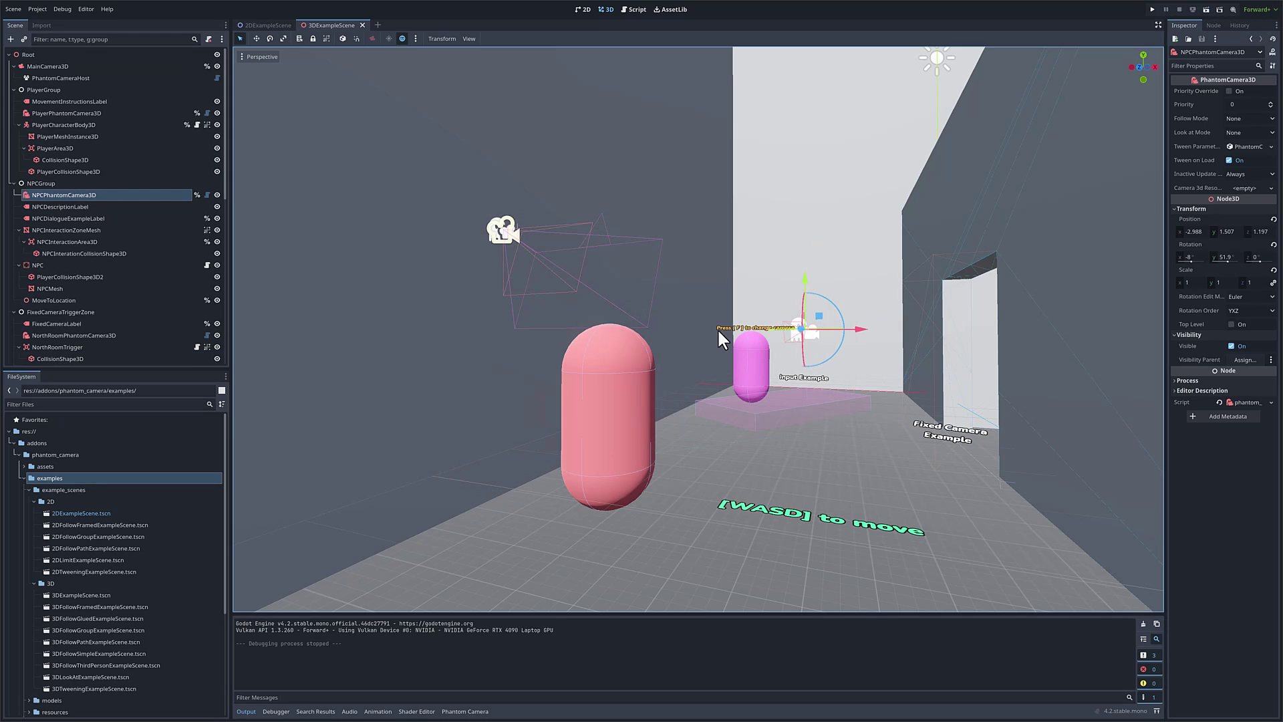
pyautogui.click(472, 712)
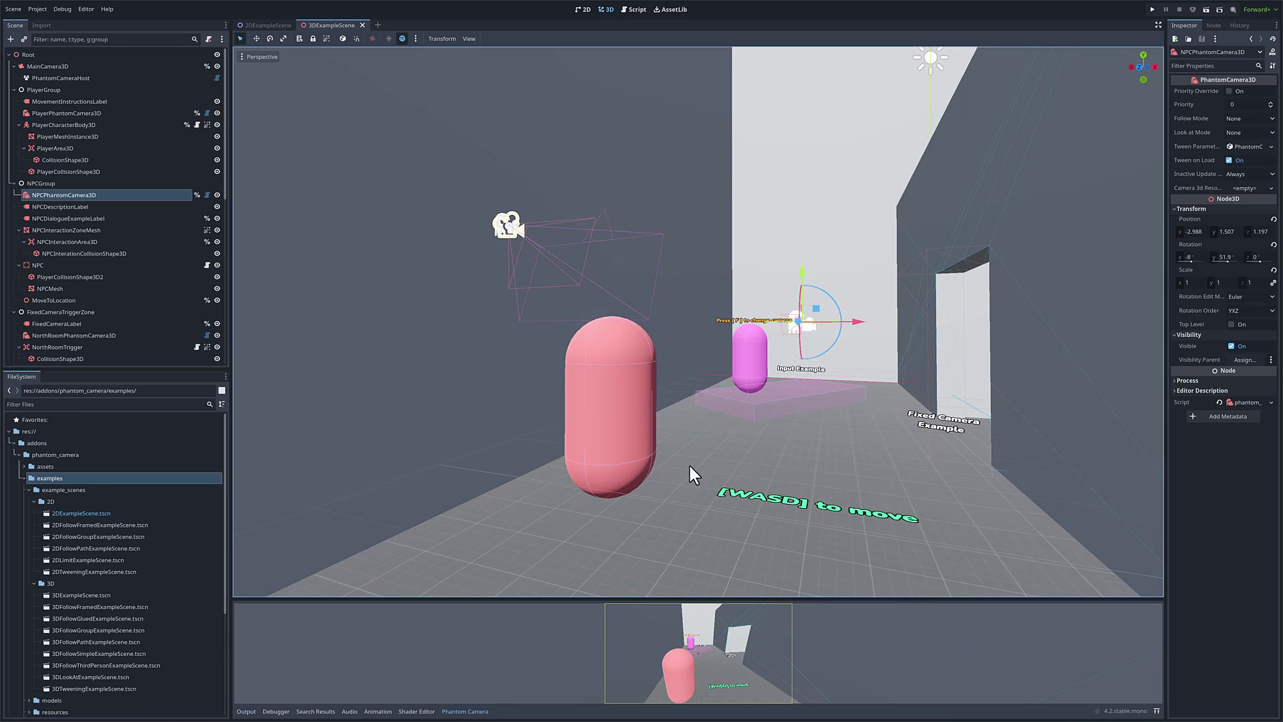
pyautogui.moveTo(739, 441); pyautogui.dragTo(739, 441, button='right')
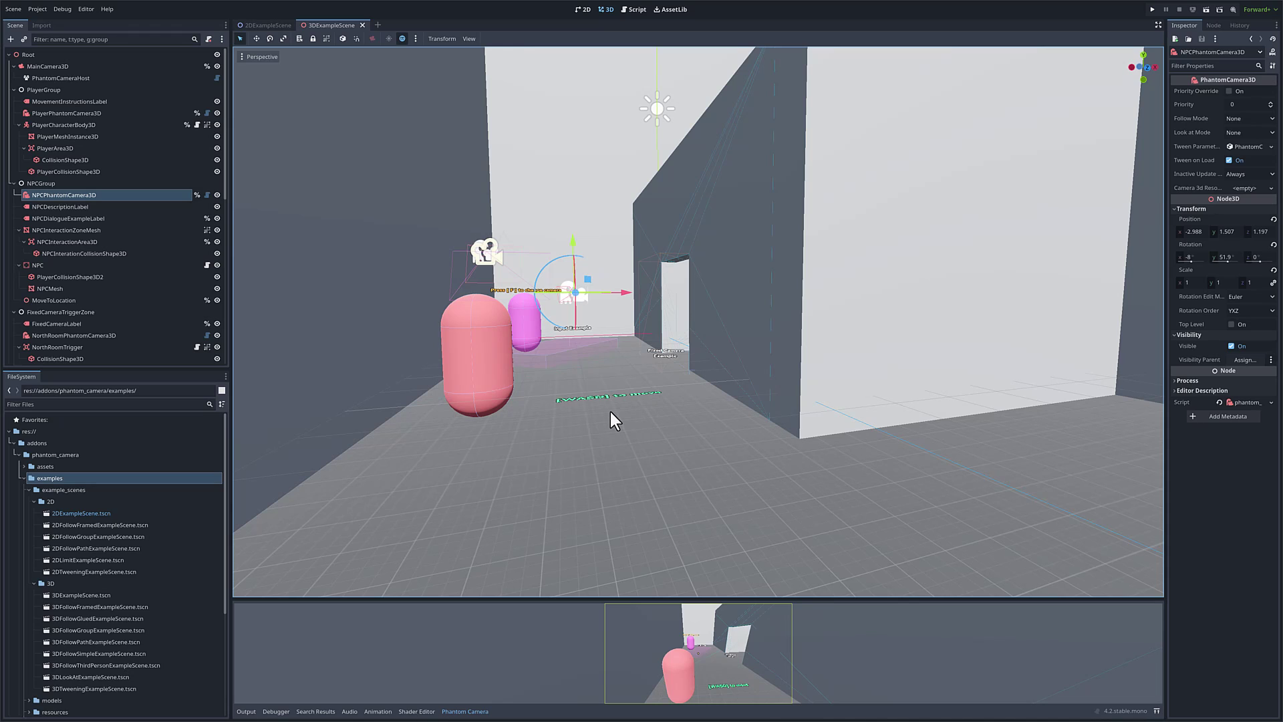
# - Switch to the Phantom Camera documentation in the browser and review the PhantomCamera3D core properties and the list of follow and look-at modes
pyautogui.hotkey('alt', 'Tab')
pyautogui.hotkey('alt', 'Tab')
pyautogui.hotkey('alt', 'Tab')
pyautogui.hotkey('alt', 'Tab')
pyautogui.hotkey('alt', 'Tab')
pyautogui.hotkey('alt', 'Tab')
pyautogui.hotkey('alt', 'Tab')
pyautogui.hotkey('alt', 'Tab')
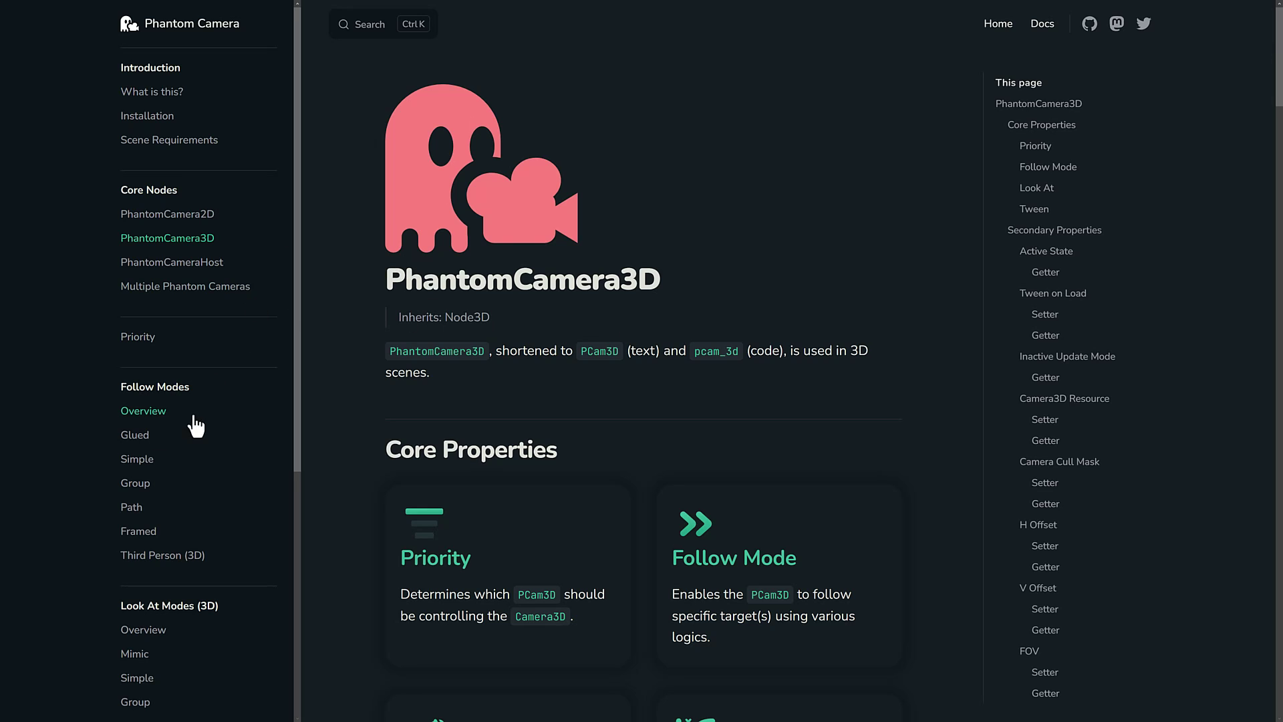
pyautogui.scroll(-3, 216, 419)
pyautogui.scroll(-3, 559, 434)
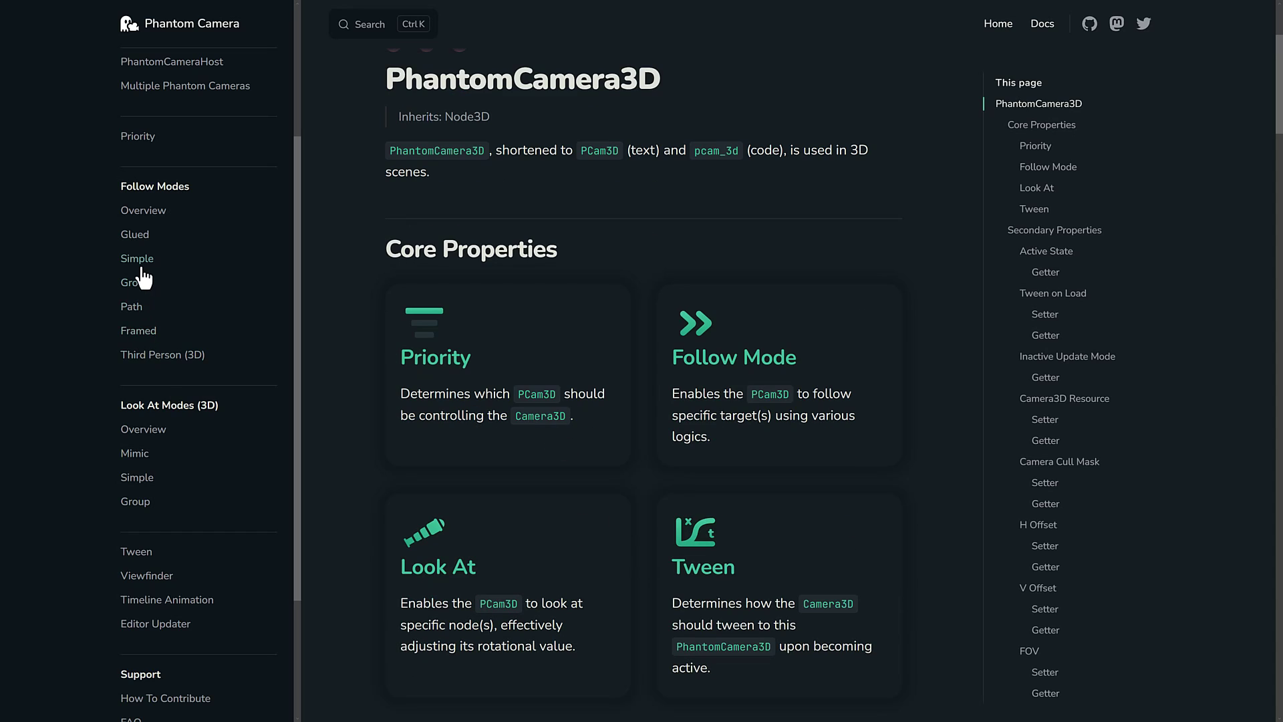
# - Open the PhantomCamera2D documentation page and review the code examples for Active State and the Tween on Load setter and getter
pyautogui.scroll(2, 143, 277)
pyautogui.click(183, 168)
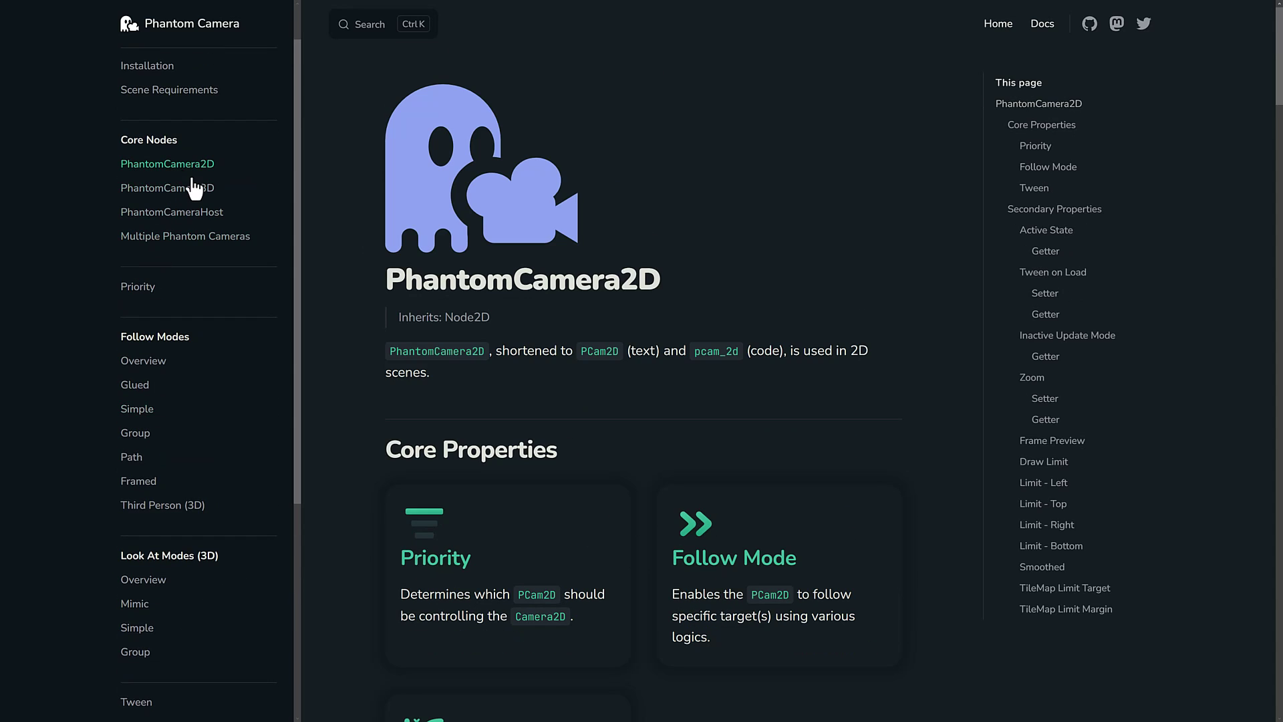
pyautogui.scroll(-9, 478, 355)
pyautogui.scroll(-3, 479, 353)
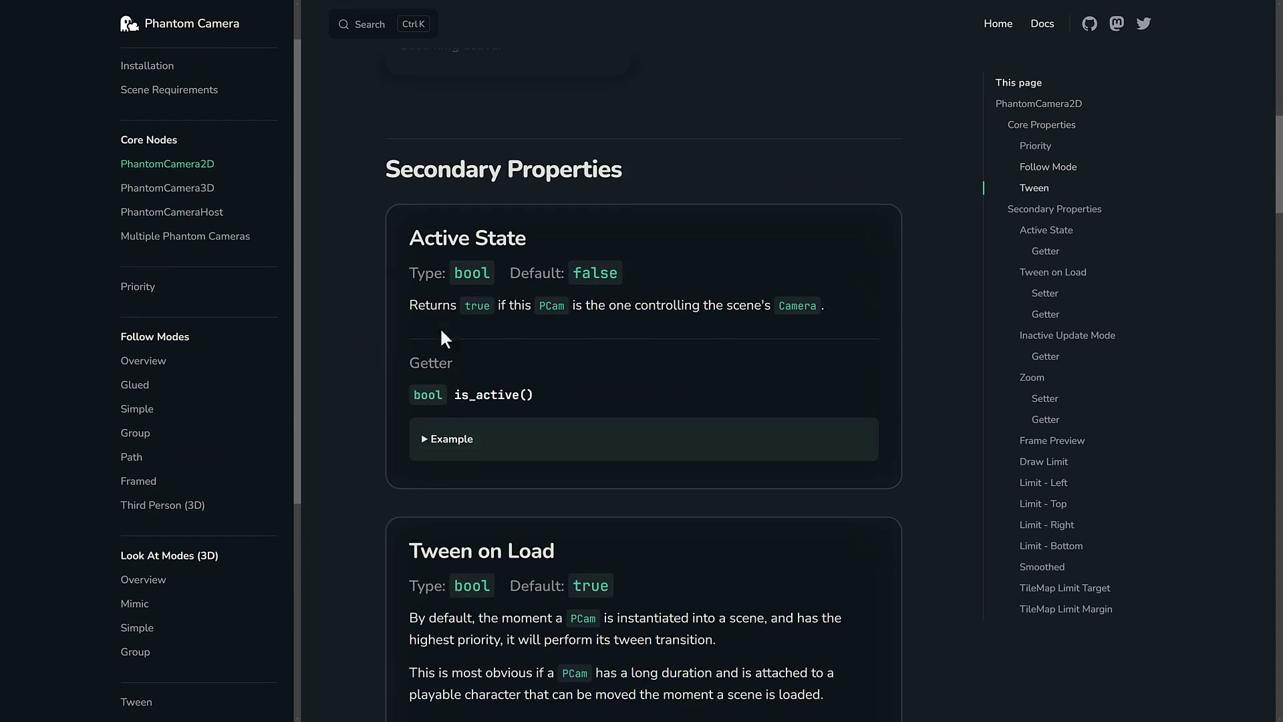
pyautogui.click(452, 439)
pyautogui.scroll(-8, 486, 363)
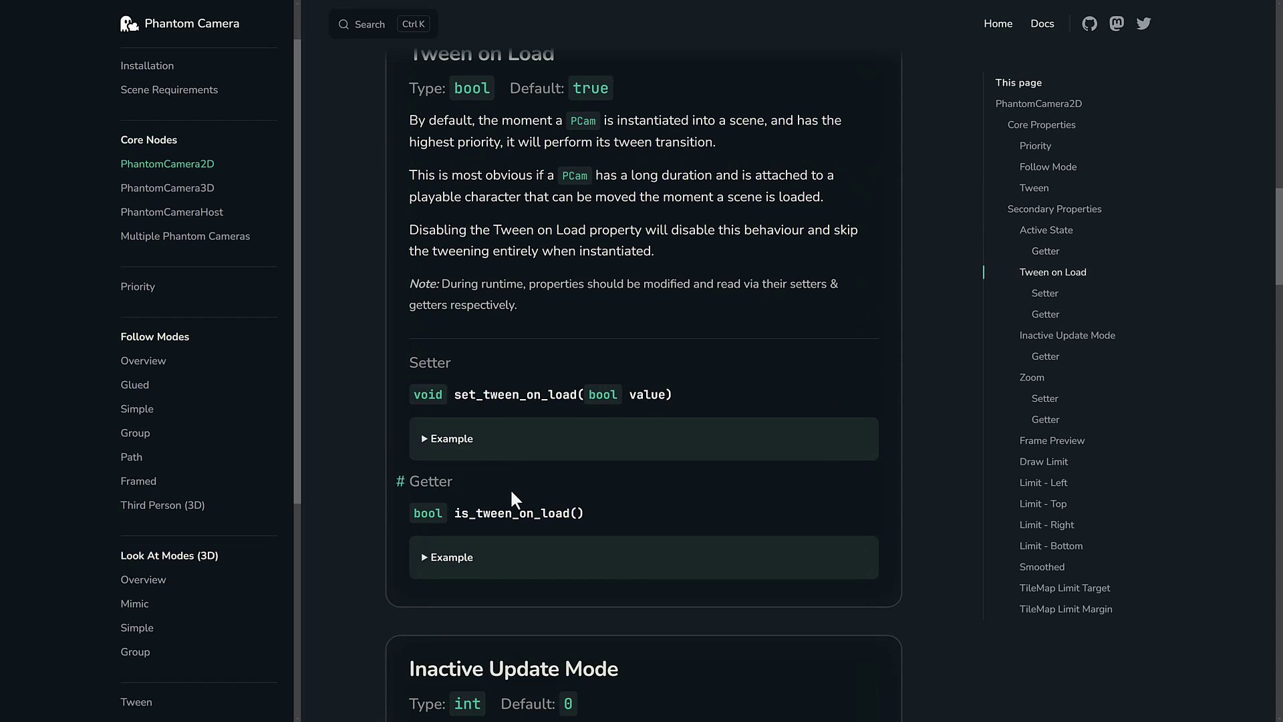
pyautogui.click(444, 446)
pyautogui.scroll(-1, 523, 454)
pyautogui.click(462, 551)
pyautogui.scroll(-5, 627, 472)
pyautogui.scroll(-6, 626, 472)
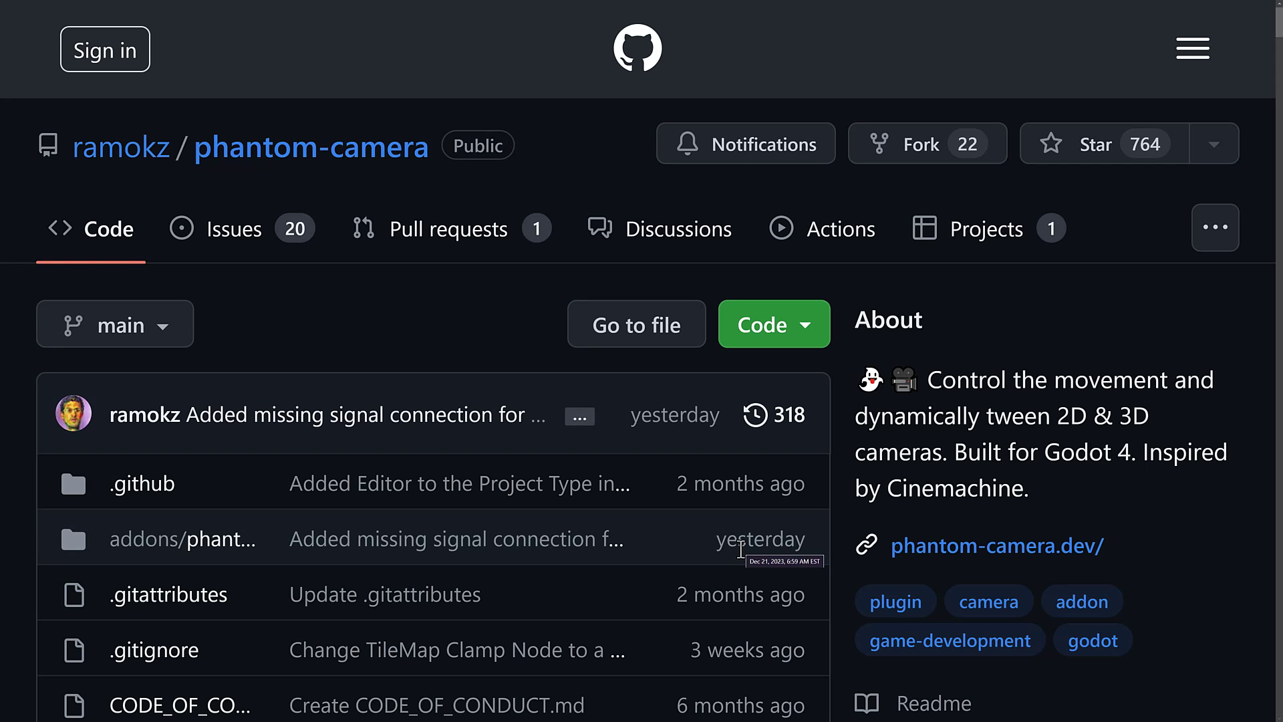
# - Examine the phantom-camera GitHub repository's files, description, license and README introduction
pyautogui.scroll(-2, 978, 312)
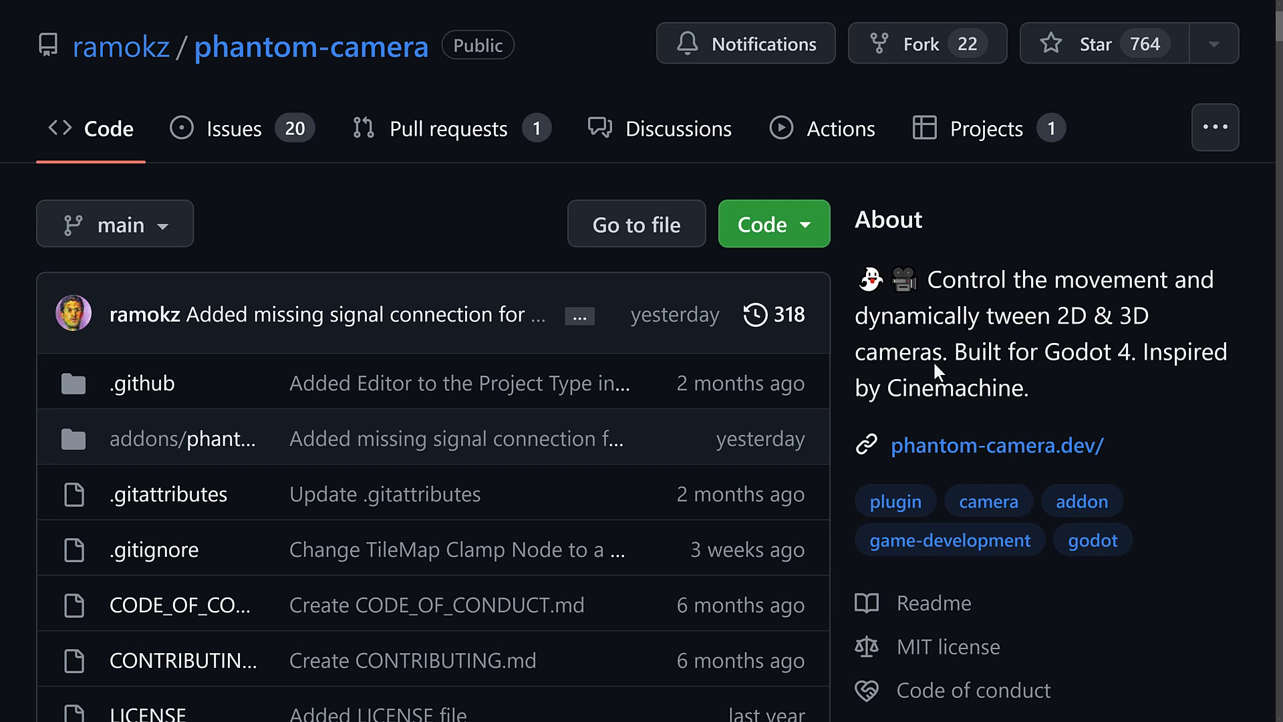
pyautogui.scroll(-5, 979, 394)
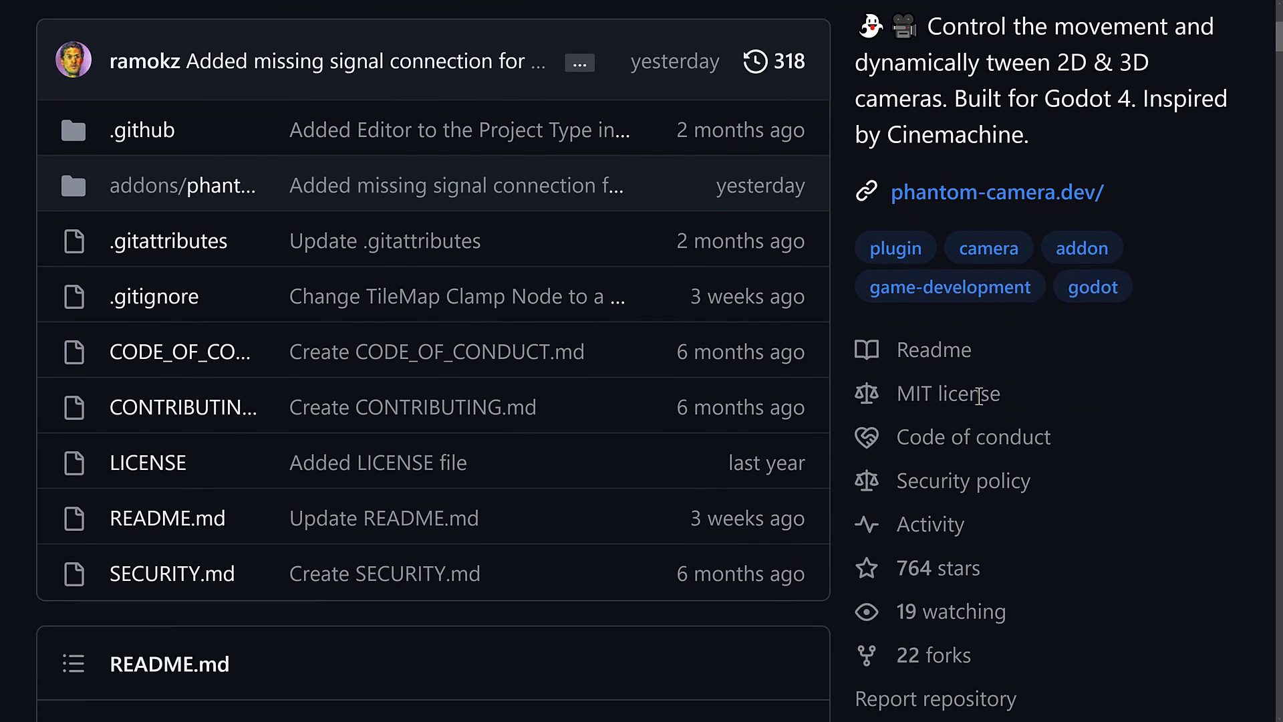
pyautogui.scroll(-10, 693, 380)
pyautogui.scroll(-4, 693, 384)
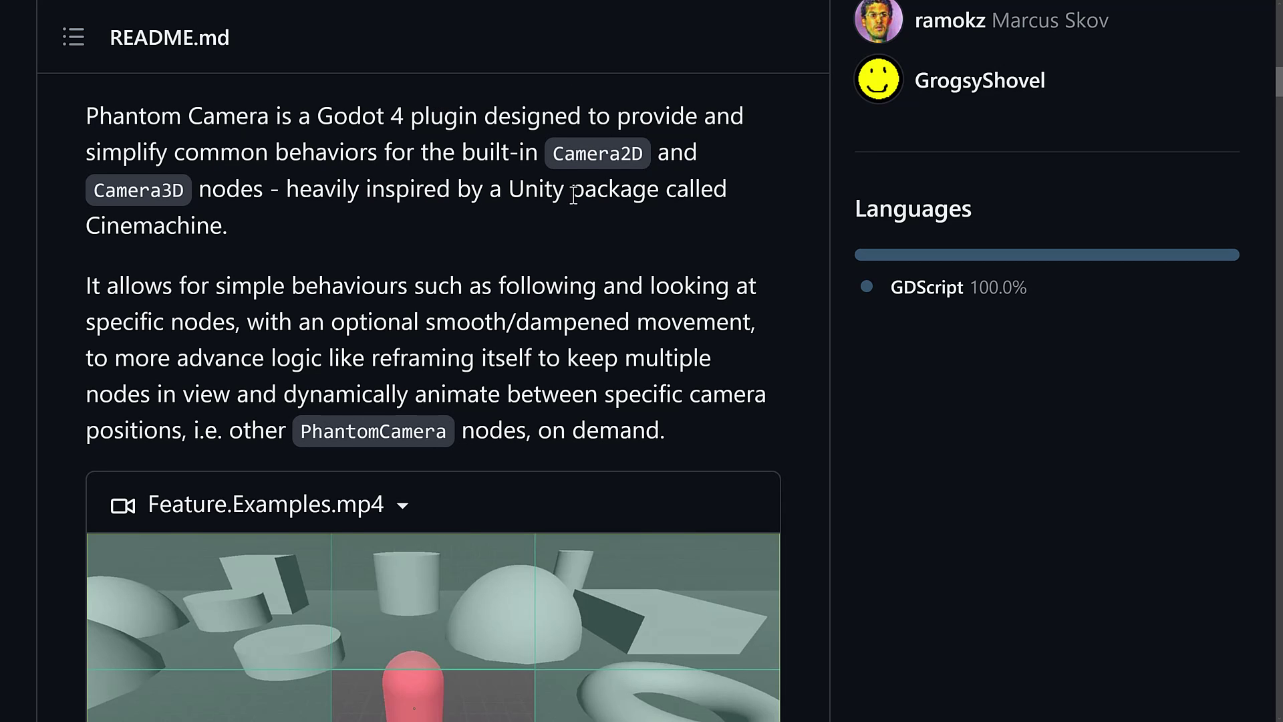
pyautogui.scroll(-2, 573, 195)
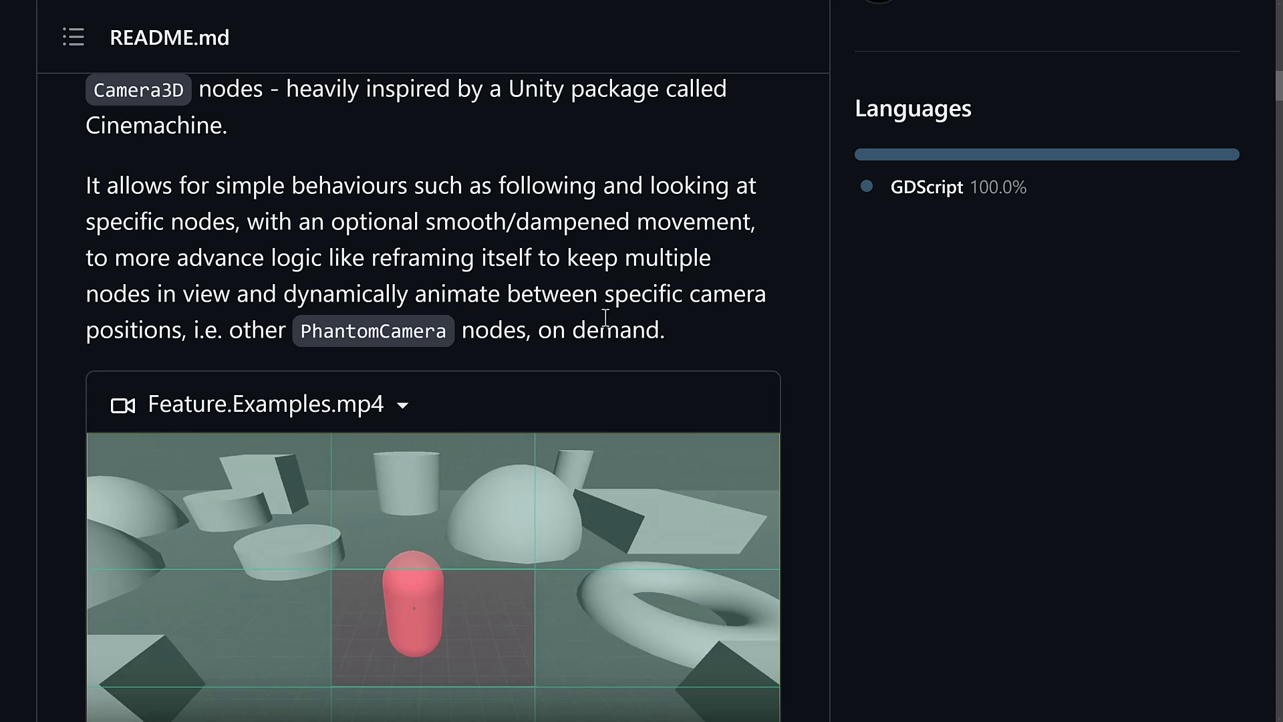
# - Enlarge the README page and play the start of the Feature.Examples.mp4 video, pausing it at the 2D Group Follow part
pyautogui.keyDown('ctrl'); pyautogui.scroll(1, 836, 318); pyautogui.keyUp('ctrl')
pyautogui.scroll(-3, 871, 330)
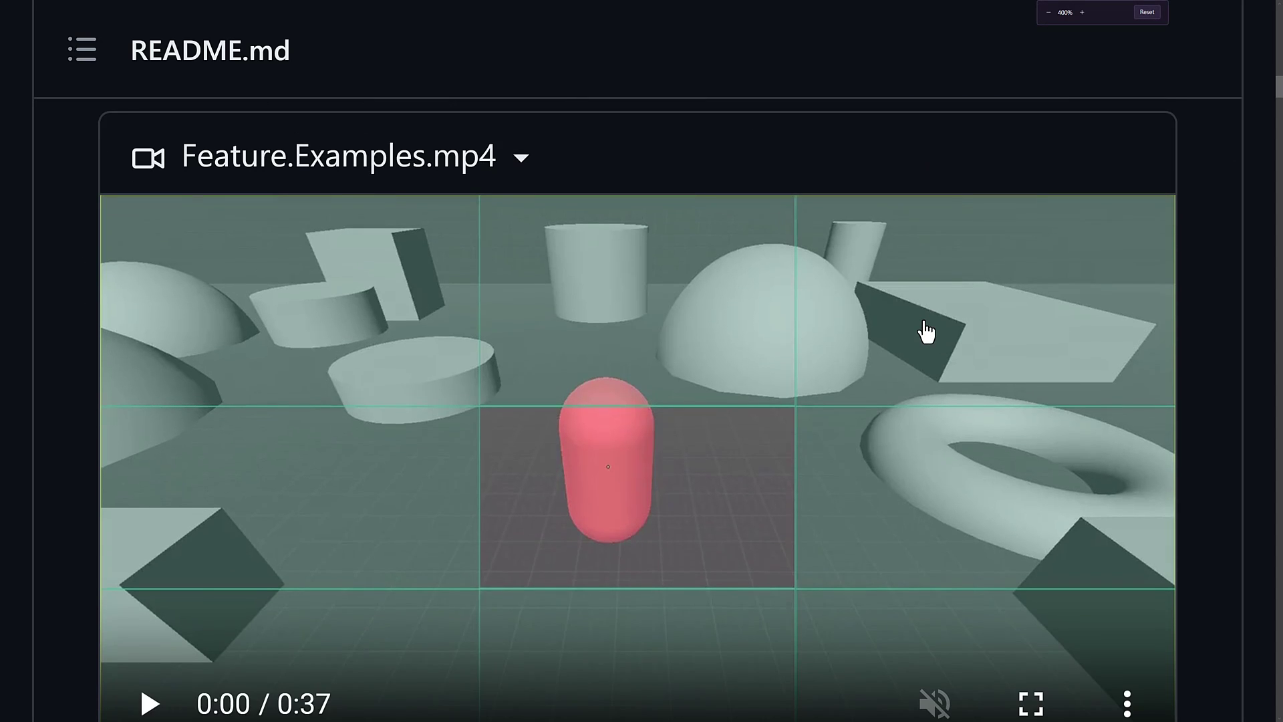
pyautogui.scroll(-1, 926, 332)
pyautogui.click(149, 652)
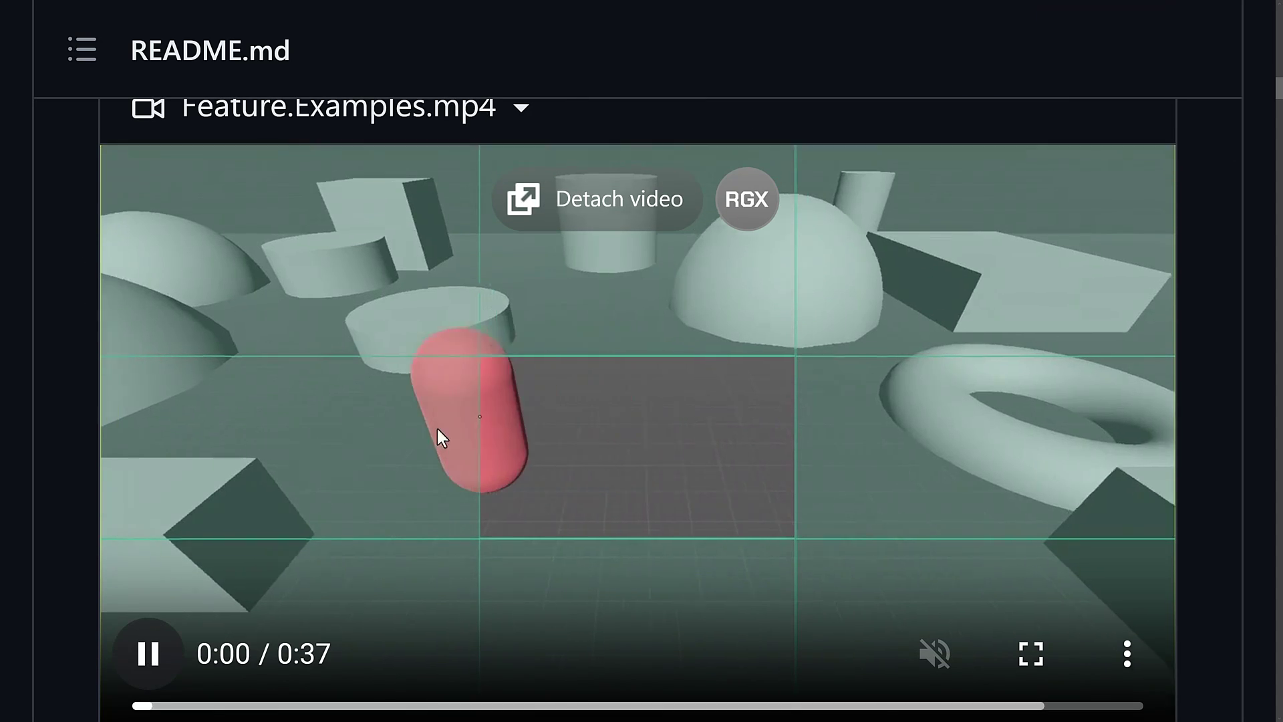
pyautogui.click(493, 381)
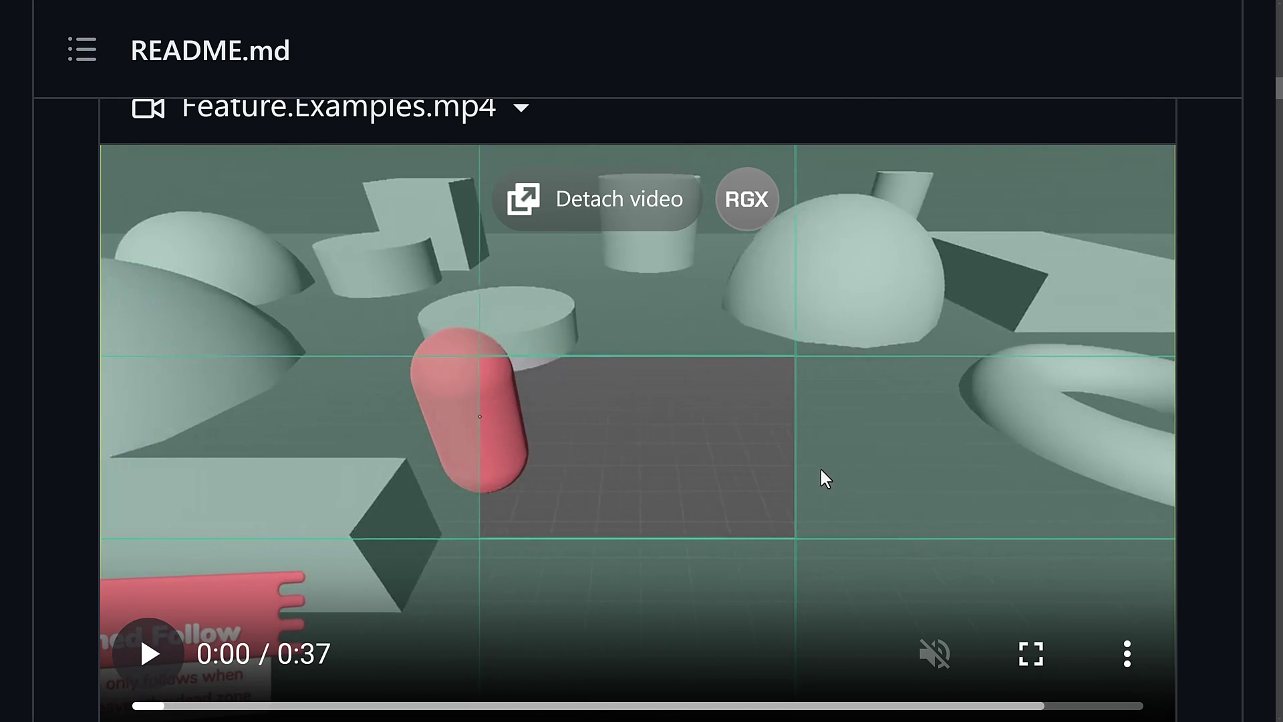
pyautogui.click(181, 653)
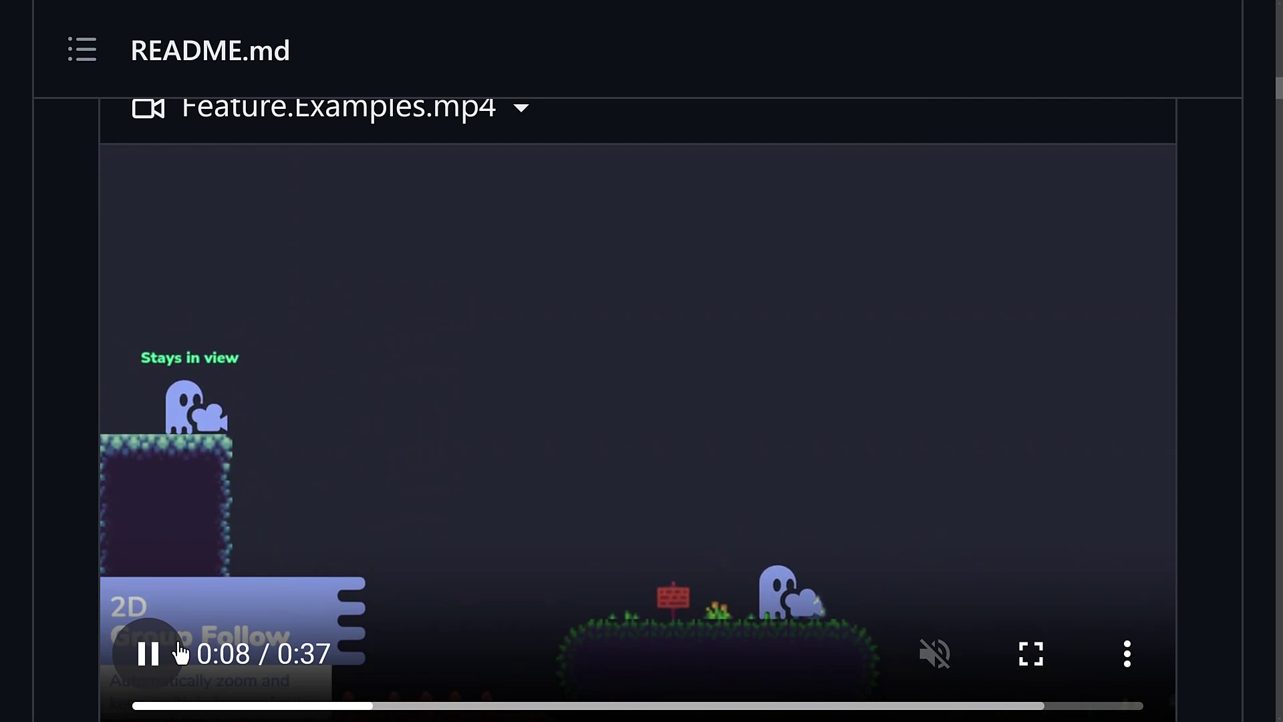
pyautogui.click(179, 652)
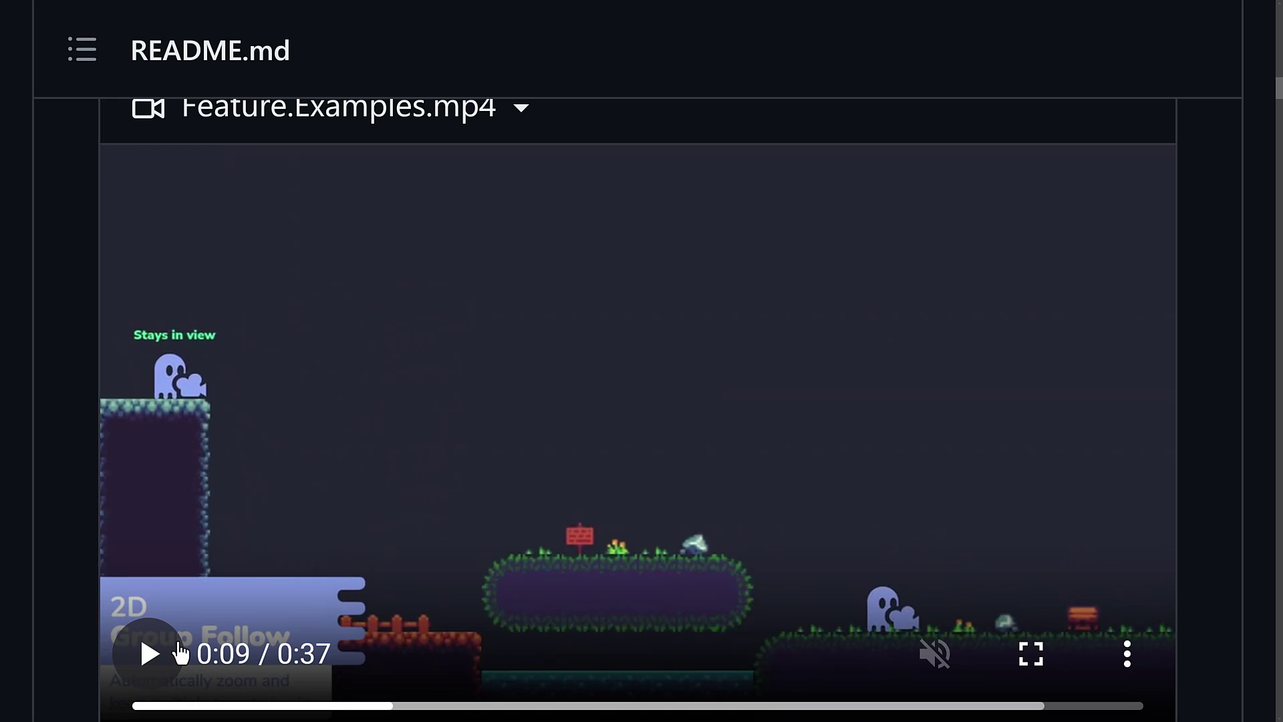
# - Find the Simple follow mode demos in the README and play the 3D-Follow-Simple.mp4 video
pyautogui.scroll(-15, 199, 571)
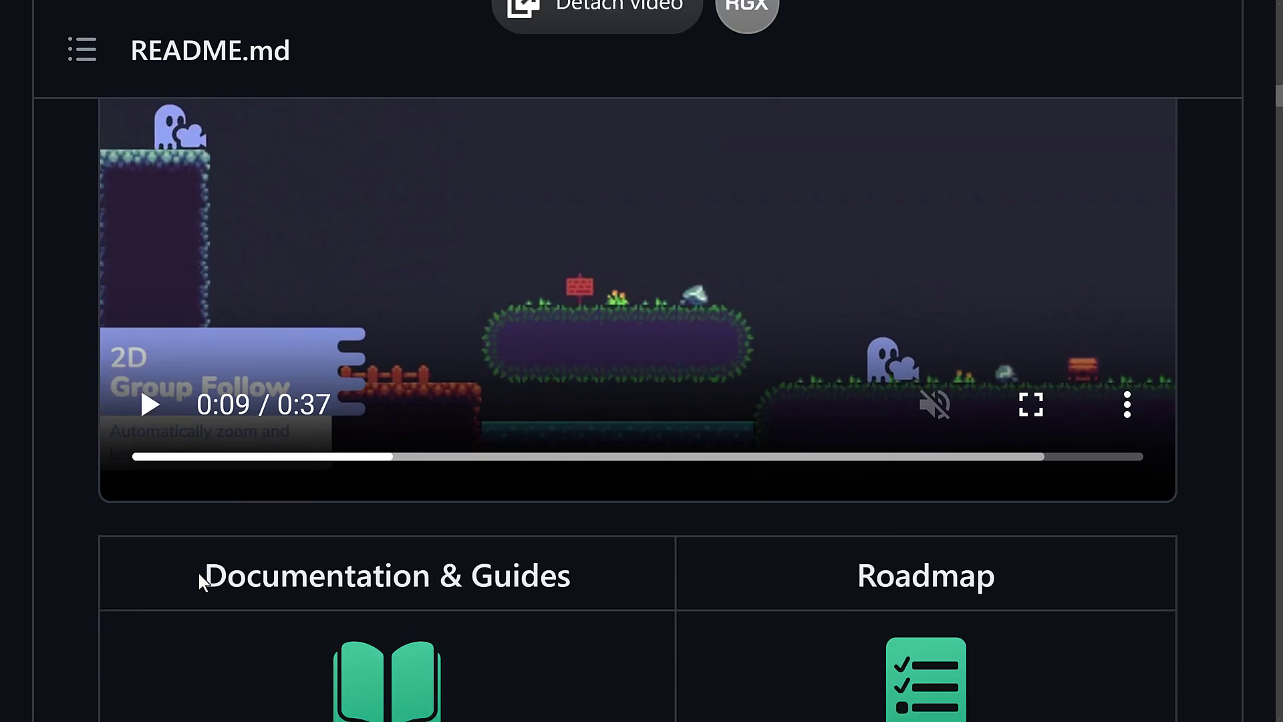
pyautogui.scroll(-15, 386, 530)
pyautogui.scroll(-10, 386, 533)
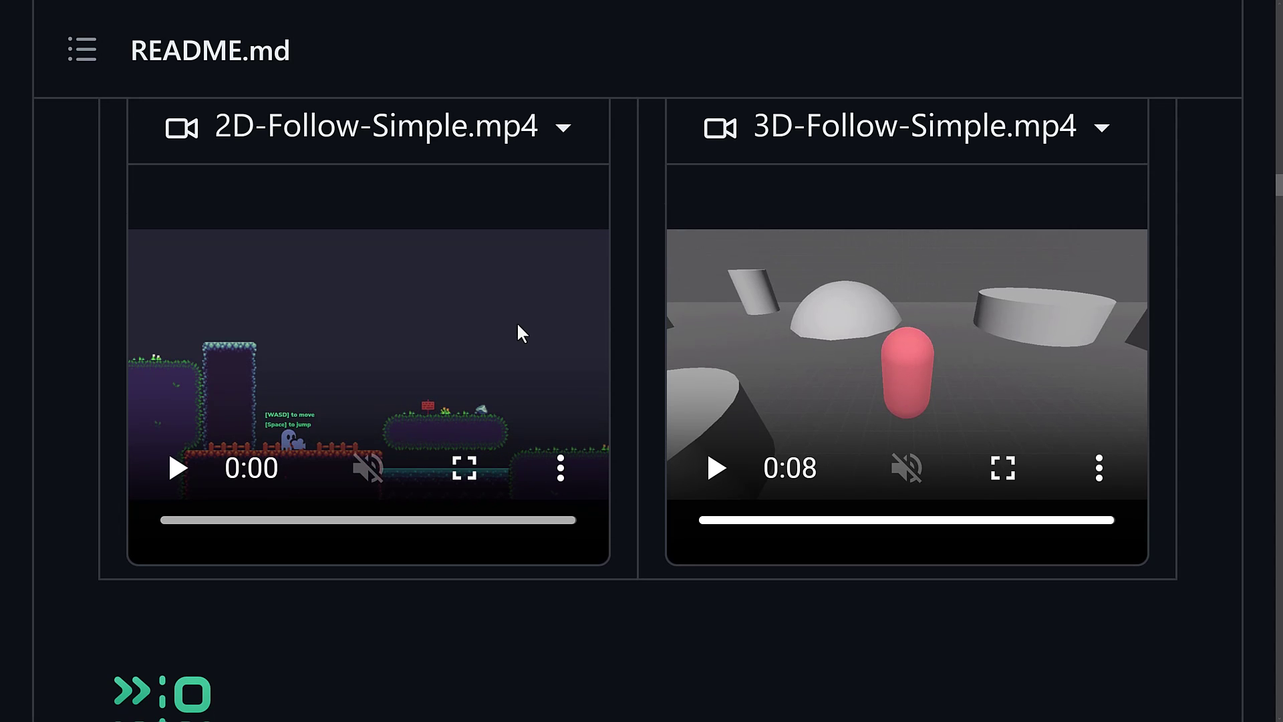
pyautogui.click(724, 474)
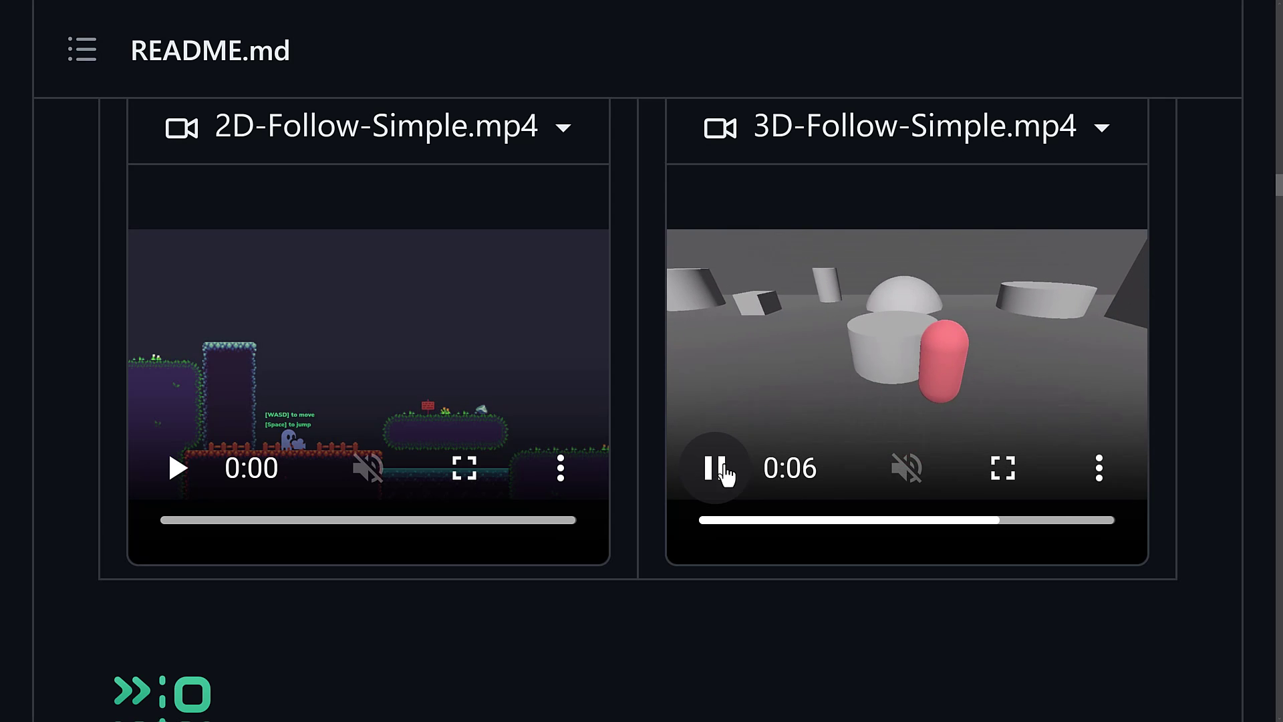
pyautogui.click(721, 472)
# - Find the Group follow mode demos in the README and play the 2D-Follow-Group.mp4 and 3D-Follow-Group.mp4 videos
pyautogui.scroll(-3, 375, 480)
pyautogui.scroll(-10, 376, 479)
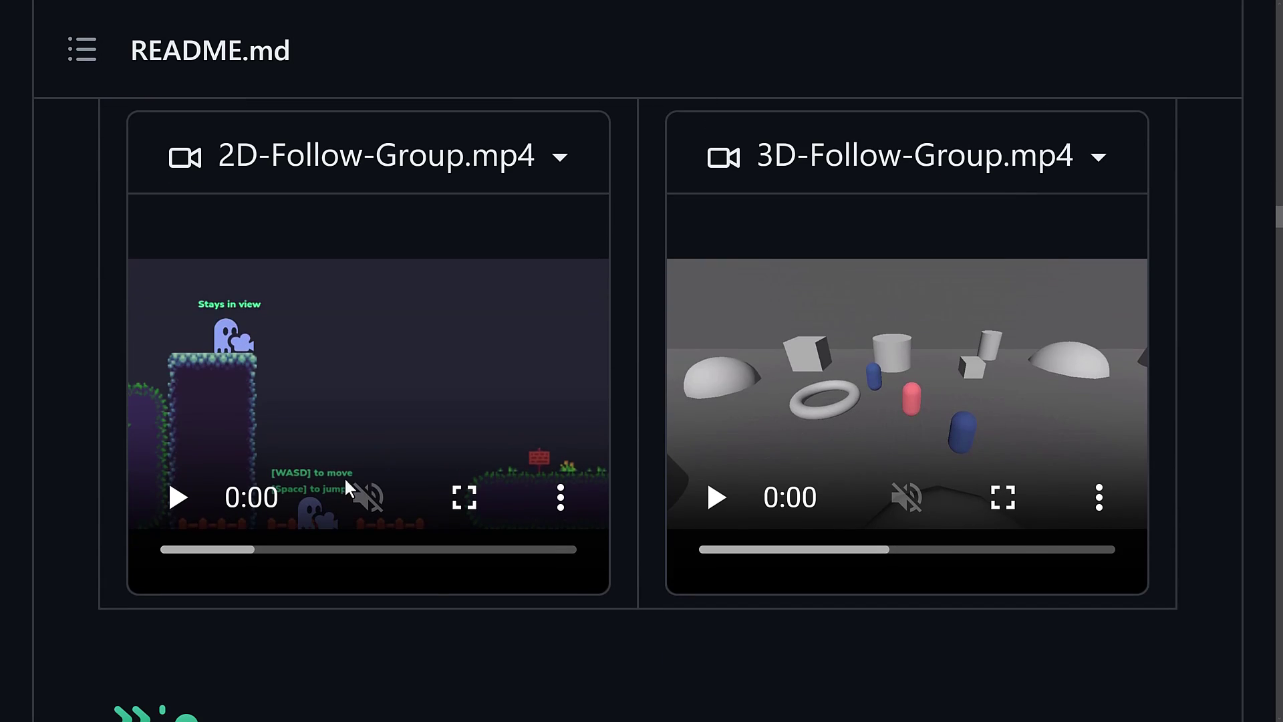
pyautogui.click(178, 497)
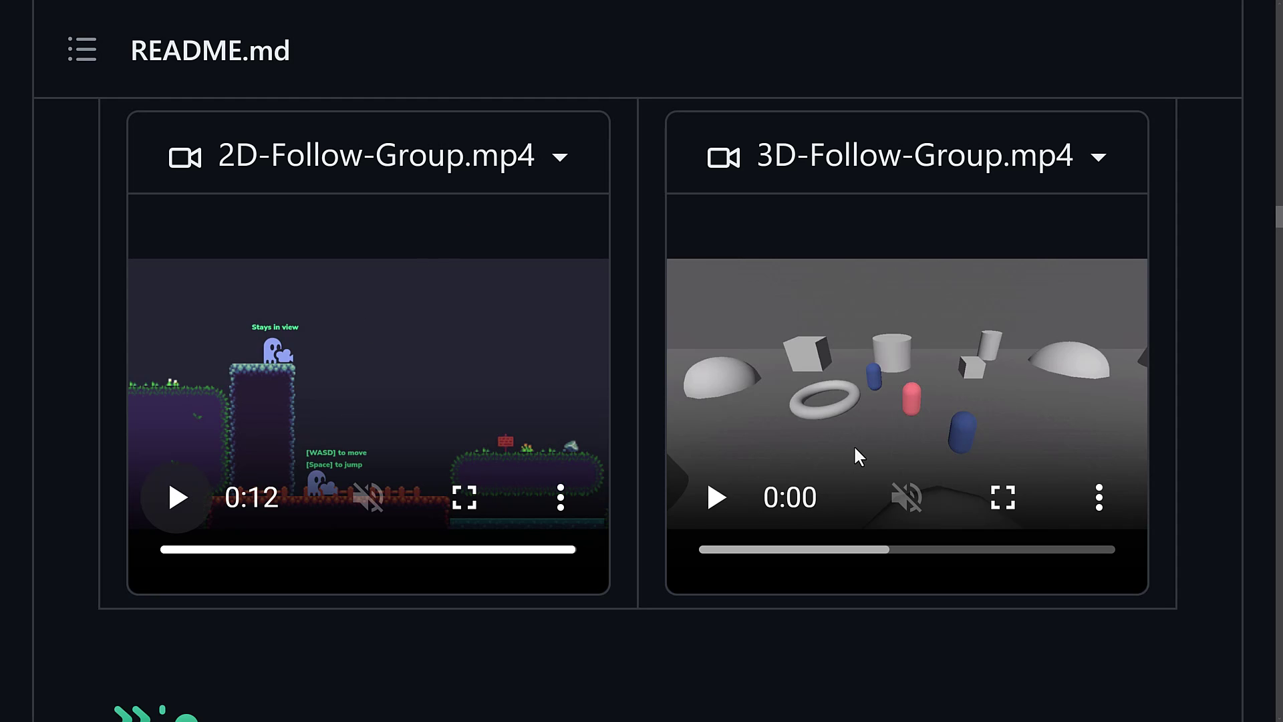
pyautogui.scroll(-1, 853, 443)
pyautogui.click(718, 460)
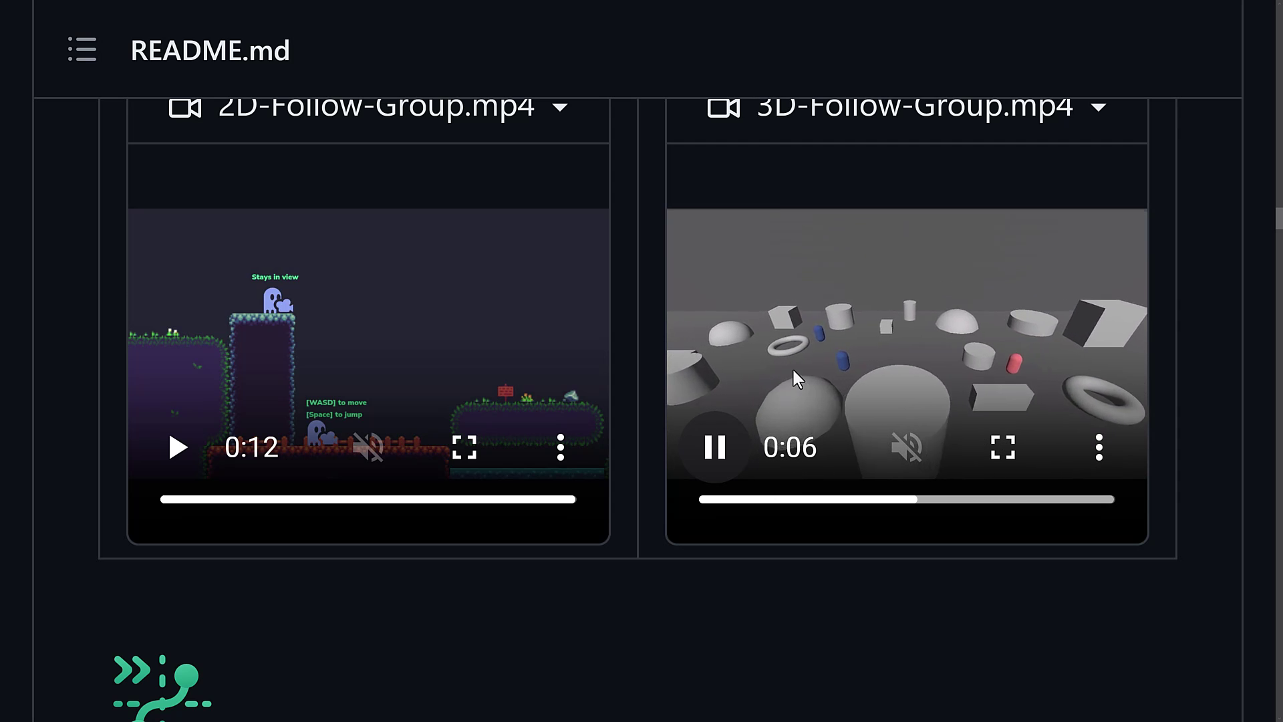
# - Find the Path follow mode section in the README and play the 2D-Follow-Path.mp4 video
pyautogui.scroll(-5, 793, 371)
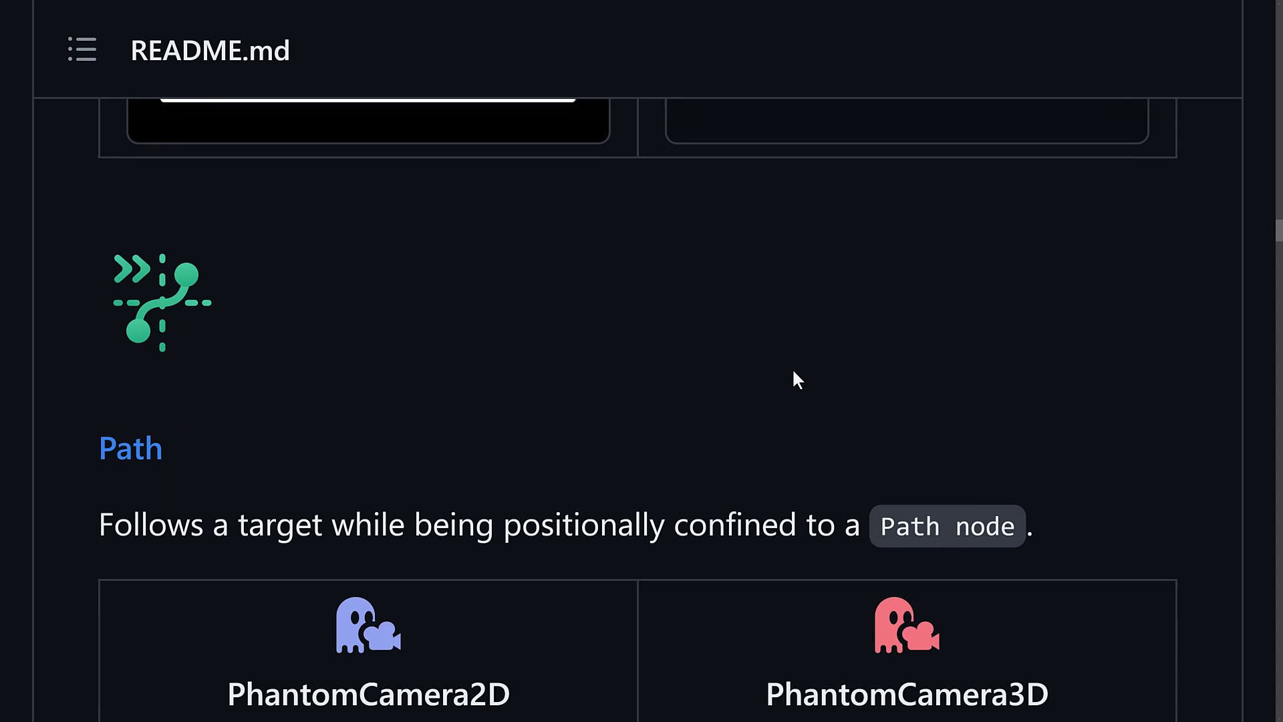
pyautogui.scroll(-9, 793, 373)
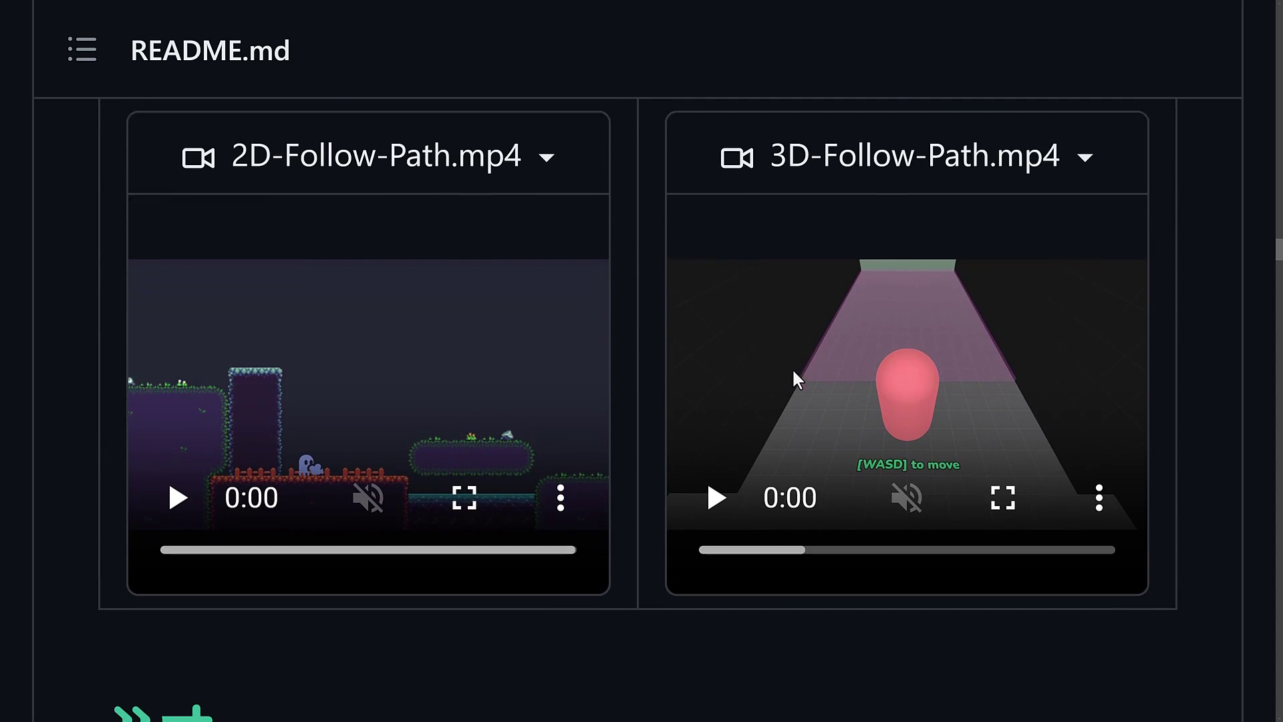
pyautogui.click(177, 481)
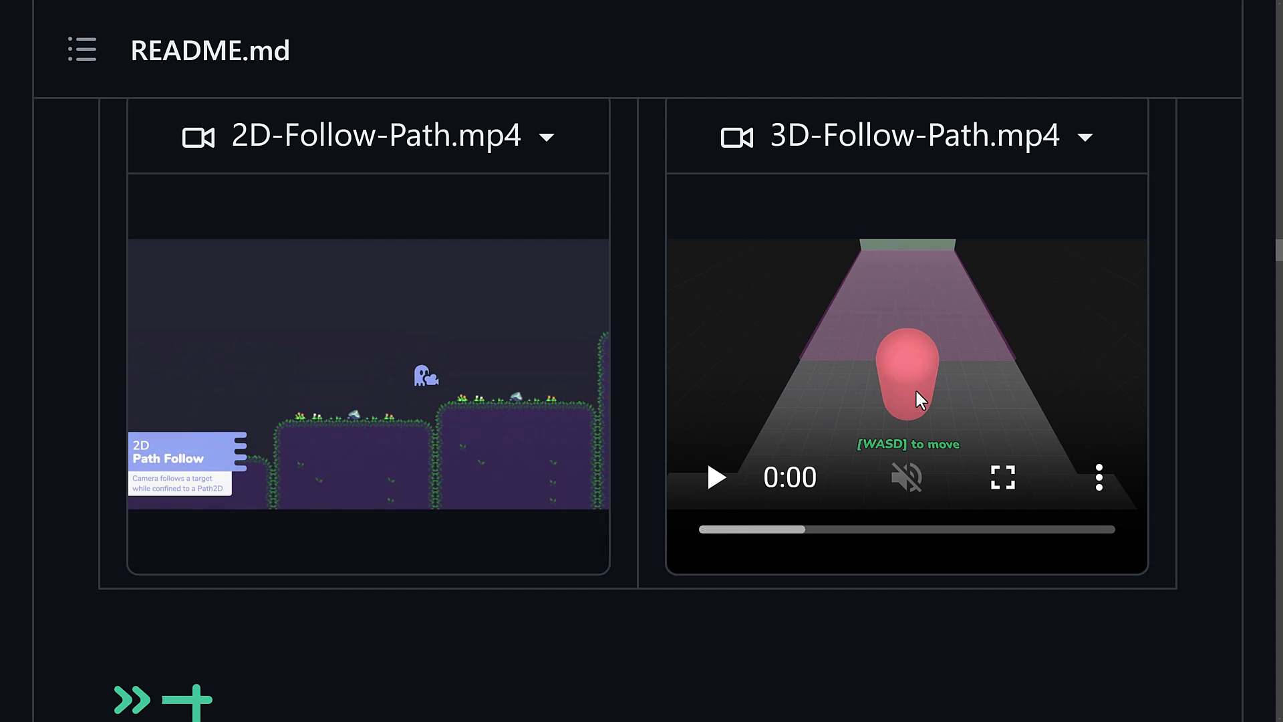
# - Play the 3D-Follow-Path.mp4 video and the Framed follow mode demos 2D-Follow-Framed.mp4 and 3D-Follow-Framed.mp4, pausing the 3D Framed one before its end
pyautogui.click(714, 482)
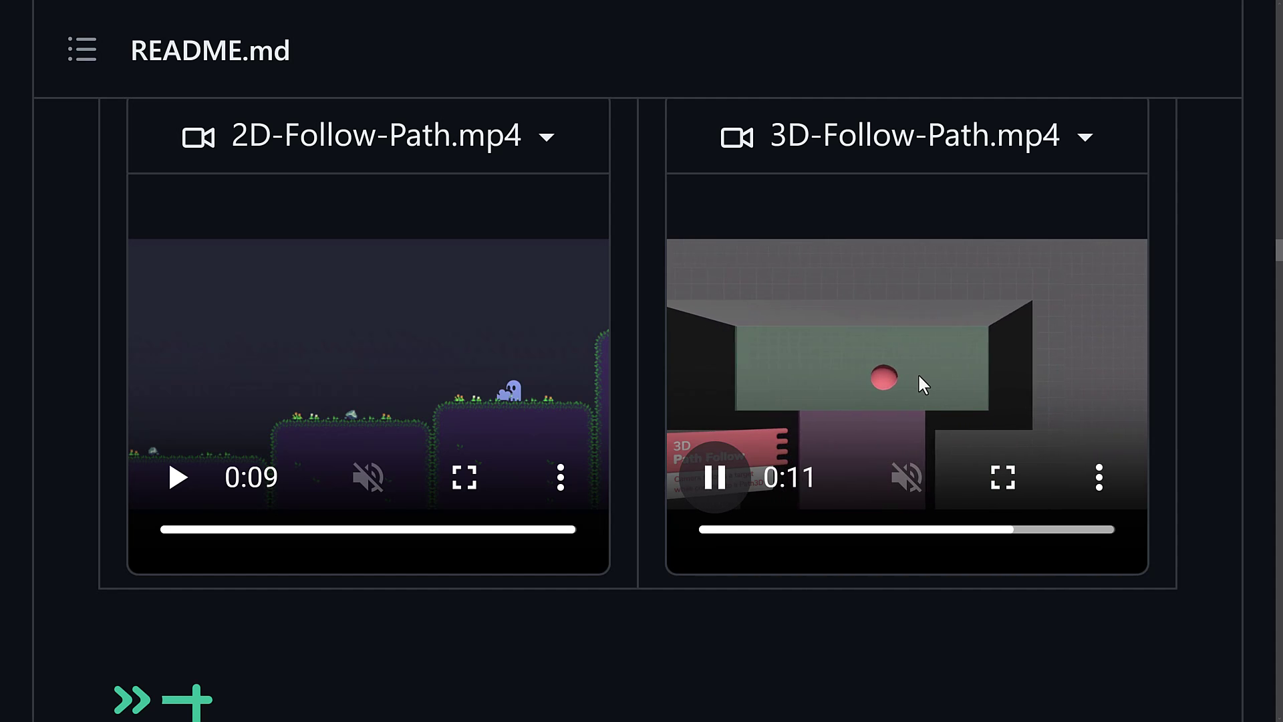
pyautogui.scroll(-12, 917, 374)
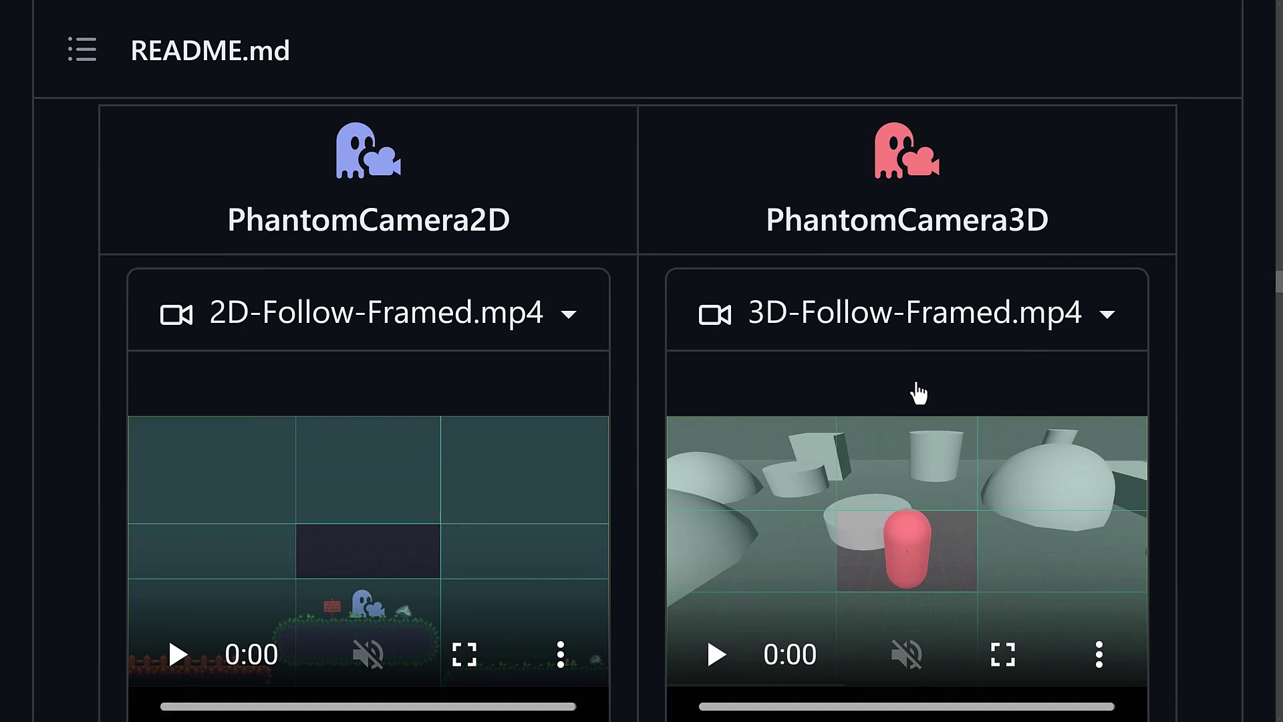
pyautogui.scroll(-2, 918, 393)
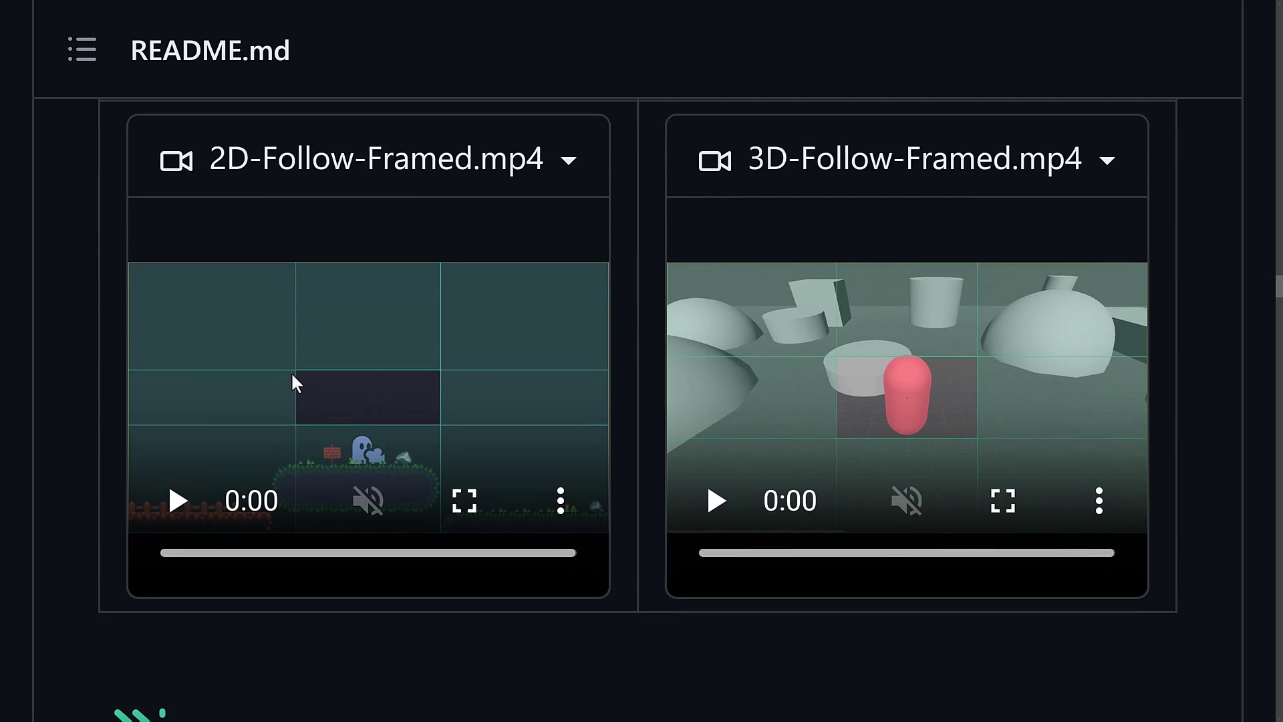
pyautogui.click(178, 501)
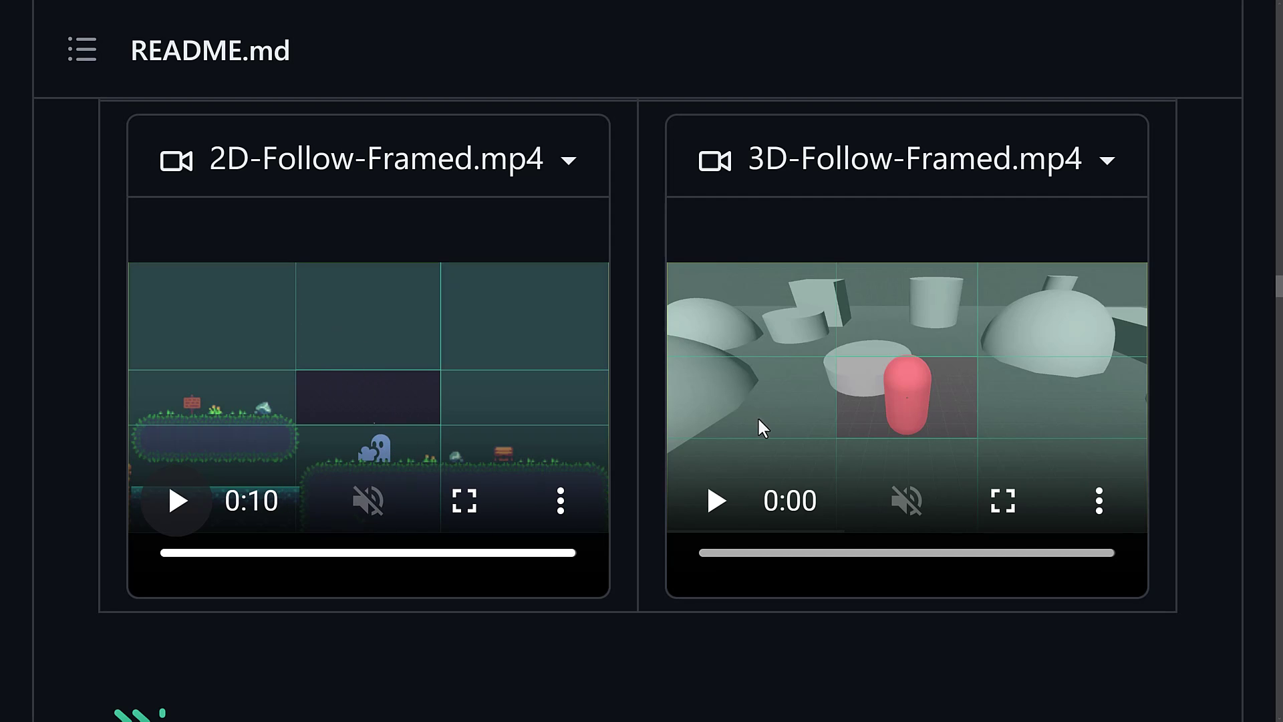
pyautogui.click(718, 501)
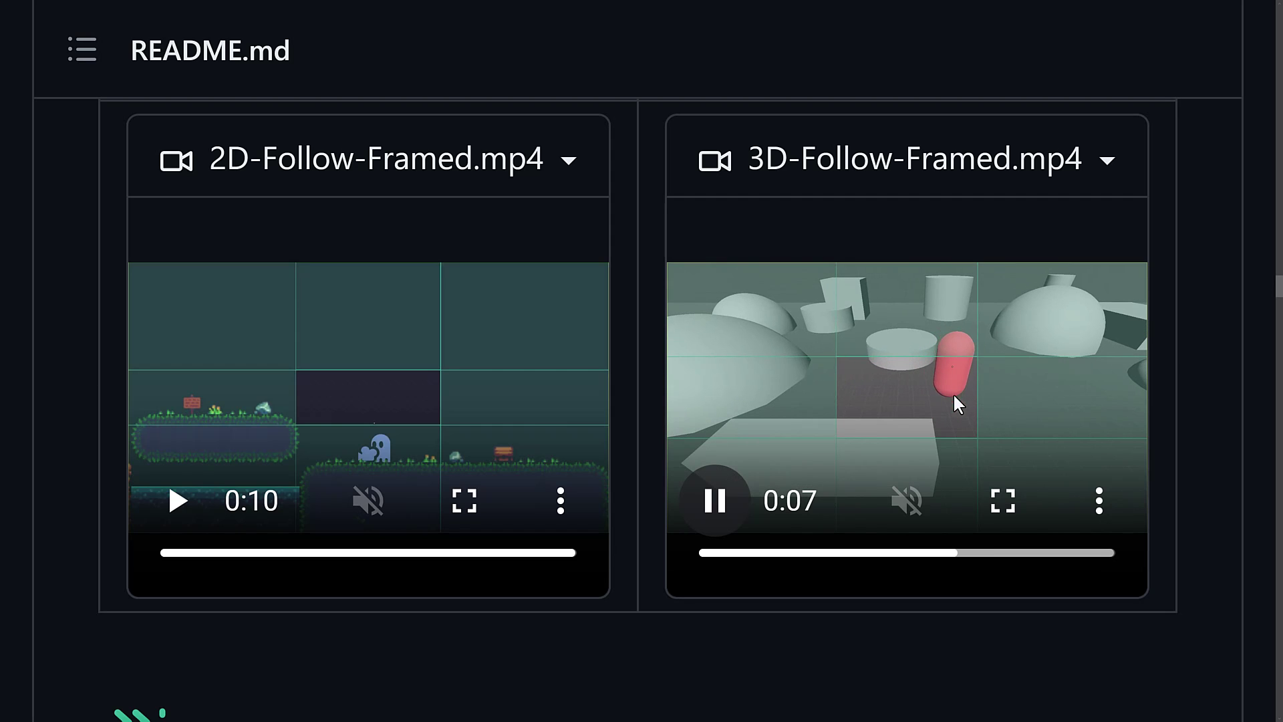
pyautogui.click(715, 501)
# - Find the Third Person follow mode section in the README and play the 3D-Follow-Third-Person.mp4 video, pausing it near its end
pyautogui.scroll(-3, 648, 467)
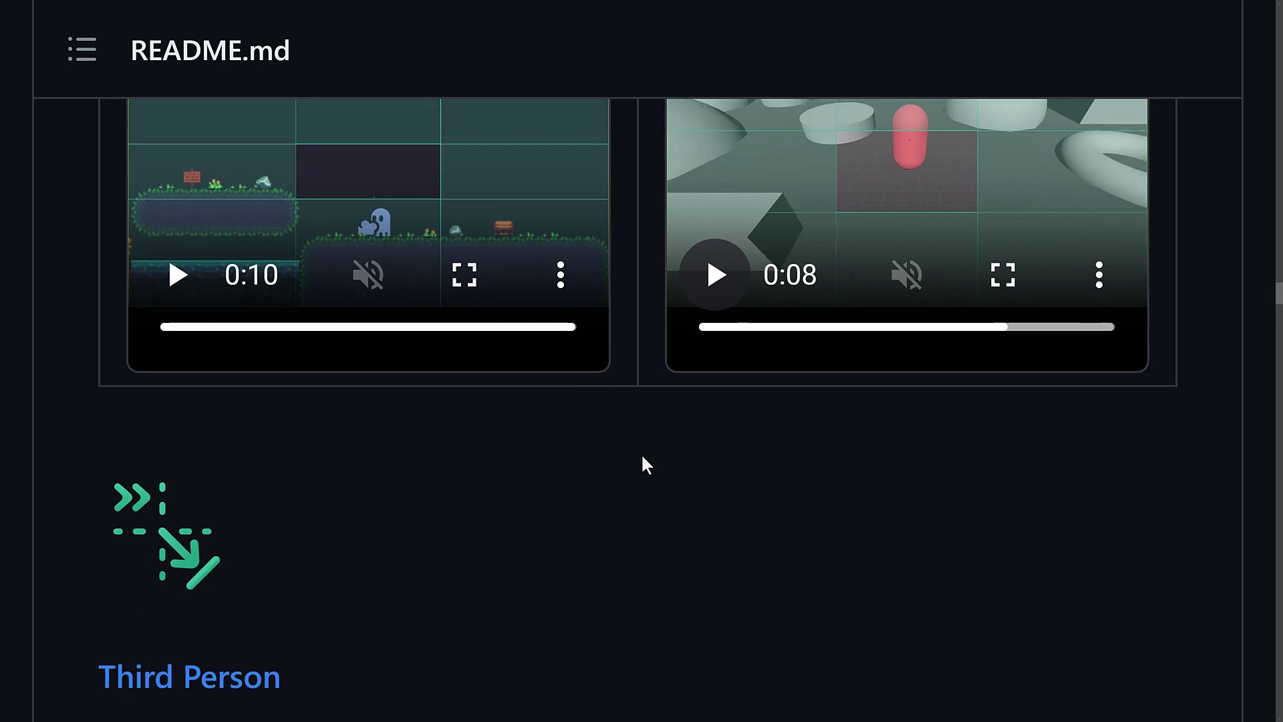
pyautogui.scroll(-8, 643, 458)
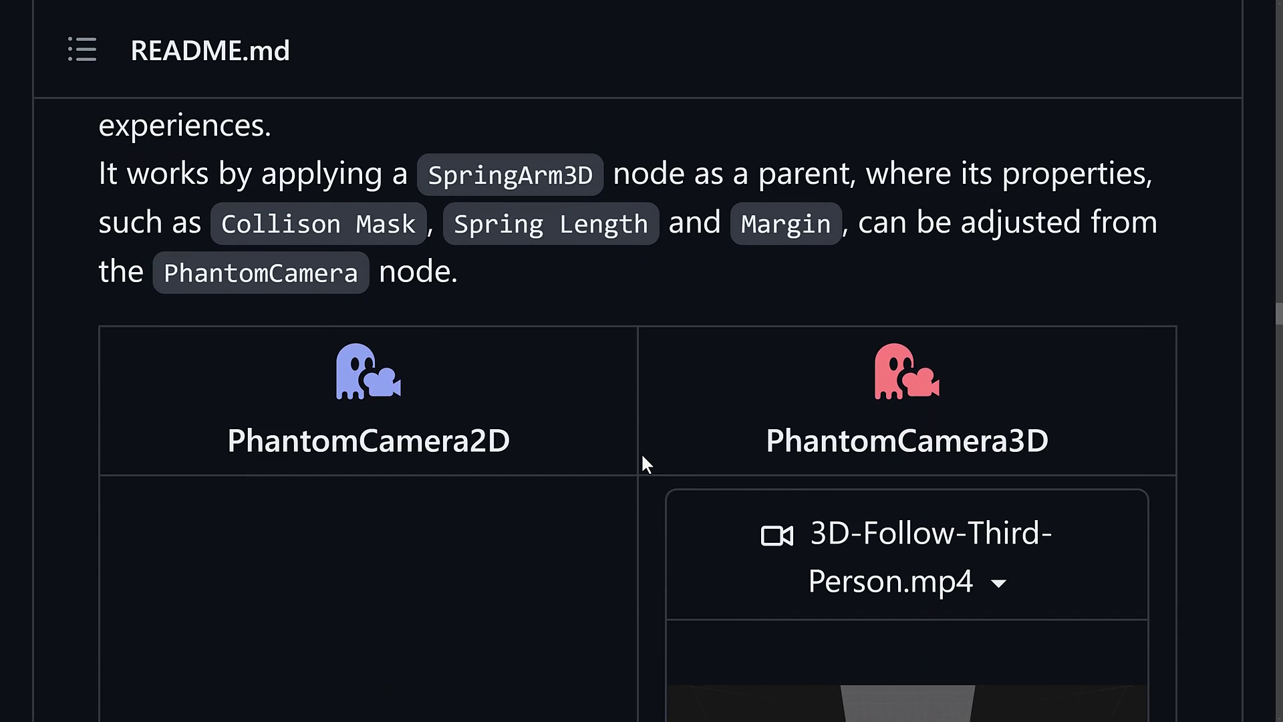
pyautogui.scroll(-4, 644, 459)
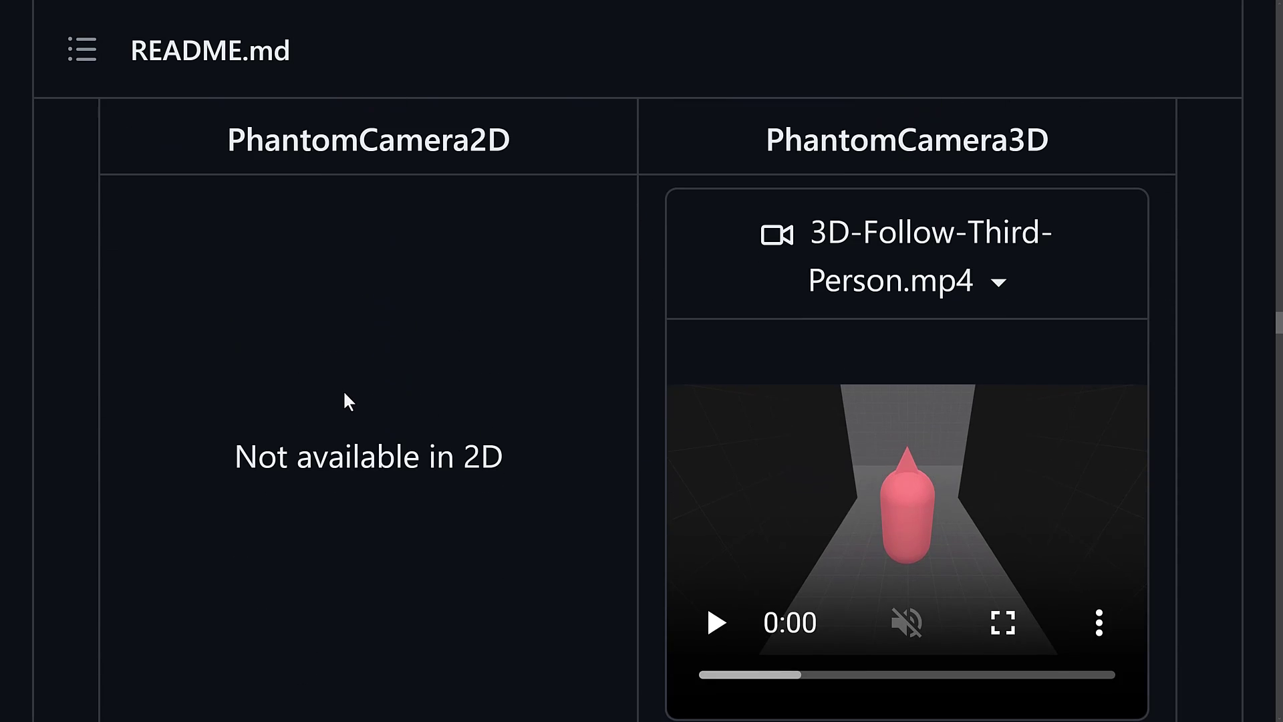
pyautogui.scroll(-1, 345, 393)
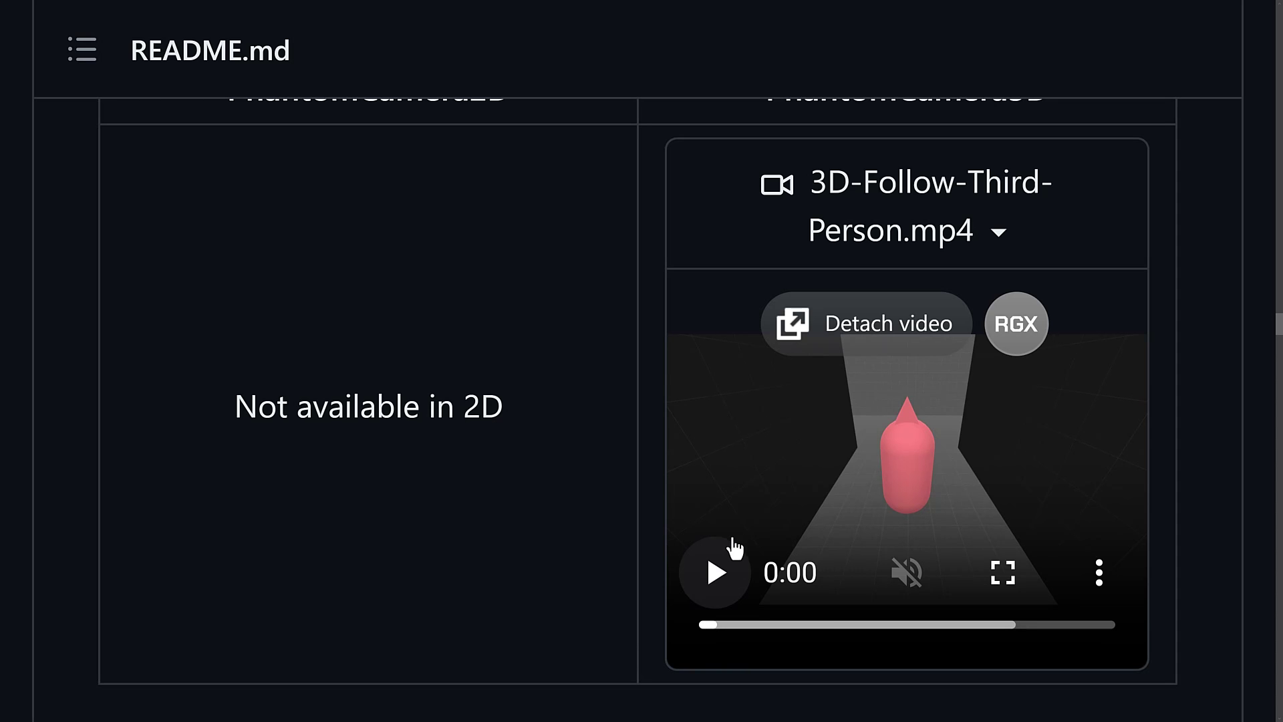
pyautogui.click(724, 570)
pyautogui.click(722, 568)
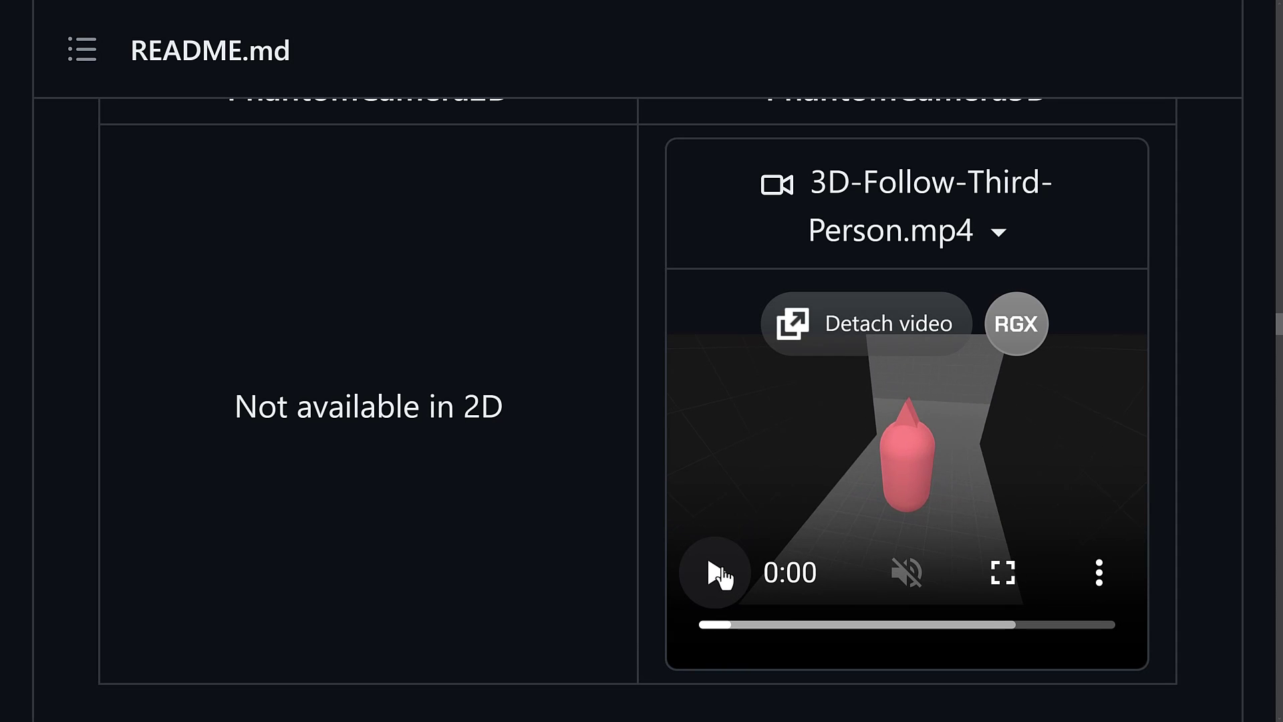
pyautogui.click(720, 575)
pyautogui.click(717, 569)
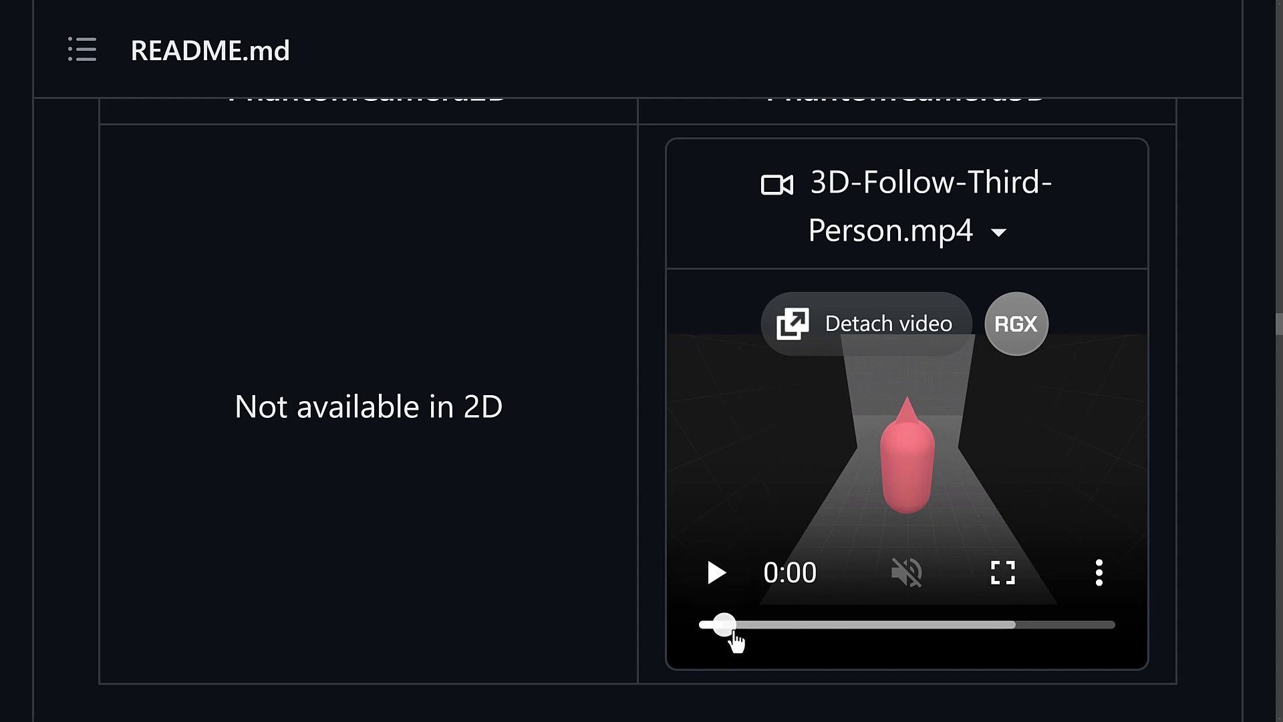
pyautogui.click(713, 572)
pyautogui.click(715, 573)
pyautogui.scroll(-1, 258, 318)
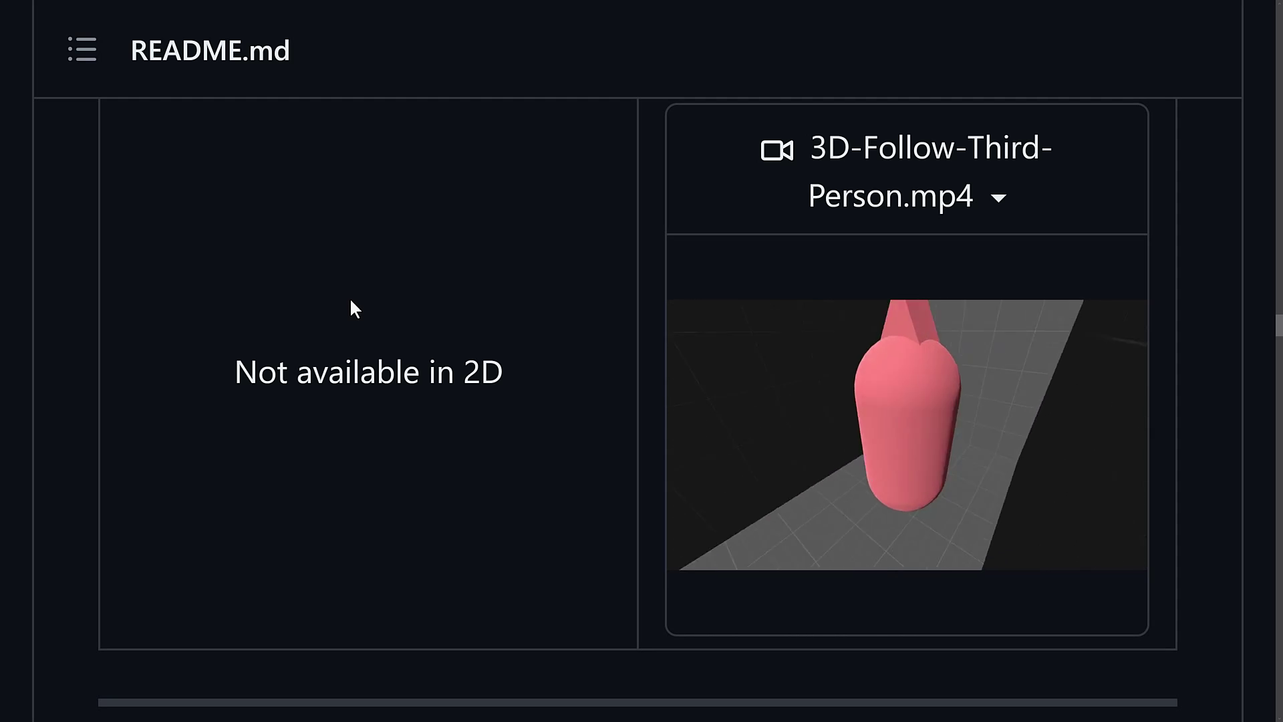
pyautogui.moveTo(760, 459)
pyautogui.click(709, 536)
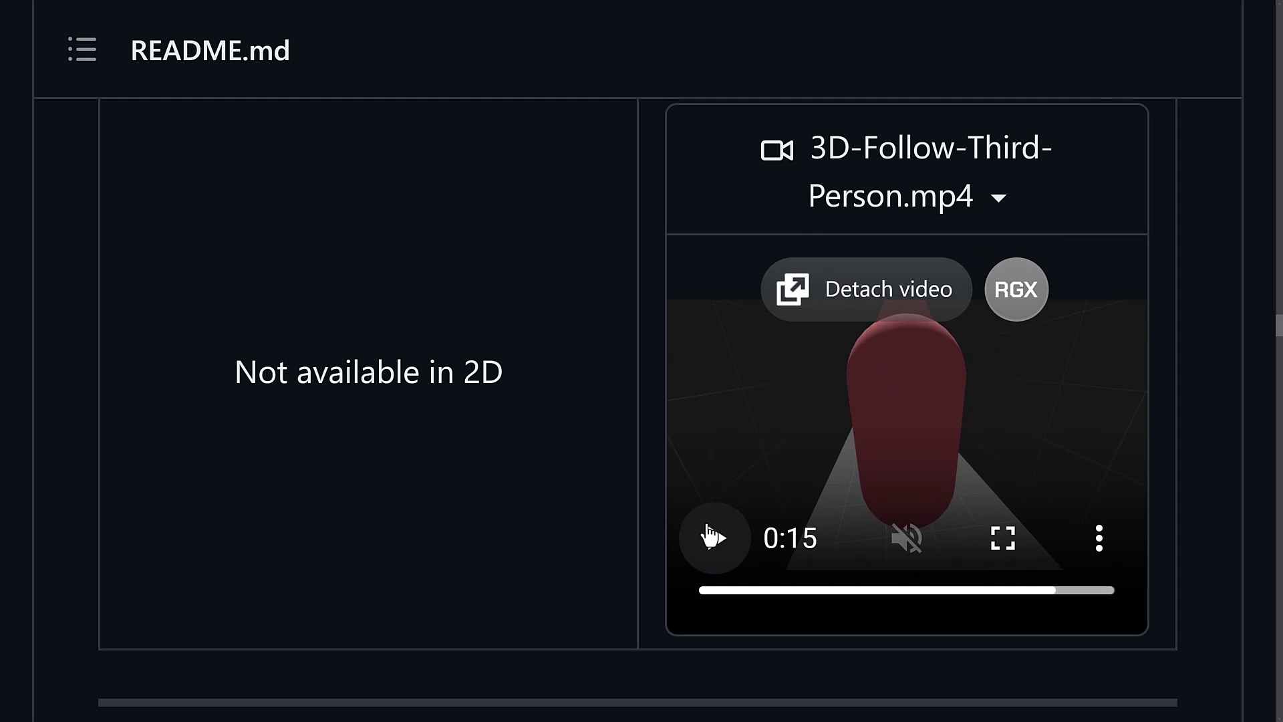
# - Find the Zoom (2D) section in the README and play the 2D-Zoom.mp4 video
pyautogui.scroll(-3, 621, 453)
pyautogui.scroll(-6, 619, 448)
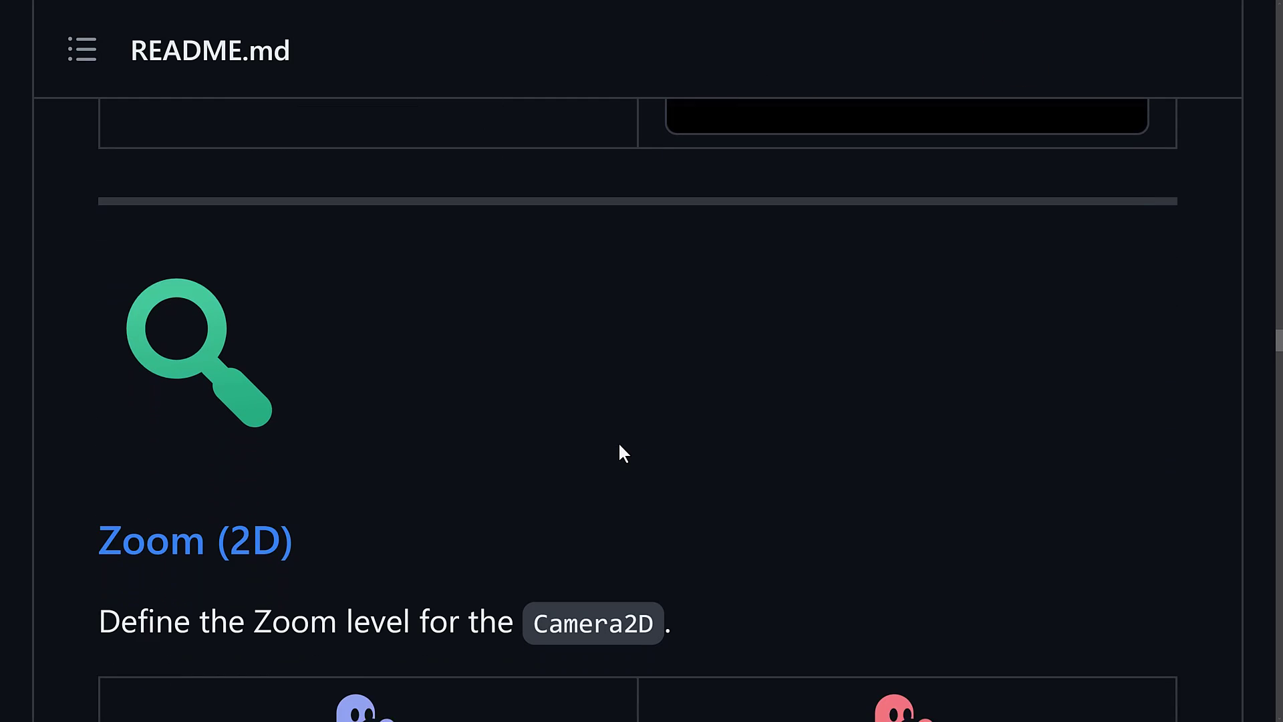
pyautogui.scroll(-8, 619, 442)
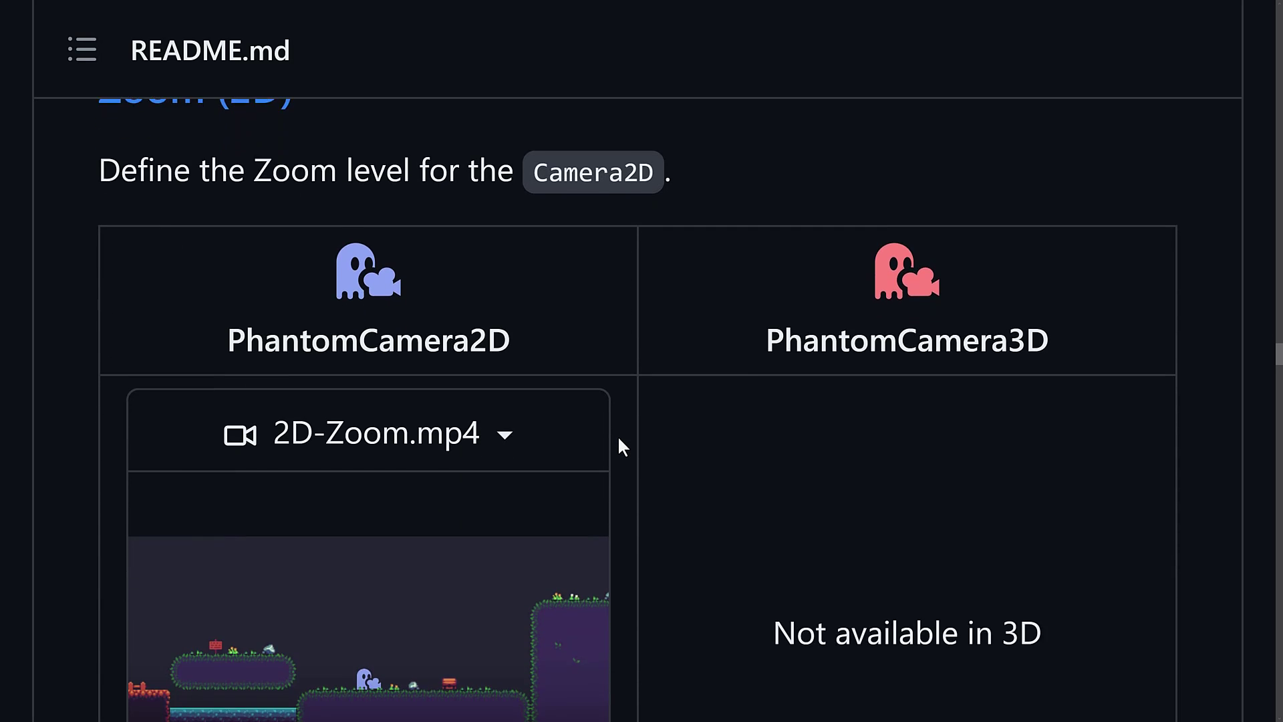
pyautogui.click(169, 526)
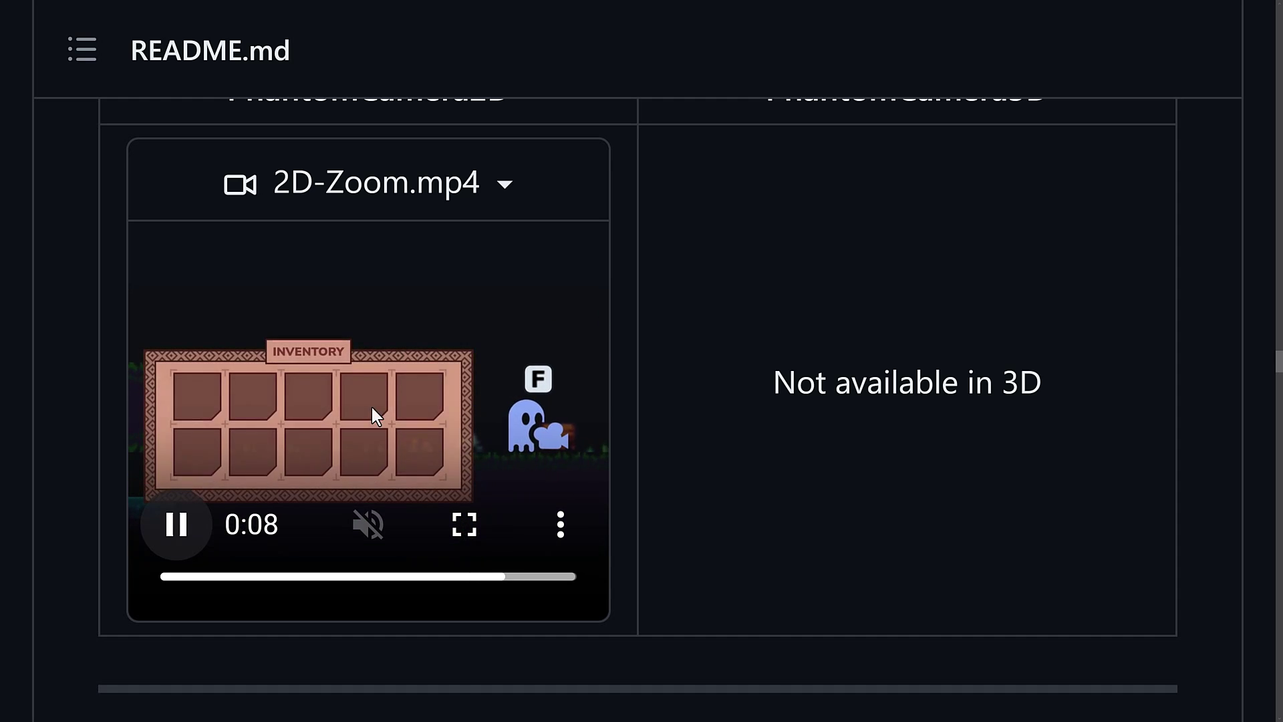
# - Go past the Mimic look at mode in the README and play the 3D_Look_At_Simple.mp4 video
pyautogui.scroll(-5, 859, 314)
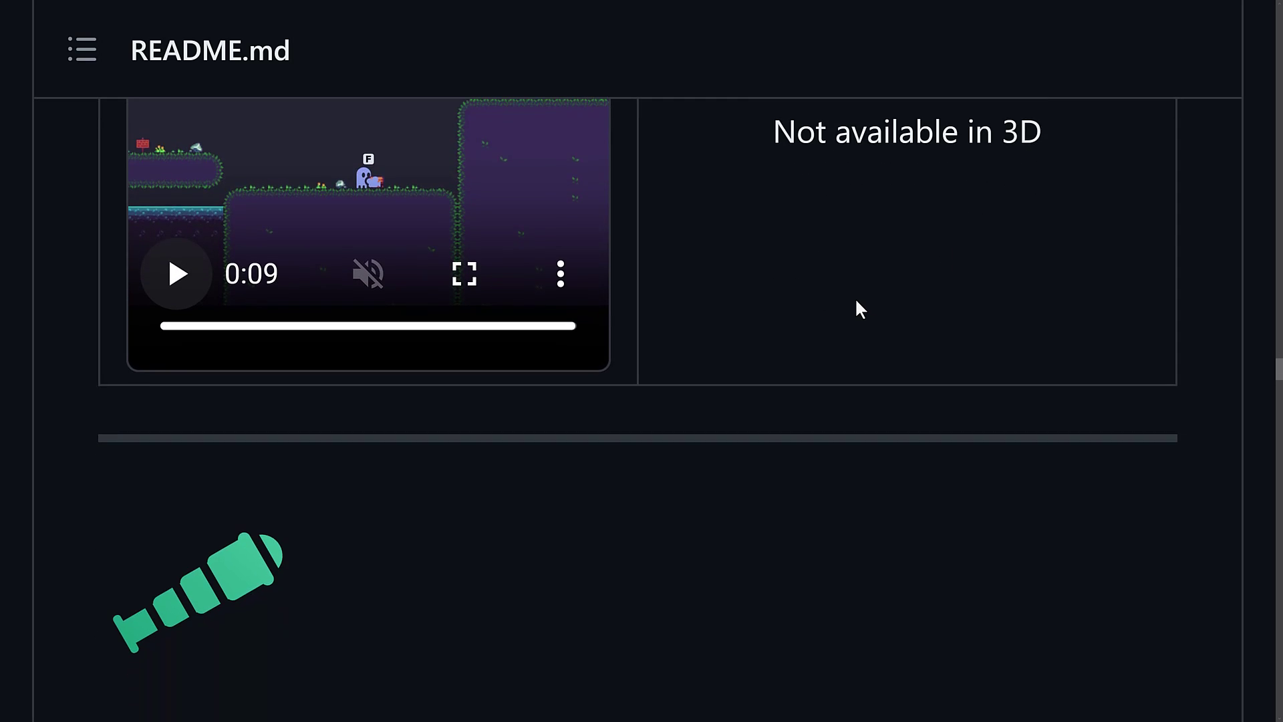
pyautogui.scroll(-10, 857, 301)
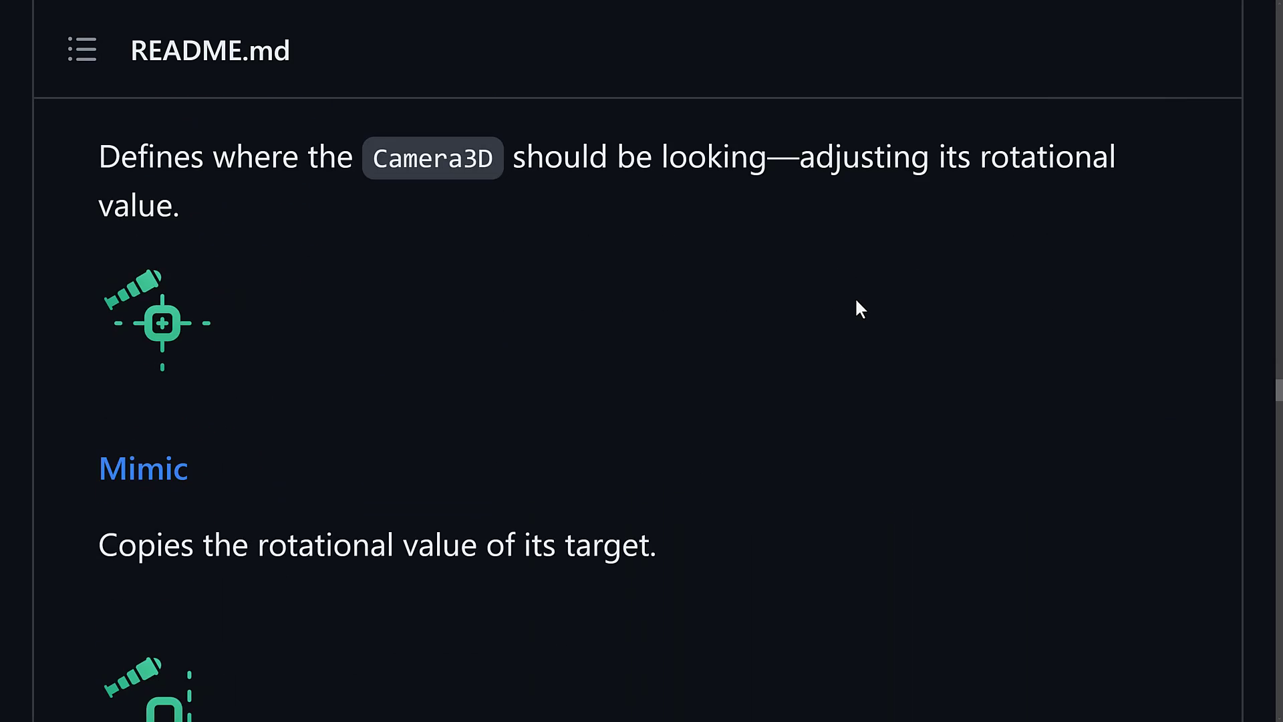
pyautogui.scroll(-6, 859, 307)
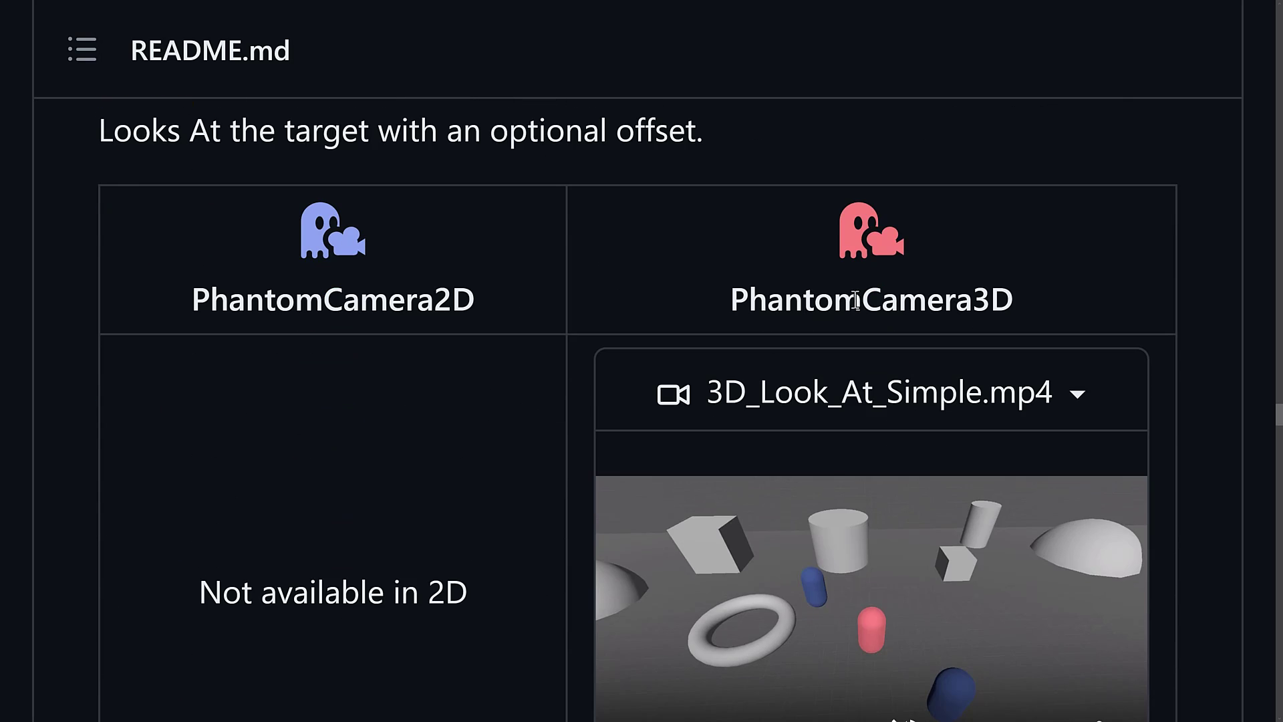
pyautogui.scroll(-2, 855, 300)
pyautogui.click(644, 584)
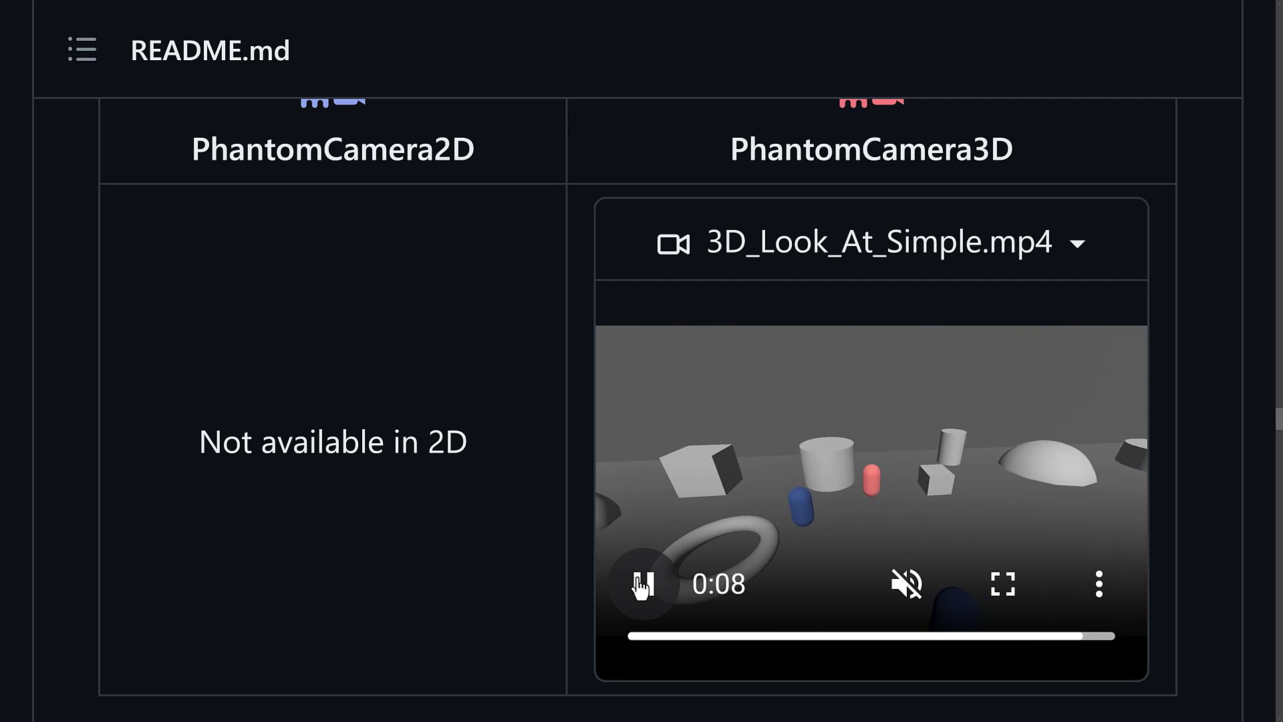
# - Find the Group look at mode in the README and play the 3D-LookAt-Group.mp4 video
pyautogui.scroll(-2, 949, 505)
pyautogui.scroll(-10, 705, 473)
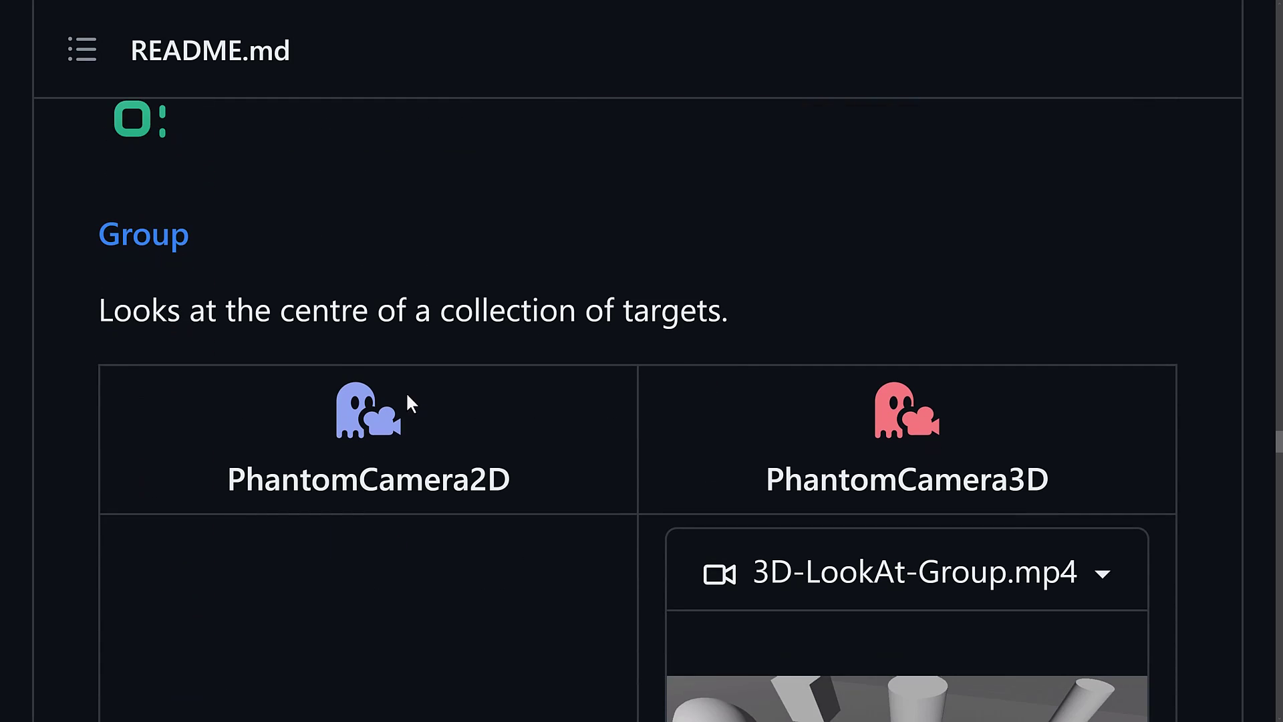
pyautogui.scroll(2, 394, 346)
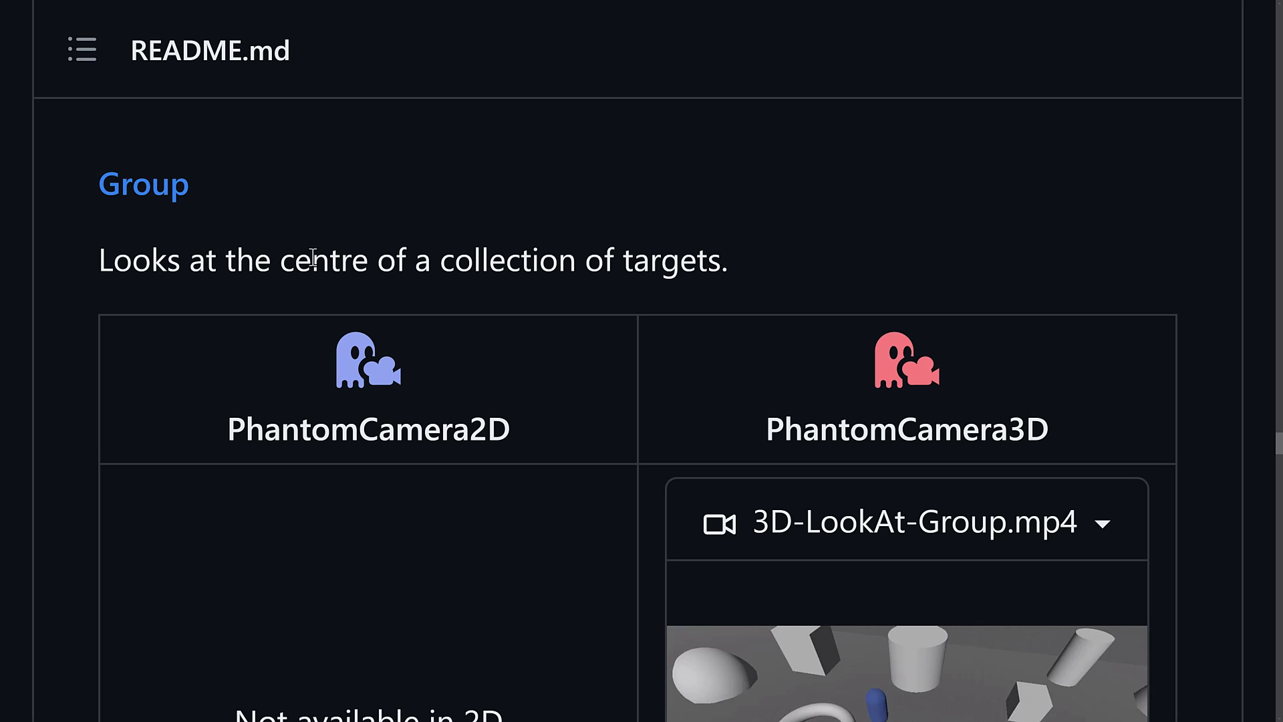
pyautogui.scroll(-4, 576, 294)
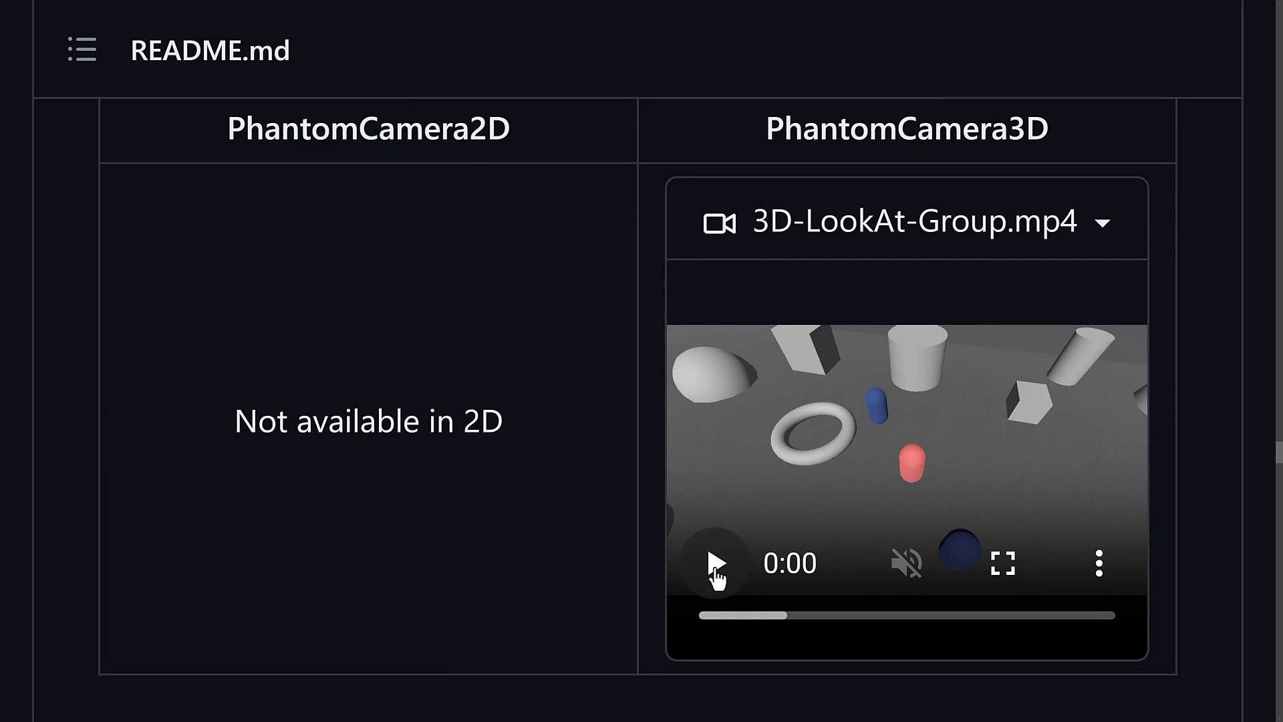
pyautogui.click(714, 565)
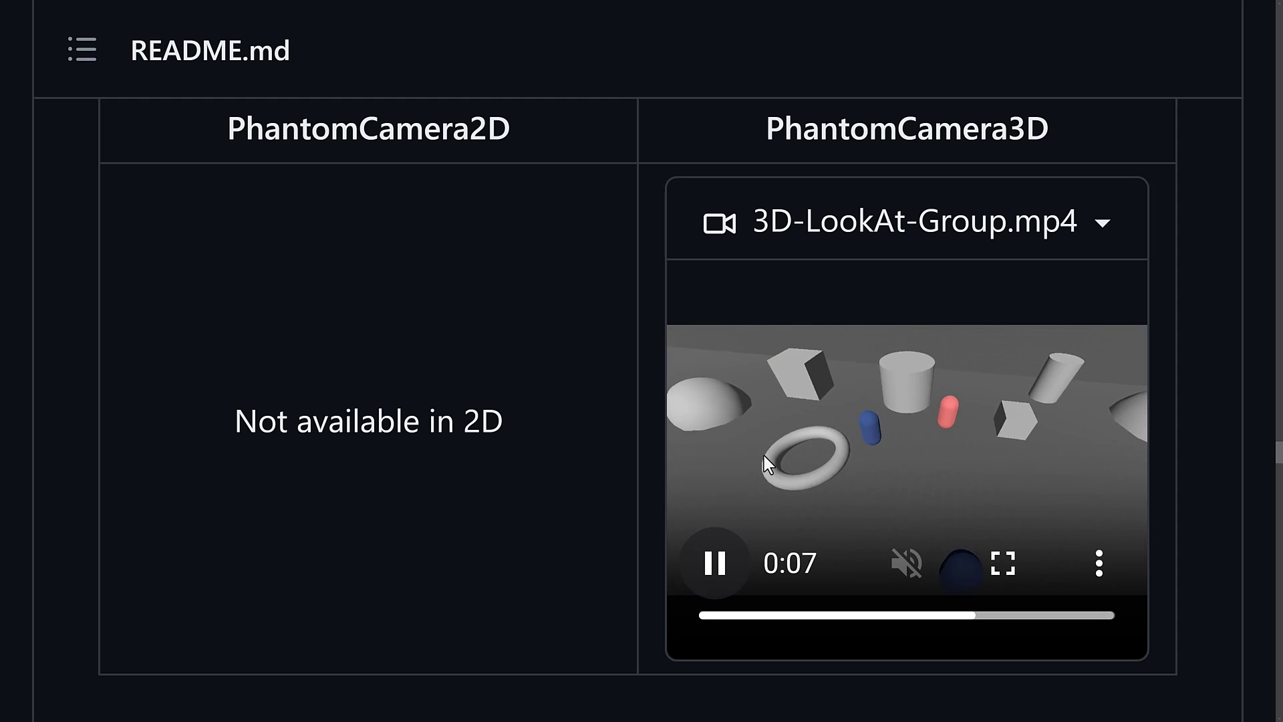
# - Find the tweening demos in the README and play the 2D-Tweening.mp4 and 3D-Tweening.mp4 videos
pyautogui.scroll(-5, 766, 461)
pyautogui.scroll(-10, 766, 461)
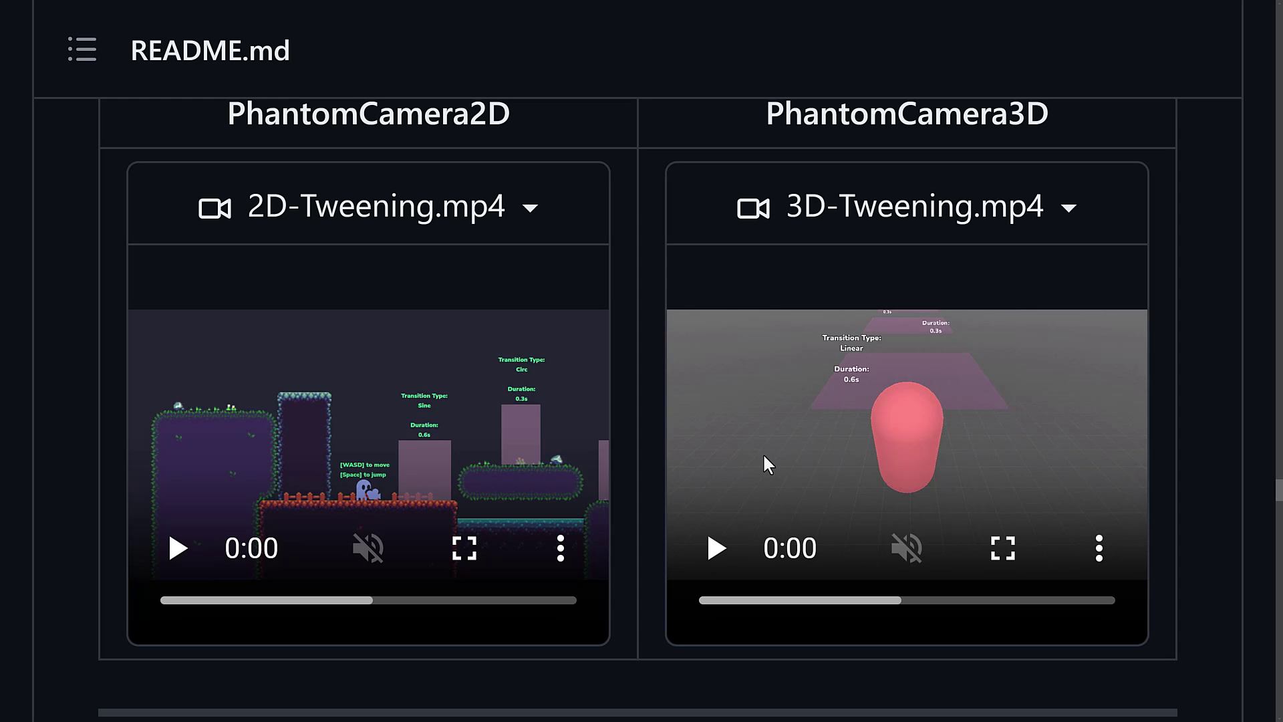
pyautogui.click(188, 550)
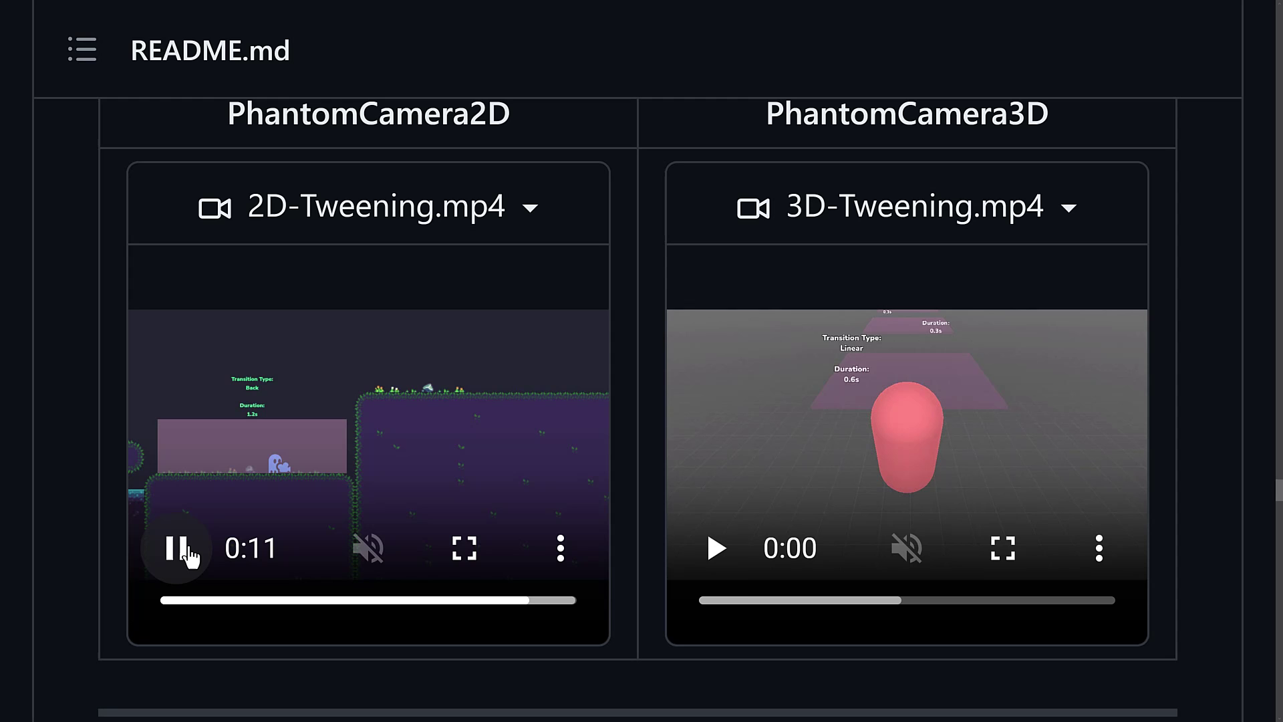
pyautogui.click(716, 548)
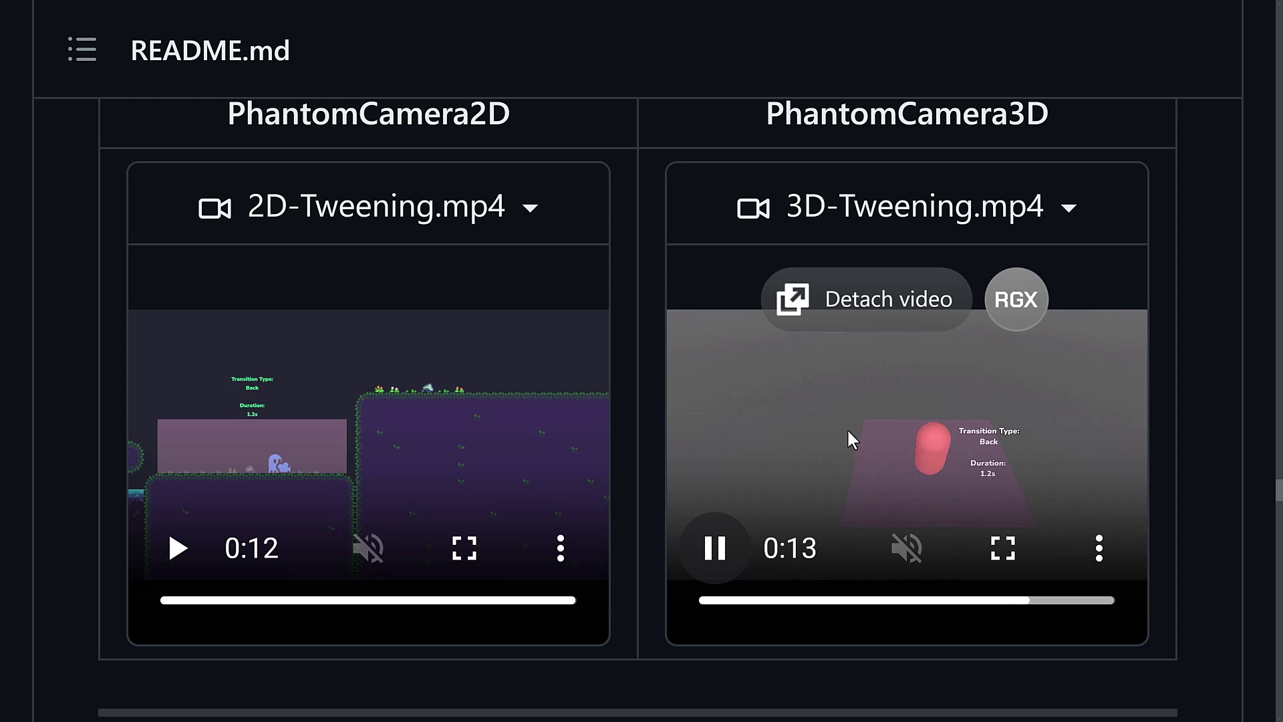
# - Find the Viewfinder section in the README and play the Viewfinder.mp4 video
pyautogui.scroll(-10, 611, 455)
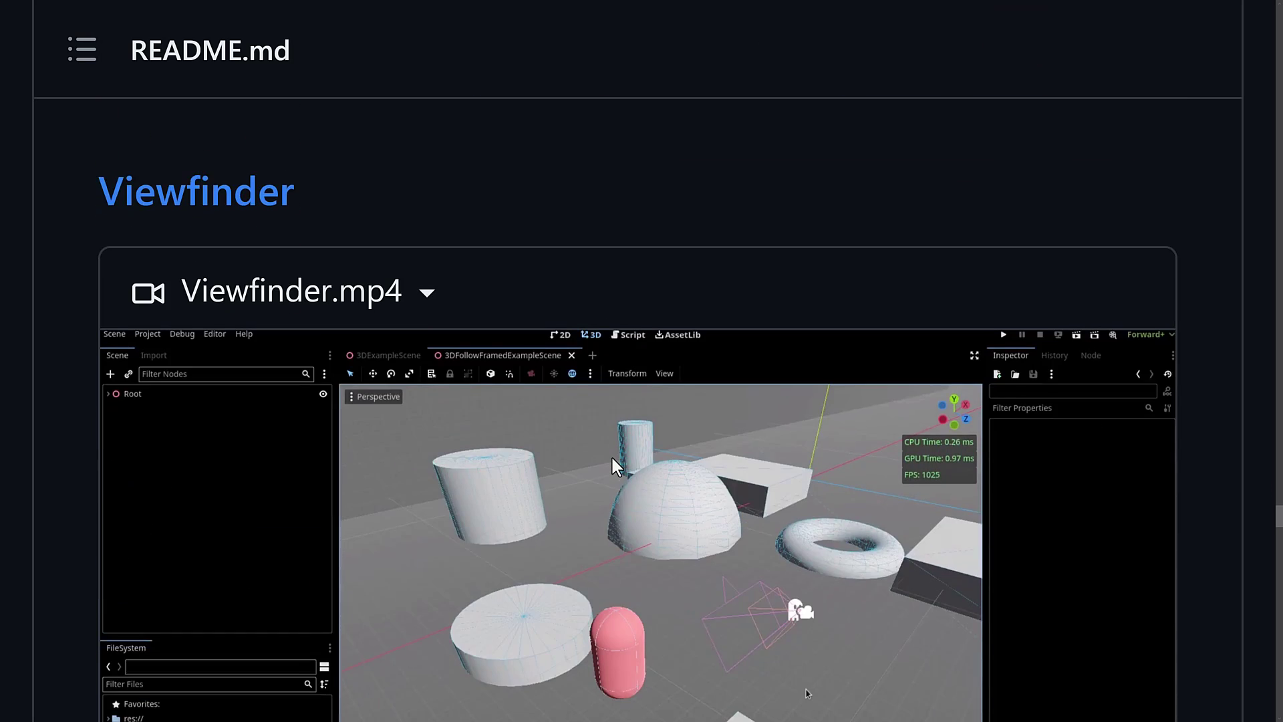
pyautogui.scroll(-2, 612, 459)
pyautogui.scroll(-2, 611, 455)
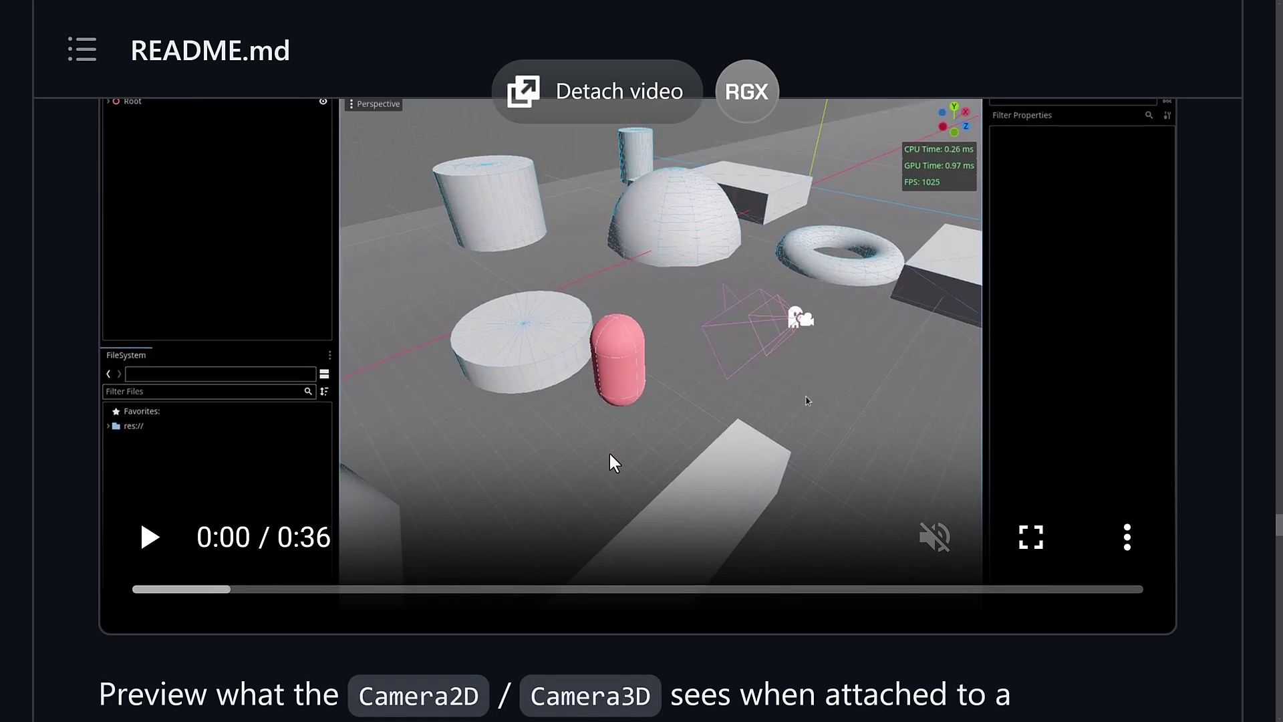
pyautogui.scroll(1, 611, 457)
pyautogui.click(155, 588)
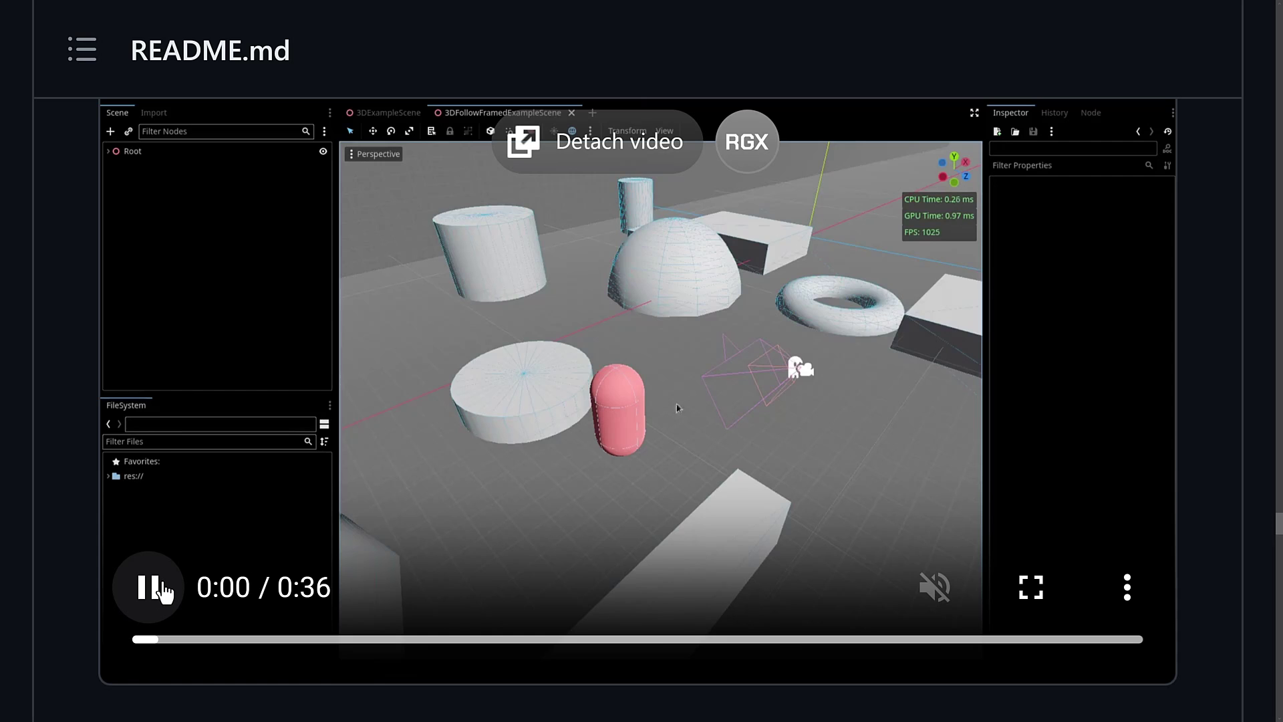
pyautogui.scroll(-1, 669, 582)
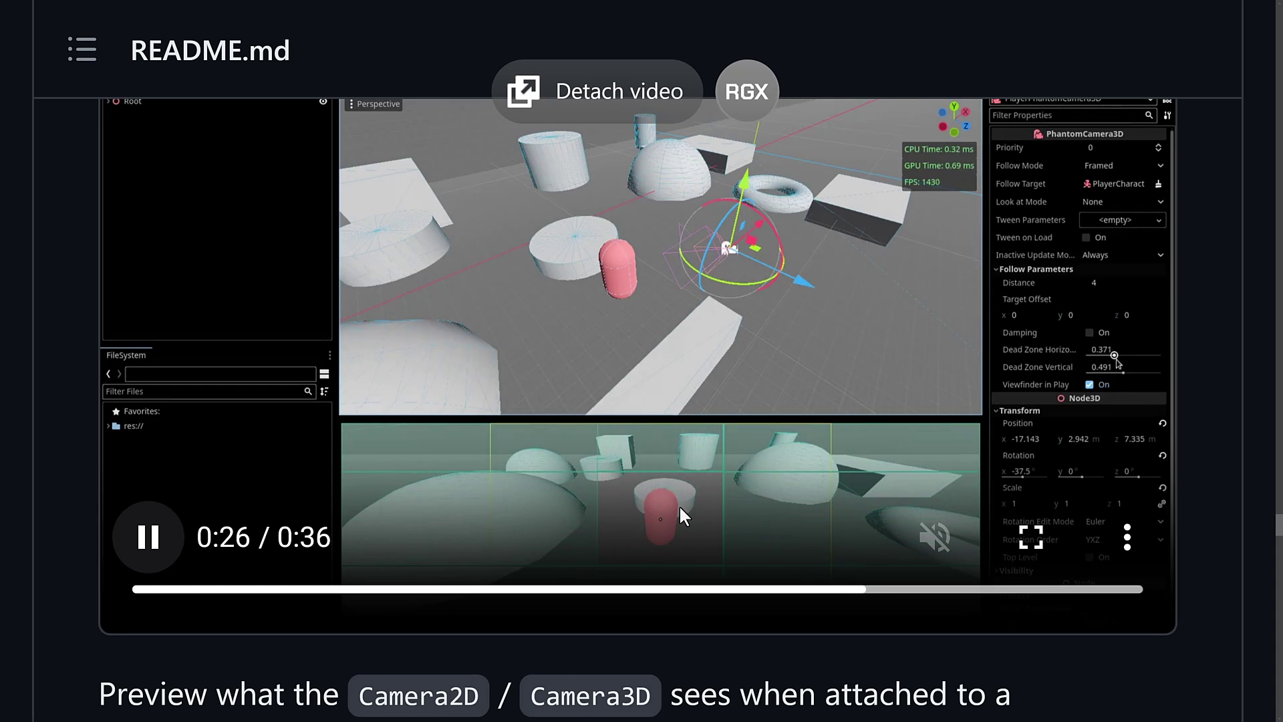
# - Skim the README down to the Installation section, reduce the page zoom to 200%, and return to the tweening demos
pyautogui.scroll(-5, 695, 506)
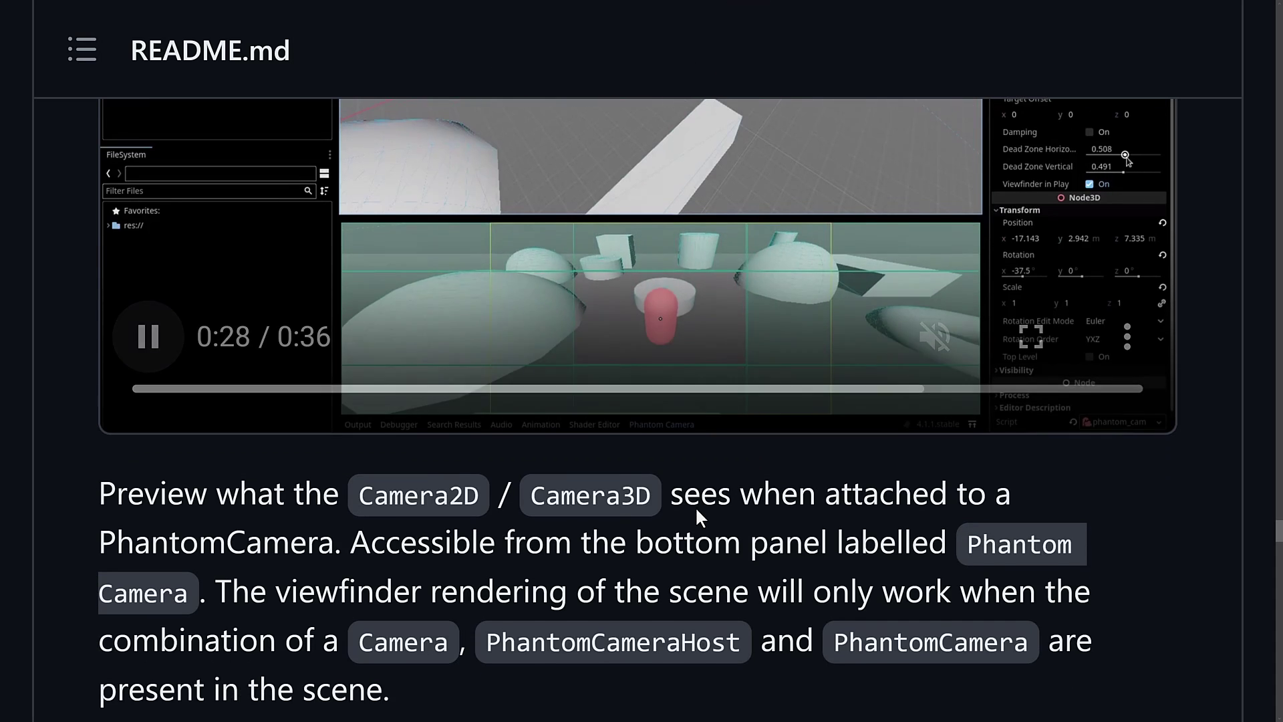
pyautogui.scroll(-6, 694, 507)
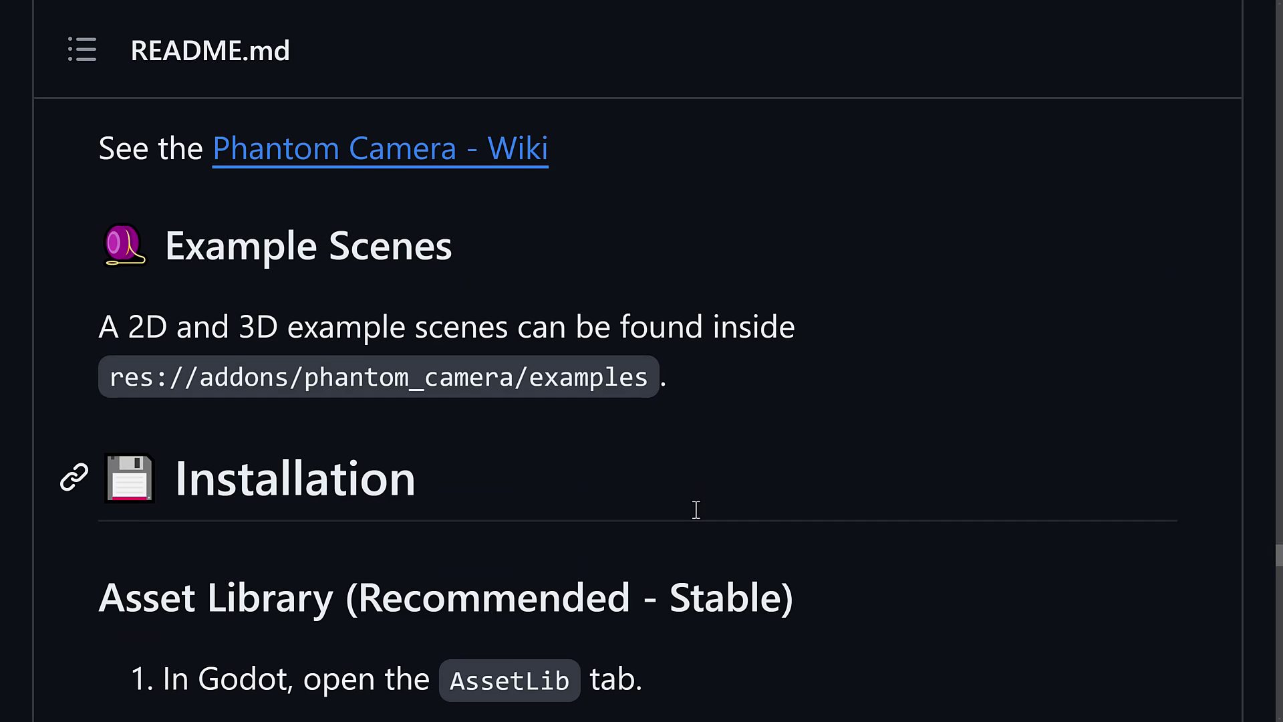
pyautogui.keyDown('ctrl'); pyautogui.scroll(-3, 509, 364); pyautogui.keyUp('ctrl')
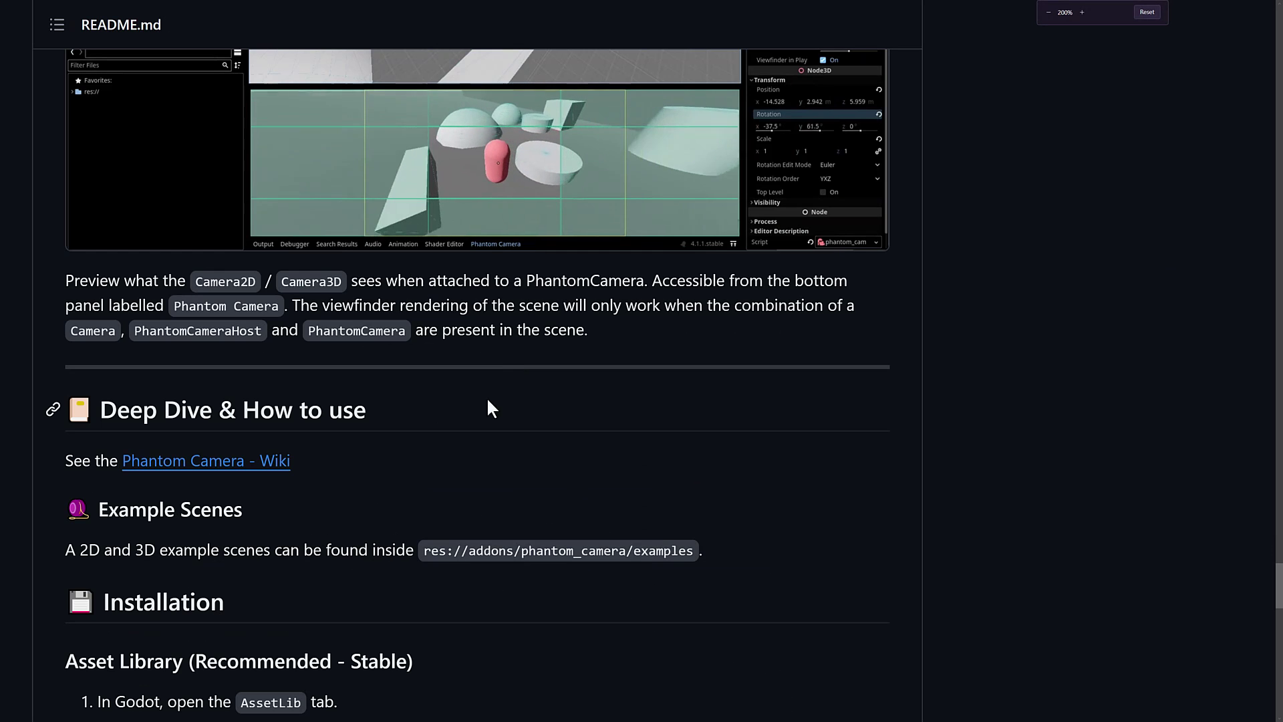
pyautogui.scroll(10, 612, 443)
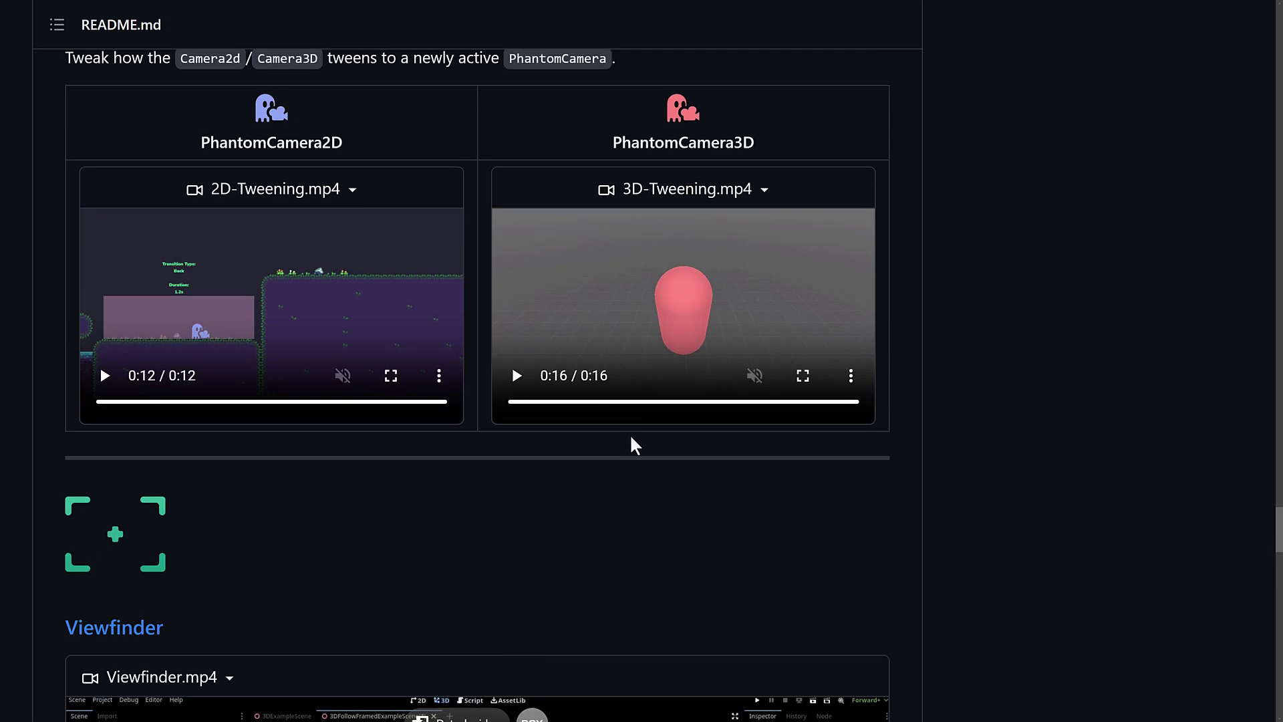
# - Open the phantom-camera repository's clone options and copy its HTTPS URL
pyautogui.scroll(15, 631, 433)
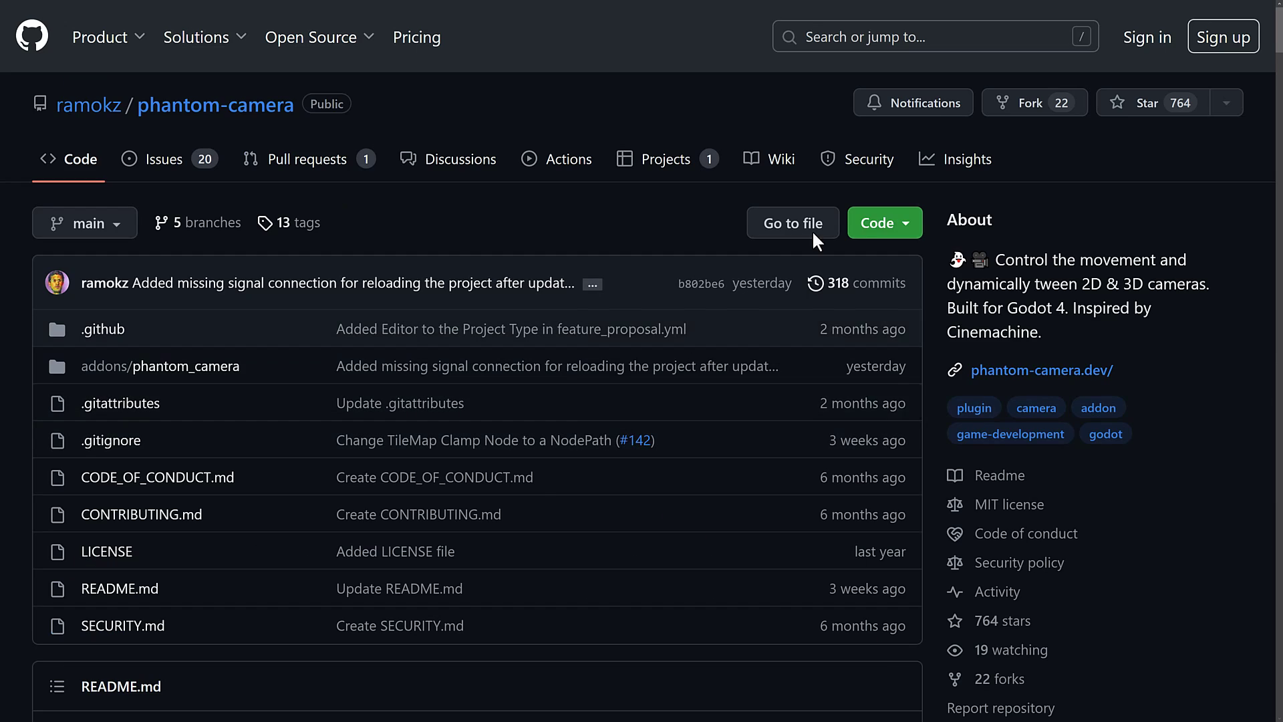
pyautogui.click(912, 225)
pyautogui.click(880, 404)
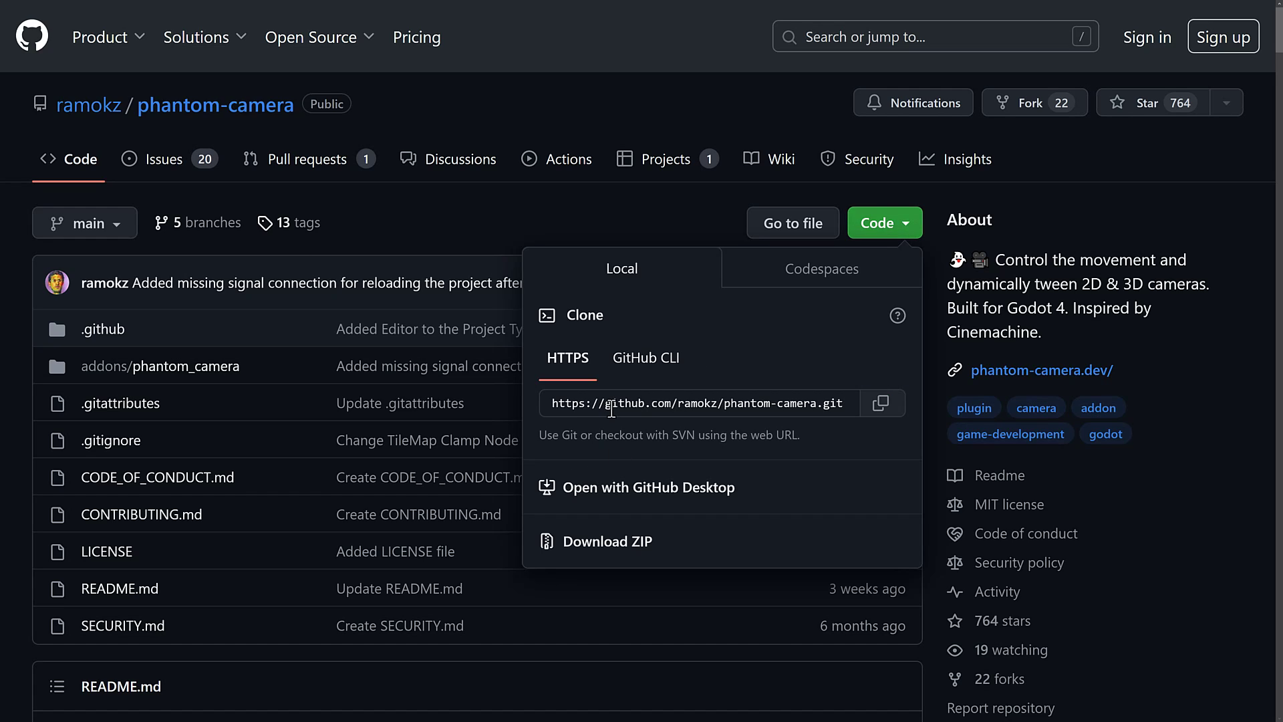
# - Switch to the Godot editor, check the Phantom Camera plugin's enabled status in the project settings, and close them
pyautogui.hotkey('alt', 'Tab')
pyautogui.hotkey('alt', 'Tab')
pyautogui.click(39, 8)
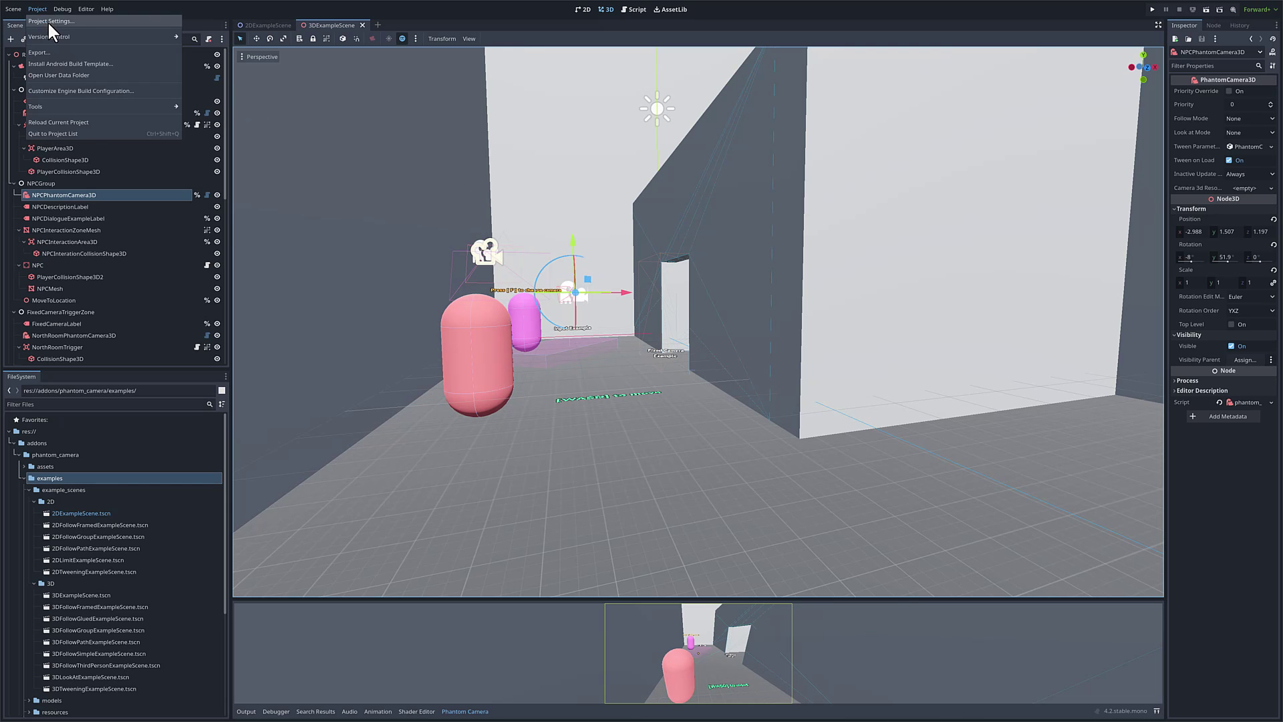
pyautogui.click(47, 20)
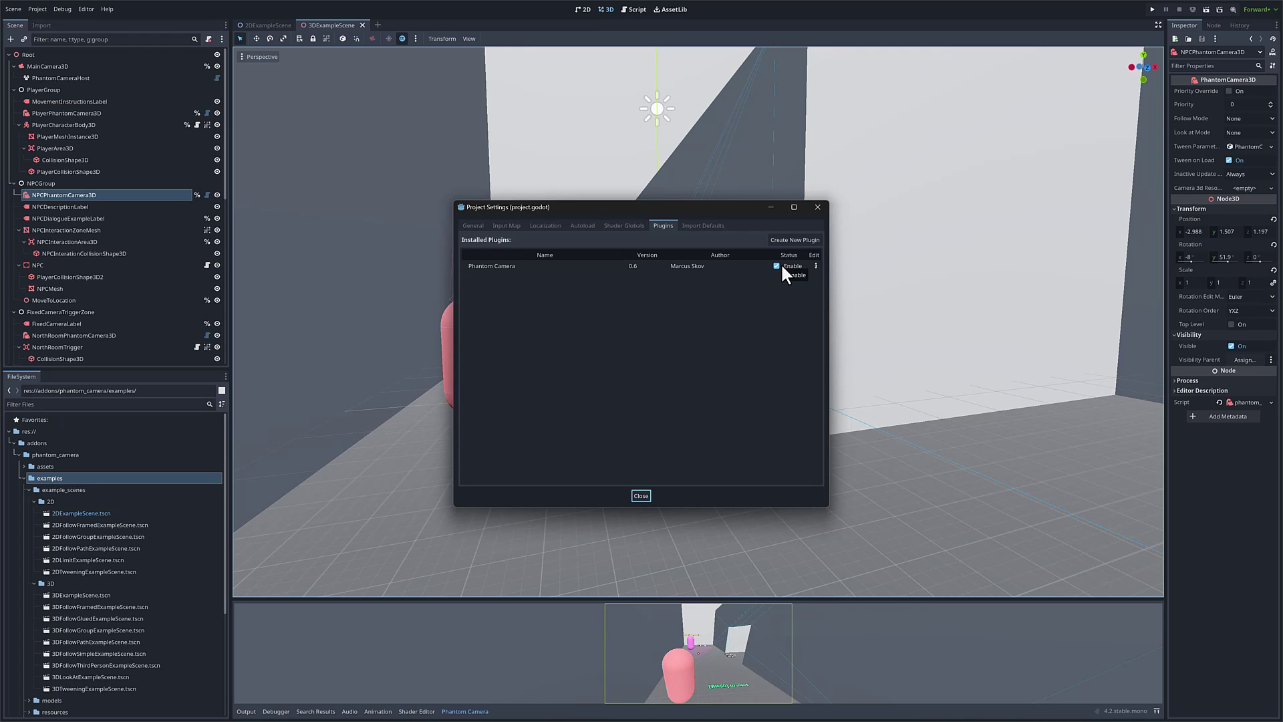
pyautogui.click(638, 498)
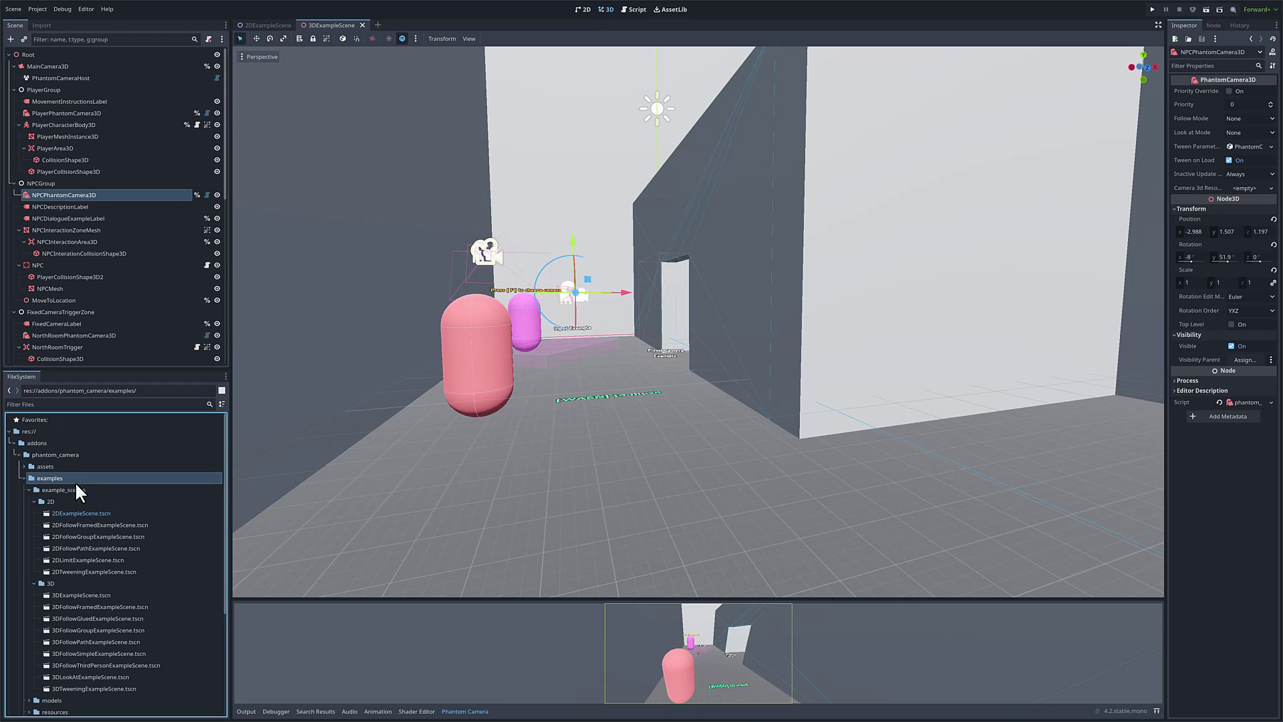
# - Collapse the 2D and 3D folders under example_scenes in the addon's examples and select the 3D folder
pyautogui.click(30, 490)
pyautogui.click(32, 500)
pyautogui.click(32, 500)
pyautogui.click(33, 511)
pyautogui.click(39, 511)
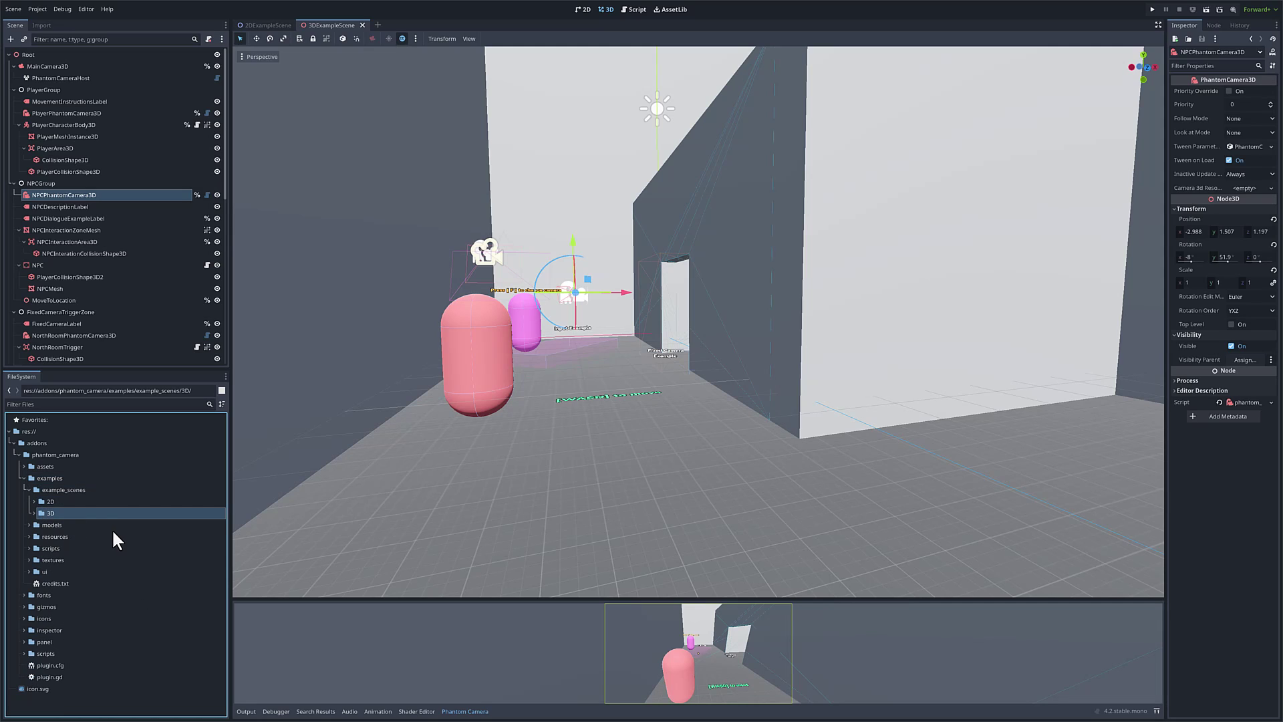